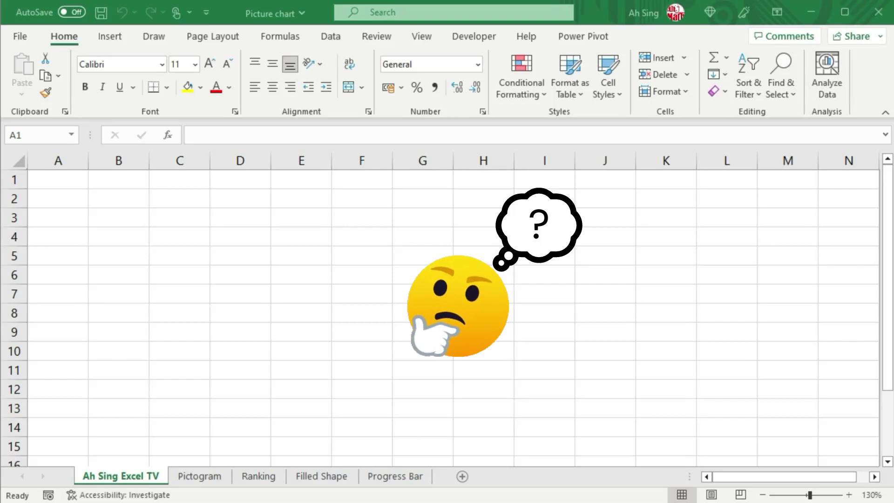
- Tour the Pictogram, Ranking, Filled Shape and Progress Bar sheets, returning to Ah Sing Excel TV
{"action": "left_click", "coordinate": [197, 476]}
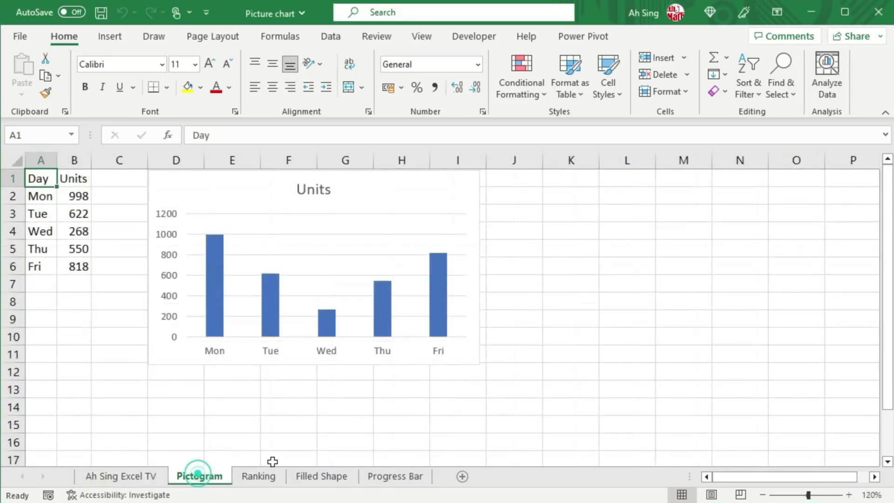
{"action": "left_click", "coordinate": [260, 476]}
{"action": "left_click", "coordinate": [311, 476]}
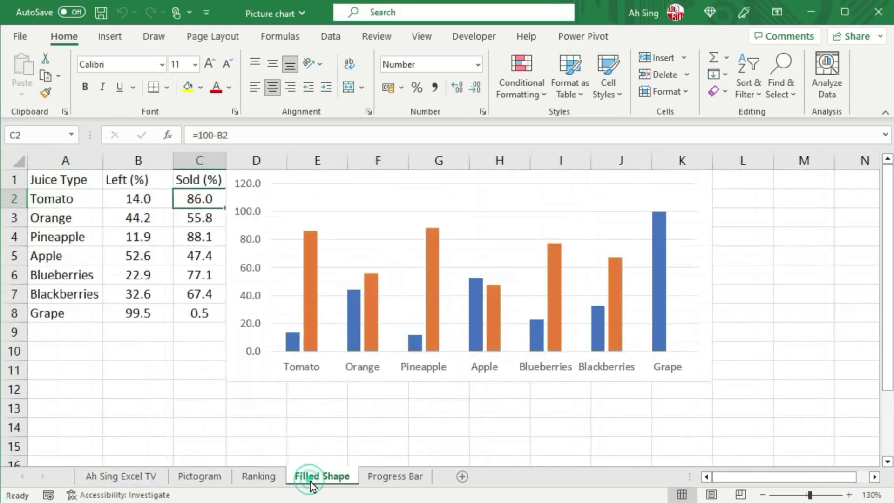
{"action": "left_click", "coordinate": [399, 476]}
{"action": "left_click", "coordinate": [121, 476]}
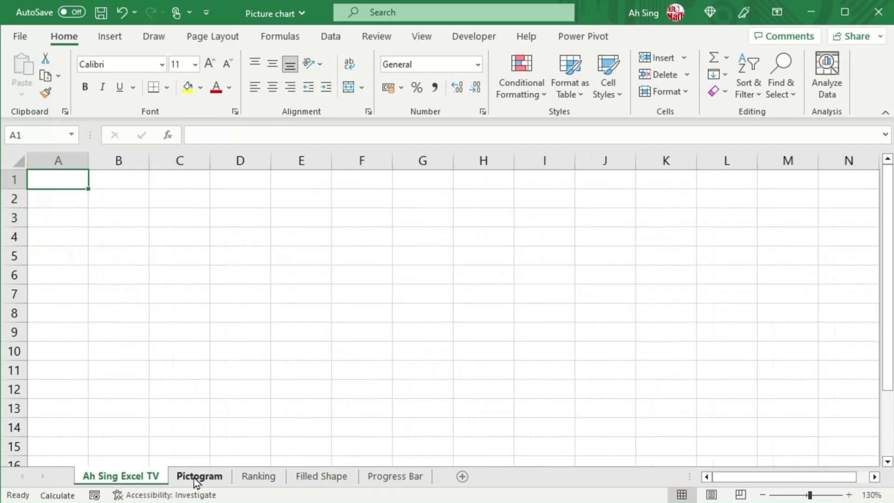
{"action": "left_click", "coordinate": [194, 478]}
{"action": "left_click", "coordinate": [259, 478]}
{"action": "left_click", "coordinate": [330, 478]}
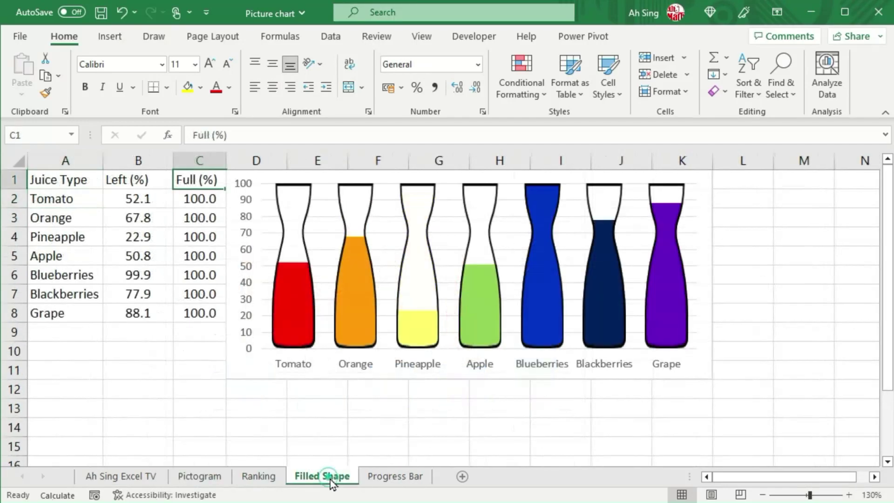
{"action": "left_click", "coordinate": [390, 477]}
{"action": "left_click", "coordinate": [121, 476]}
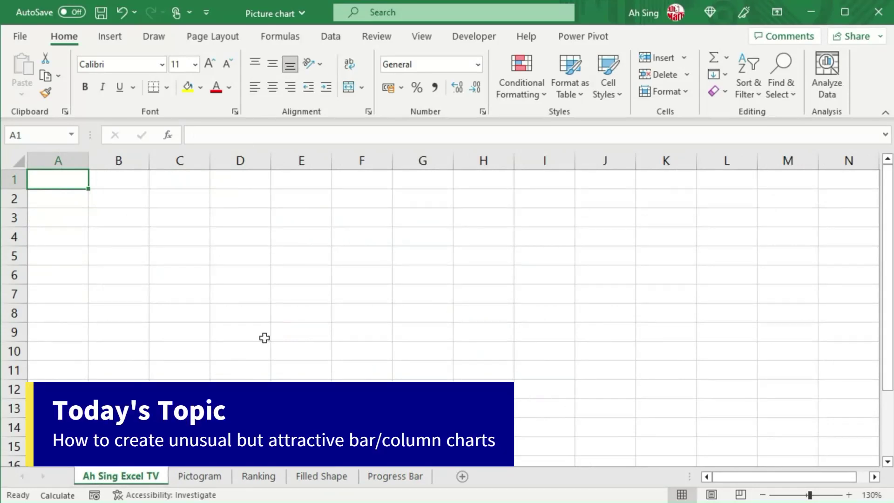
- Insert a clustered column chart of the Pictogram sheet's Day and Units data
{"action": "left_click", "coordinate": [208, 482]}
{"action": "key", "text": "ctrl+a"}
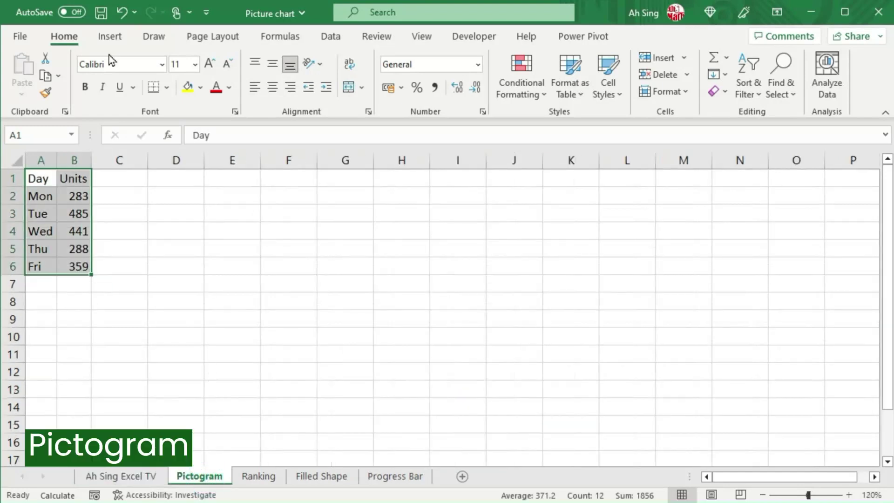
{"action": "left_click", "coordinate": [110, 36]}
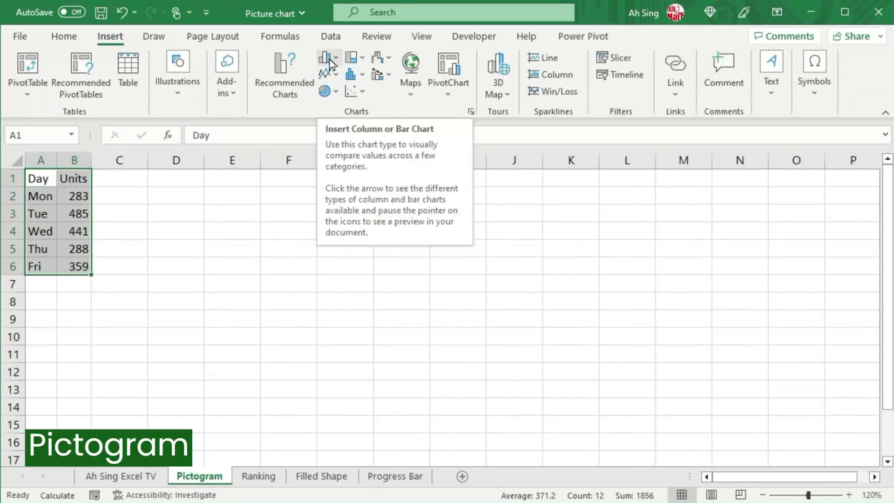
{"action": "left_click", "coordinate": [329, 59]}
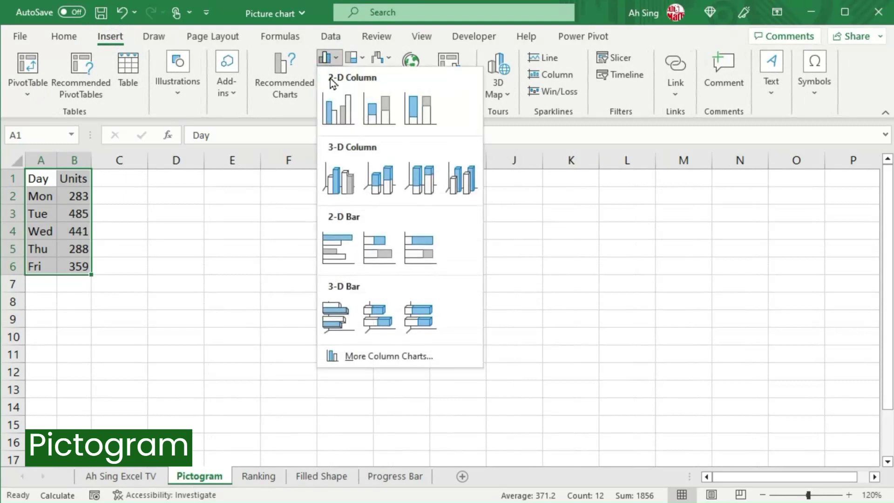
{"action": "left_click", "coordinate": [334, 116]}
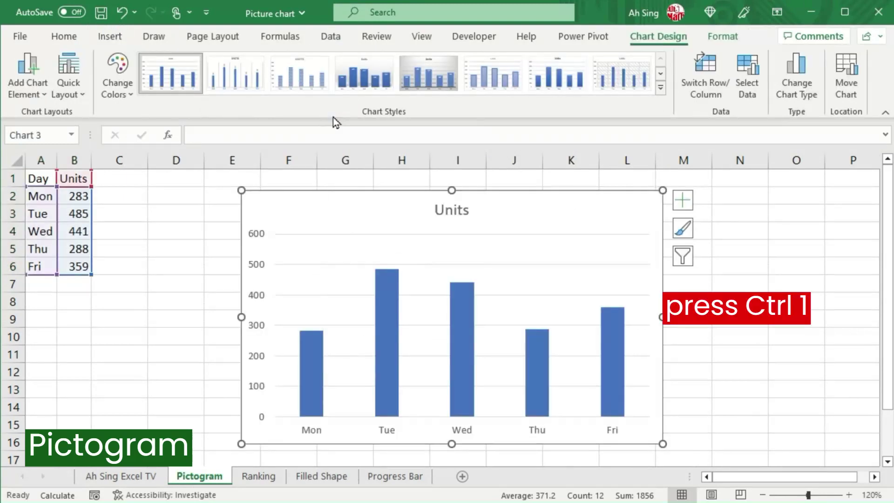
- Set the Units series fill to Picture or texture fill
{"action": "key", "text": "ctrl+1"}
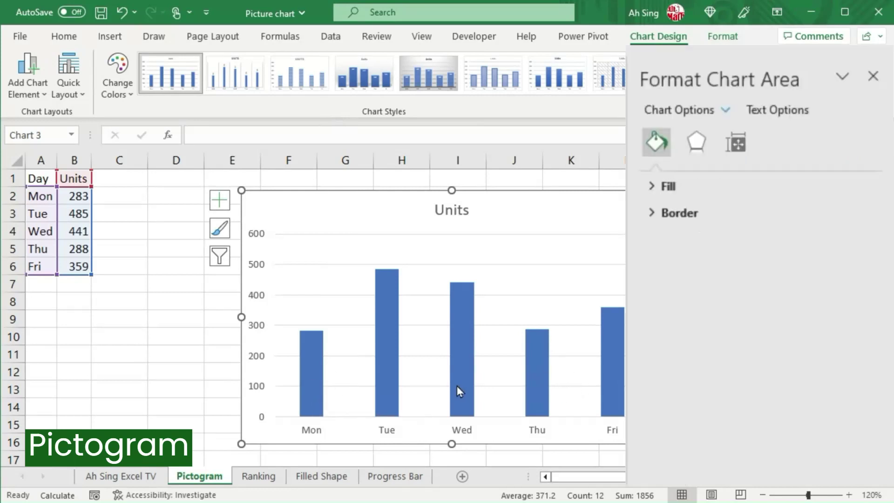
{"action": "left_click", "coordinate": [729, 114]}
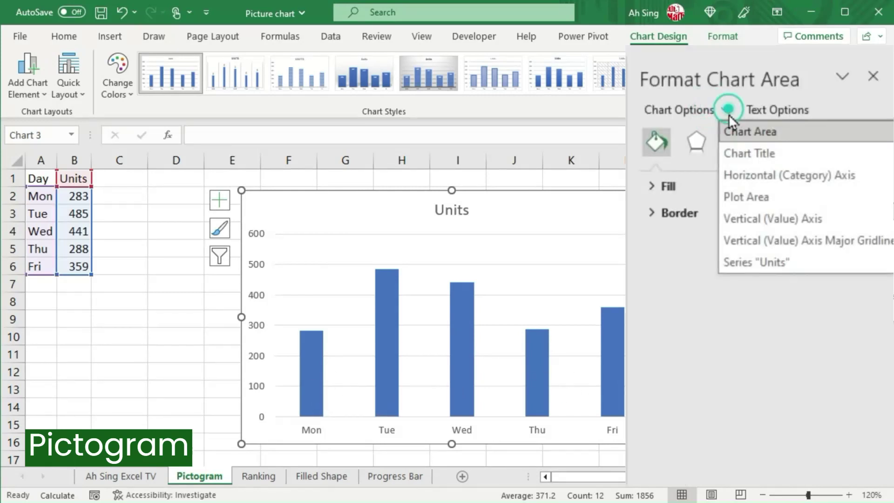
{"action": "left_click", "coordinate": [756, 261]}
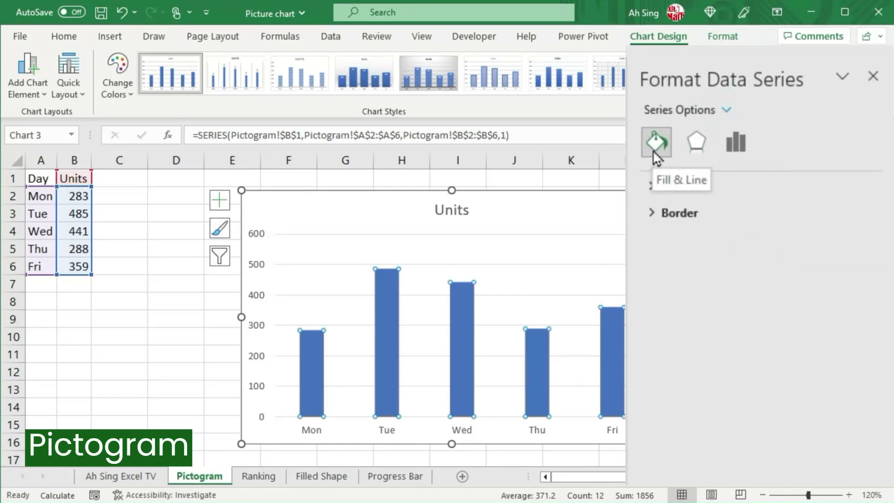
{"action": "left_click", "coordinate": [667, 187]}
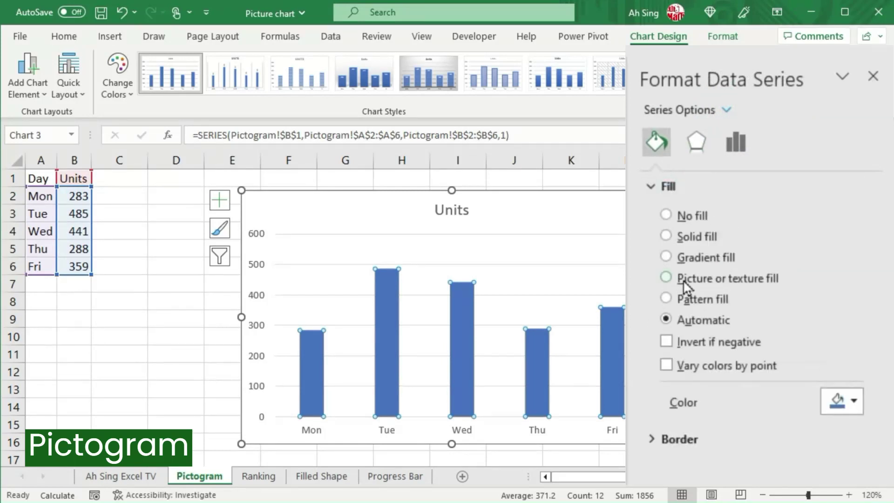
{"action": "left_click", "coordinate": [667, 278]}
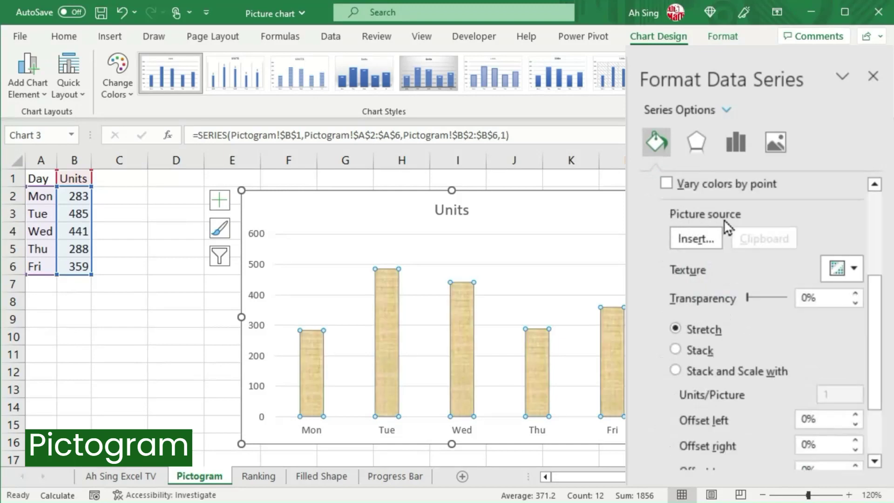
- Fill the Units bars with the black apple icon found by searching 'apple'
{"action": "left_click", "coordinate": [696, 239]}
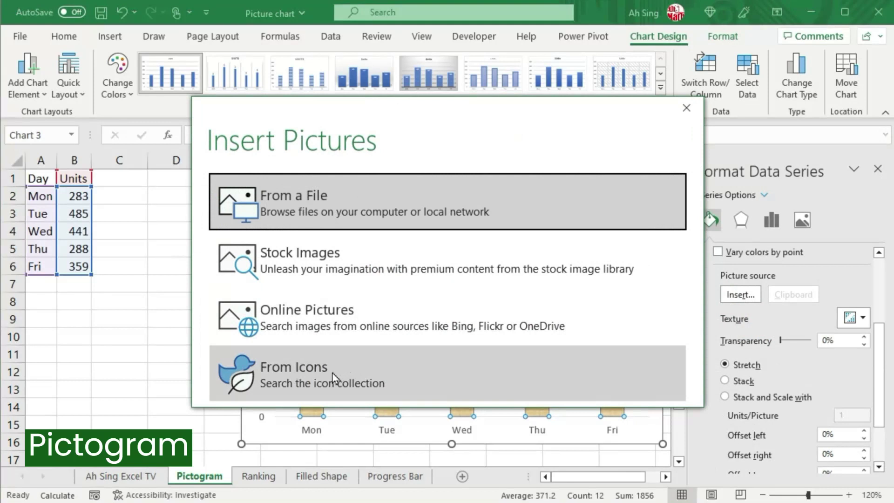
{"action": "left_click", "coordinate": [320, 375]}
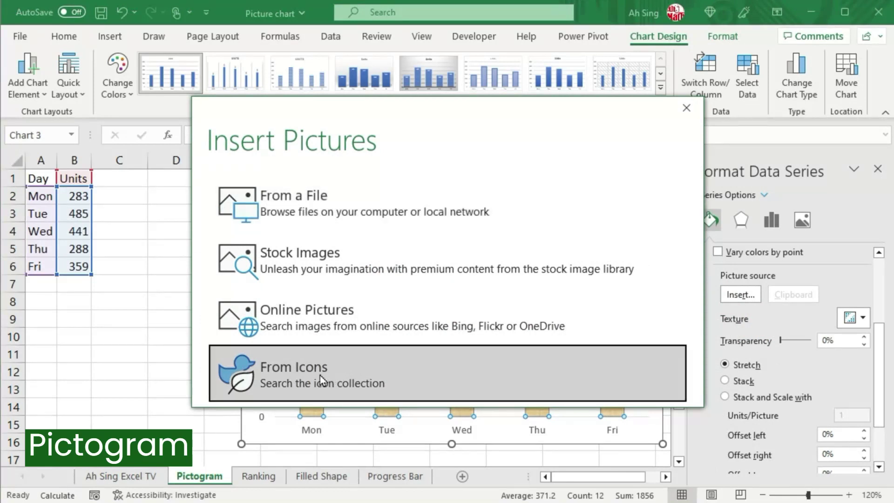
{"action": "type", "text": "apple"}
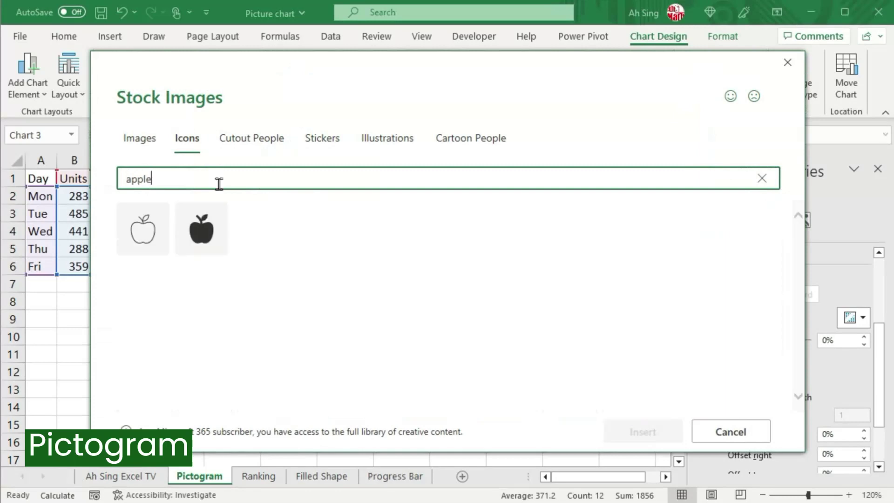
{"action": "left_click", "coordinate": [202, 228]}
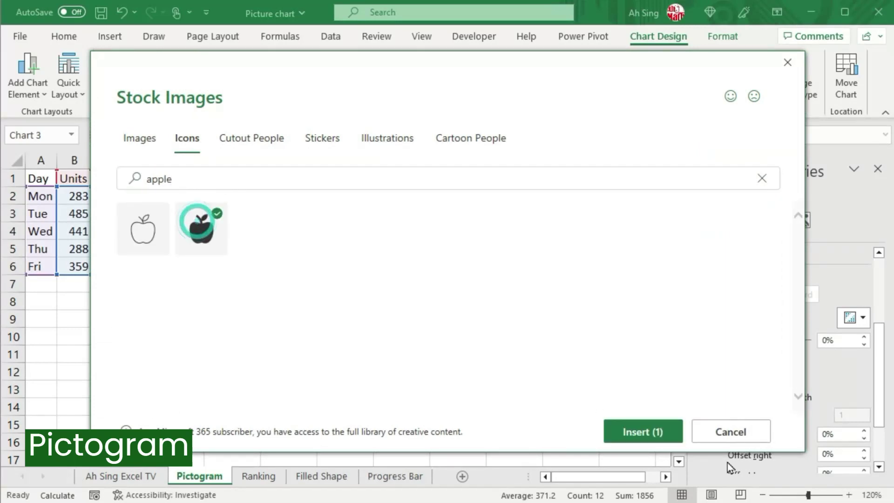
{"action": "left_click", "coordinate": [655, 438]}
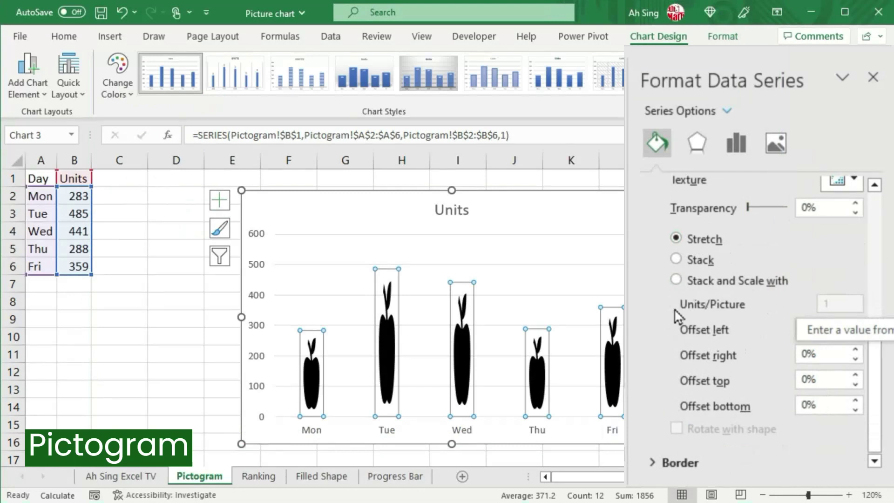
- Stack and scale the apple pictures at 100 units per picture
{"action": "left_click", "coordinate": [708, 286]}
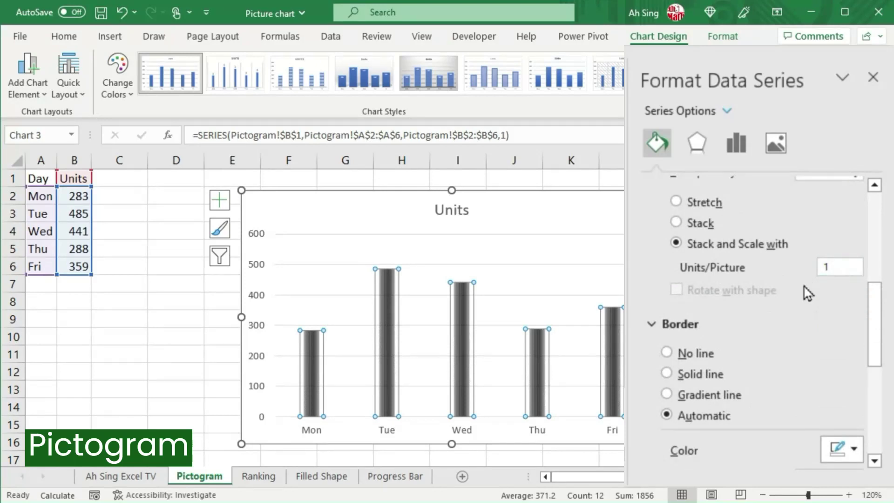
{"action": "left_click", "coordinate": [831, 267]}
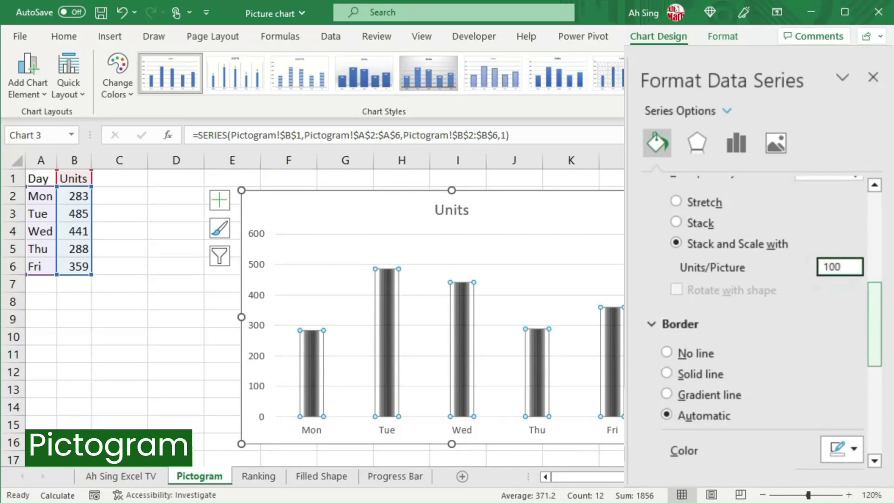
{"action": "key", "text": "Tab"}
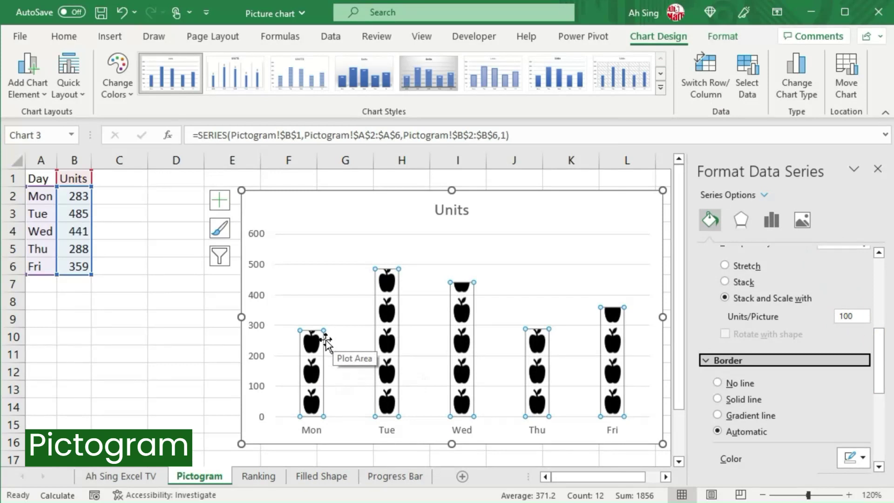
- Insert the black apple icon from the icon library onto the sheet
{"action": "left_click", "coordinate": [123, 336]}
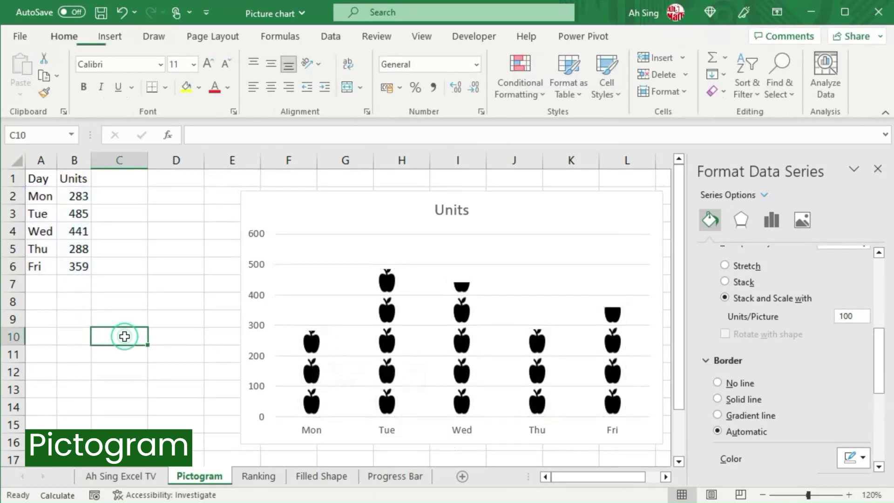
{"action": "left_click", "coordinate": [110, 38]}
{"action": "left_click", "coordinate": [178, 93]}
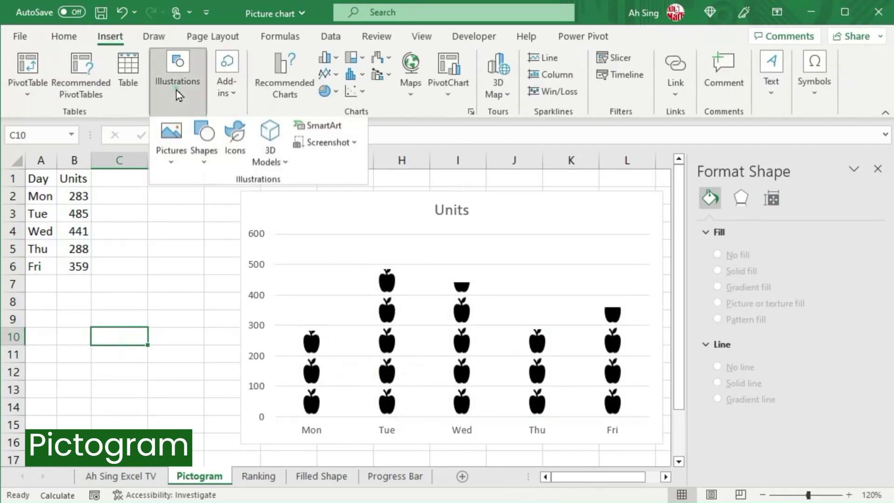
{"action": "left_click", "coordinate": [235, 145]}
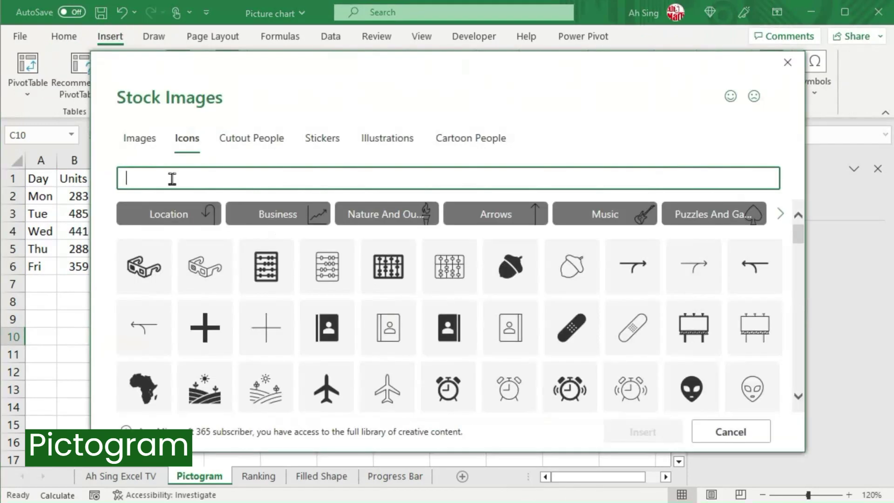
{"action": "type", "text": "apple"}
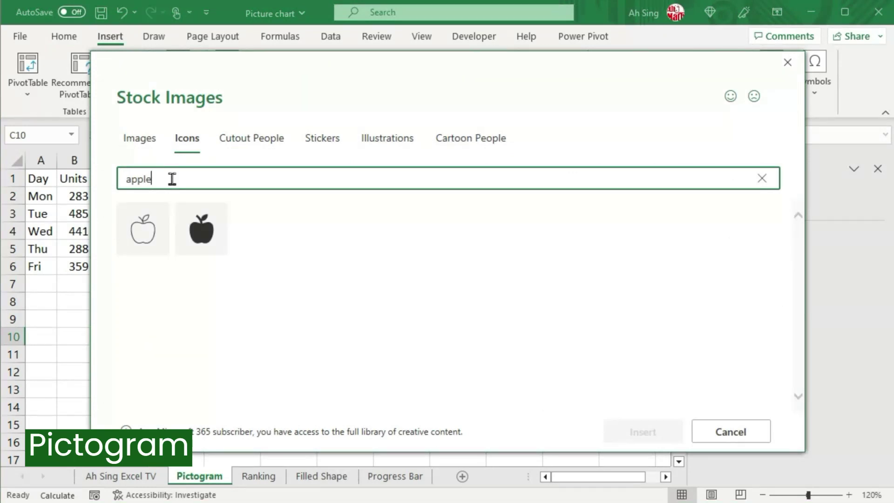
{"action": "left_click", "coordinate": [201, 229]}
{"action": "left_click", "coordinate": [633, 433]}
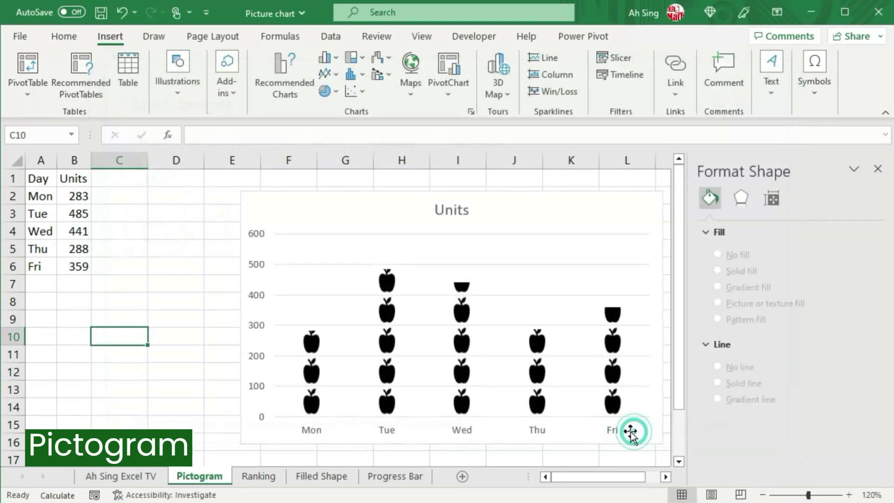
- Colour the apple red, shrink it to about 1 cm, and paste it into the columns
{"action": "left_click", "coordinate": [266, 60]}
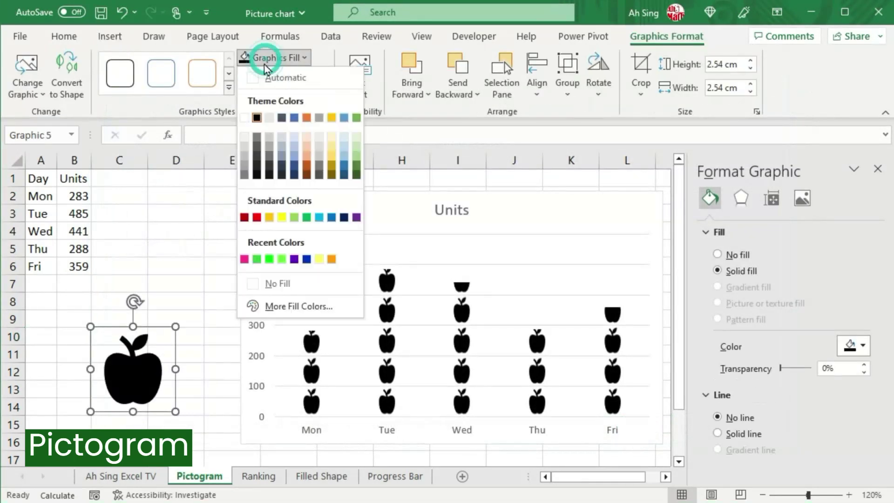
{"action": "left_click", "coordinate": [255, 216]}
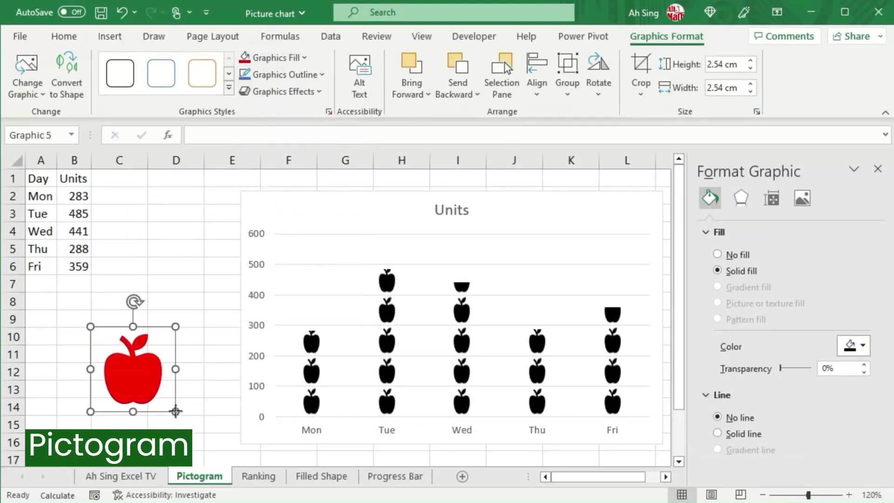
{"action": "left_click_drag", "start_coordinate": [175, 412], "coordinate": [126, 361]}
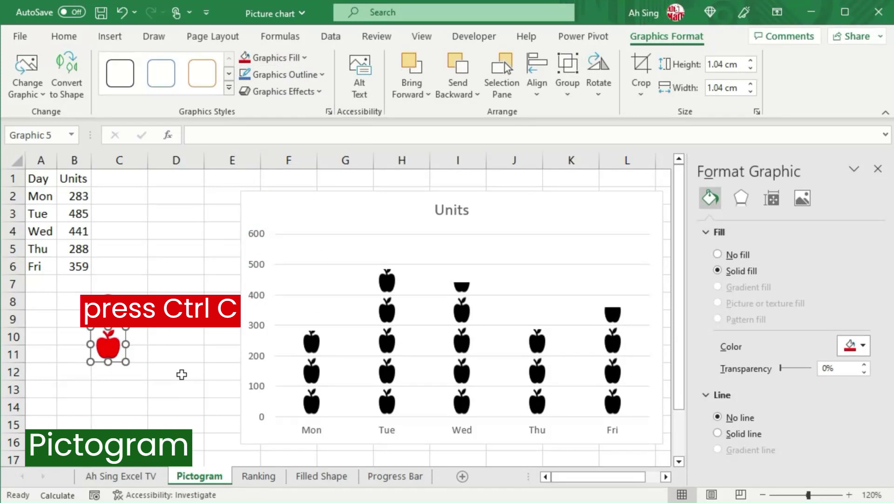
{"action": "left_click", "coordinate": [313, 343]}
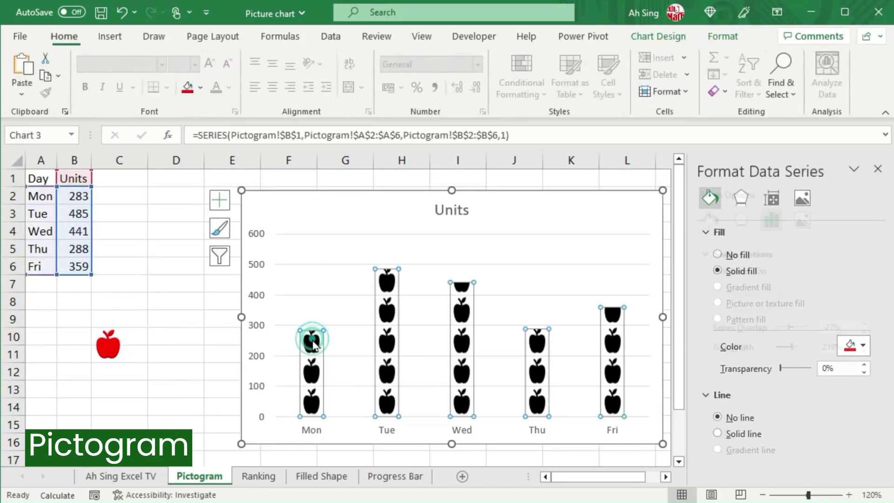
{"action": "key", "text": "ctrl+v"}
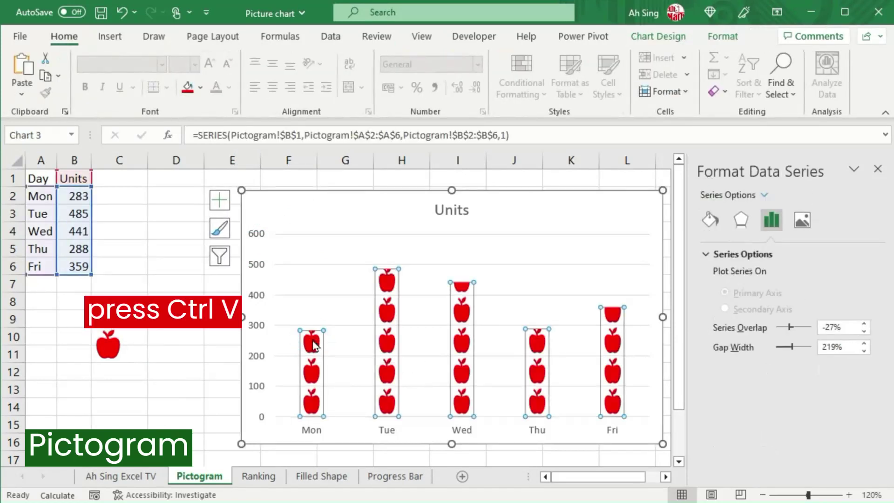
{"action": "left_click", "coordinate": [108, 350]}
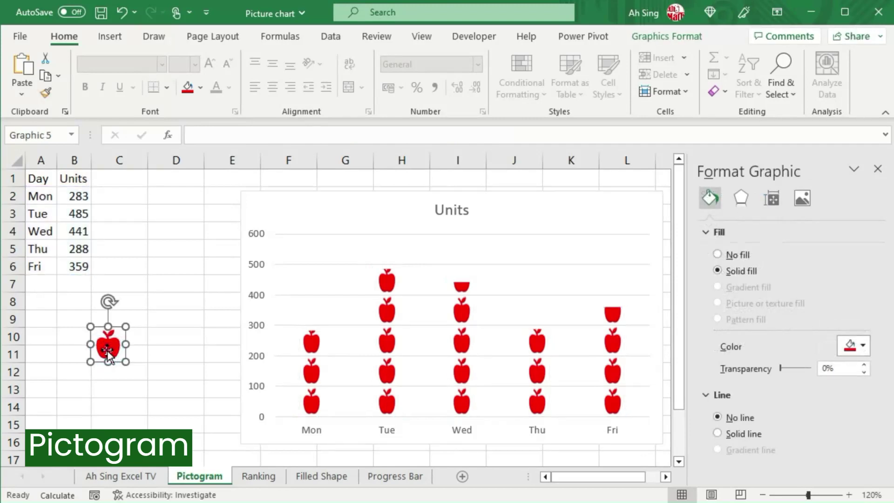
{"action": "key", "text": "Escape"}
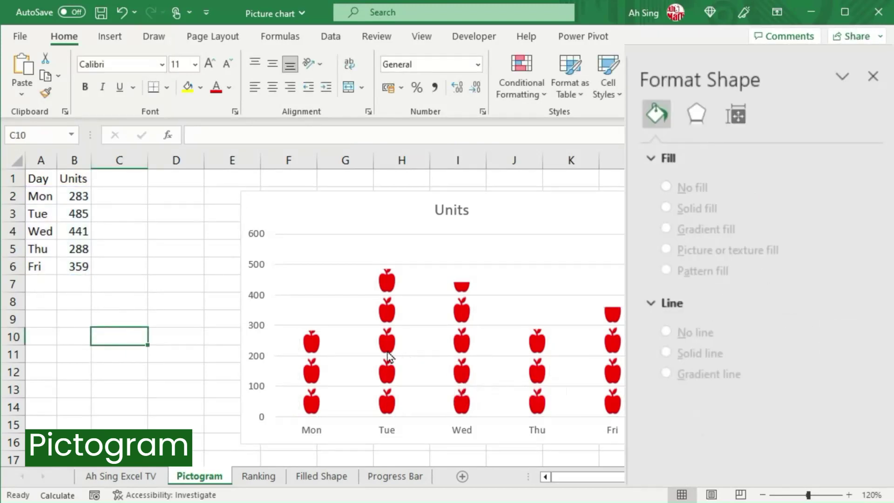
- Widen the apple columns to 114% gap width, then switch to the Ranking sheet
{"action": "left_click", "coordinate": [387, 354]}
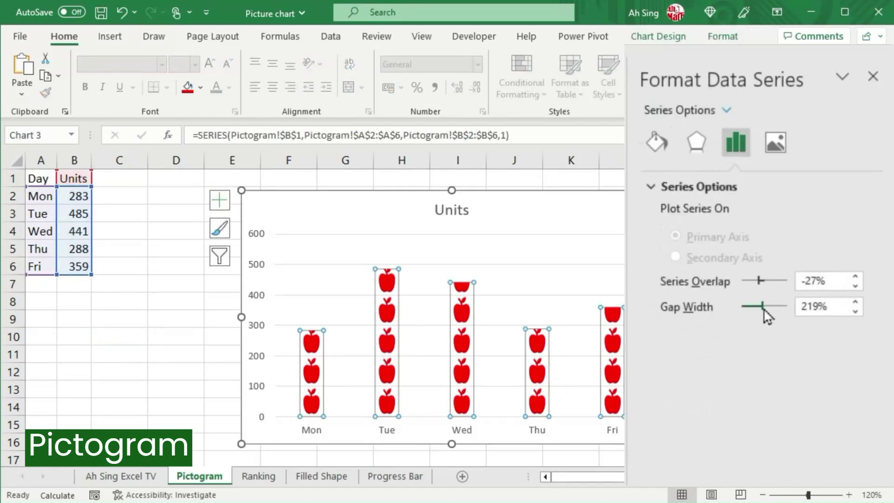
{"action": "left_click_drag", "start_coordinate": [762, 306], "coordinate": [756, 317]}
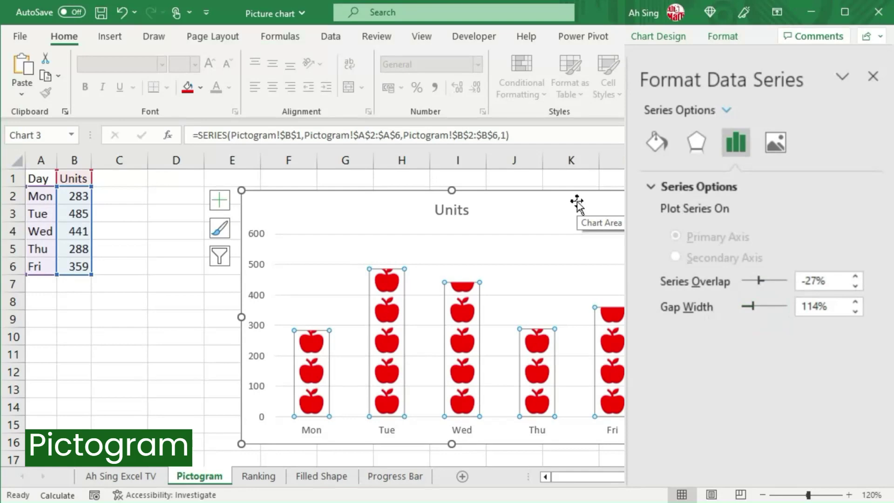
{"action": "left_click", "coordinate": [257, 476]}
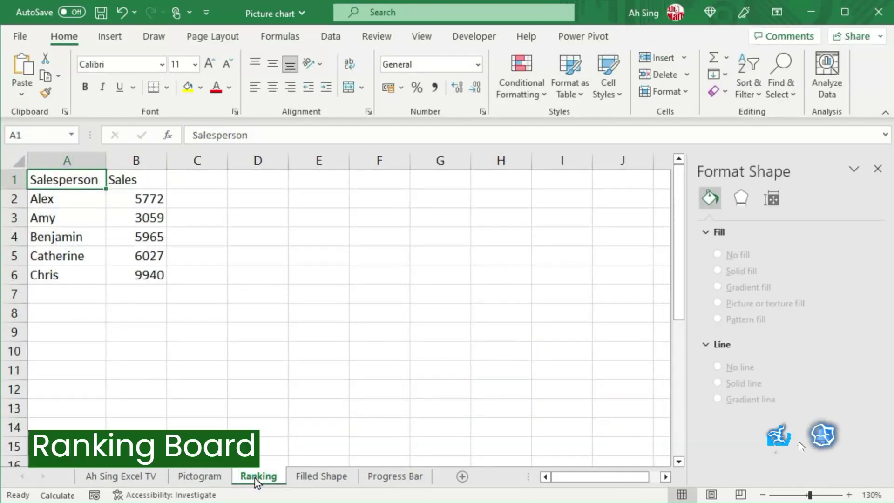
- Copy the Sales header from B1 into C1
{"action": "left_click", "coordinate": [210, 183]}
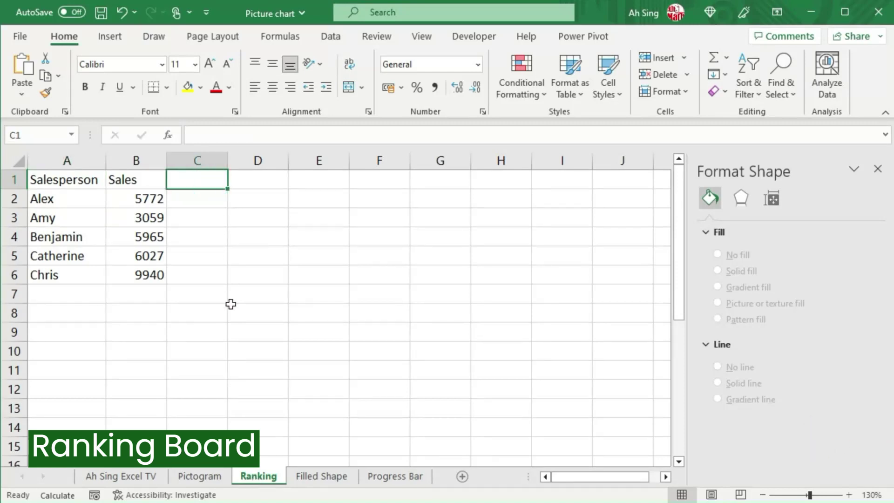
{"action": "left_click", "coordinate": [155, 180]}
{"action": "left_click_drag", "start_coordinate": [166, 189], "coordinate": [230, 192]}
- Enter 15000 in C2 and fill it down through C6
{"action": "left_click", "coordinate": [199, 200]}
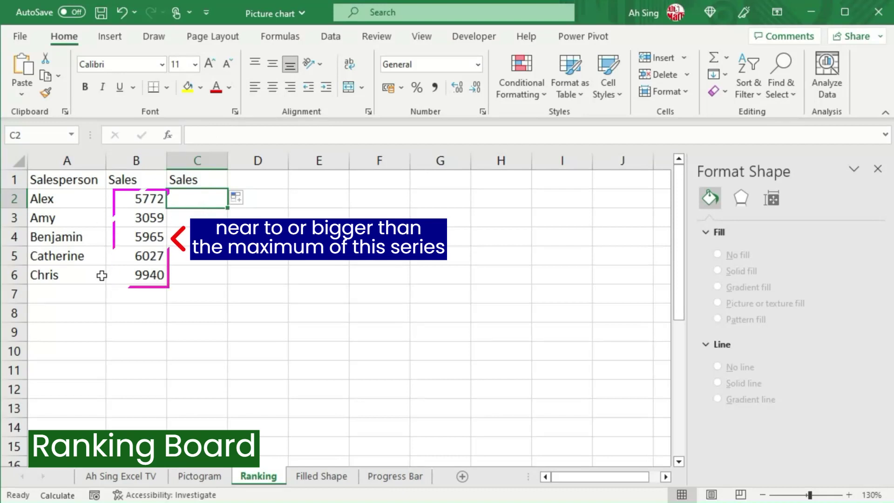
{"action": "key", "text": "F2"}
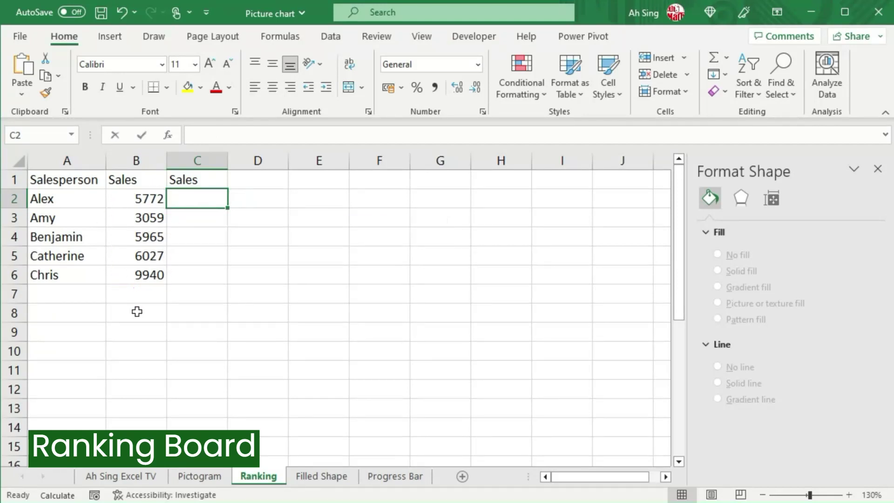
{"action": "type", "text": "15000"}
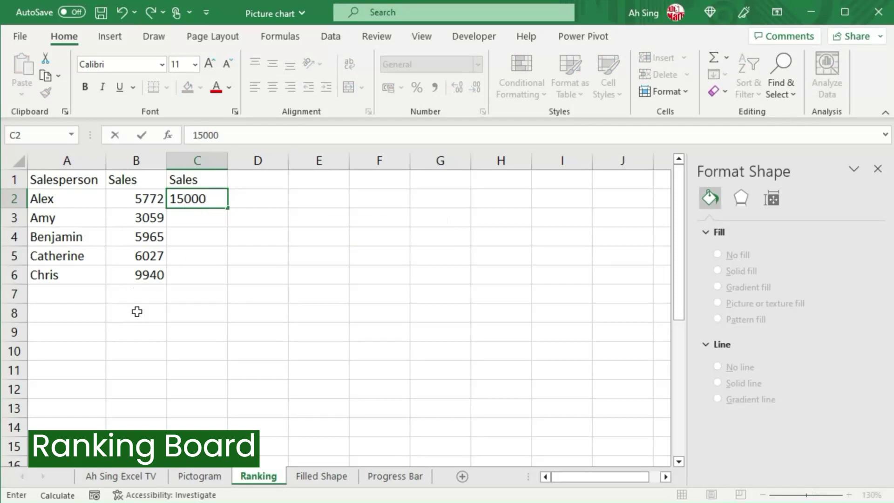
{"action": "key", "text": "Return"}
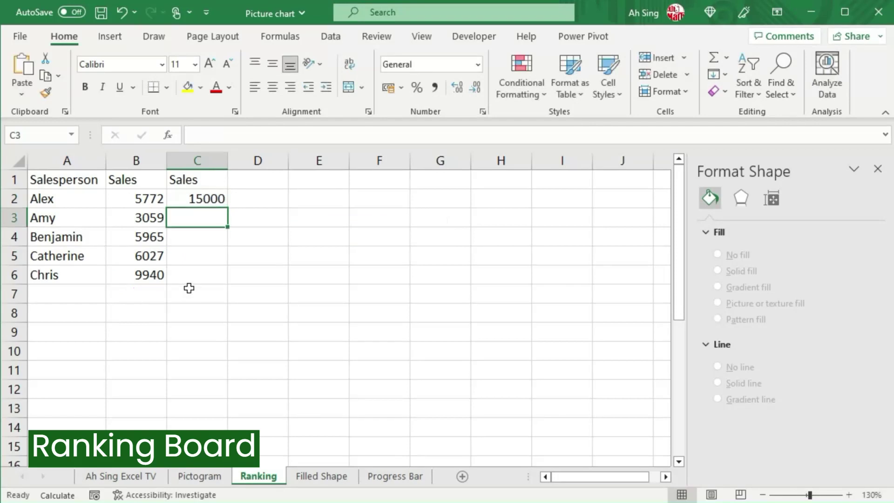
{"action": "left_click", "coordinate": [212, 199]}
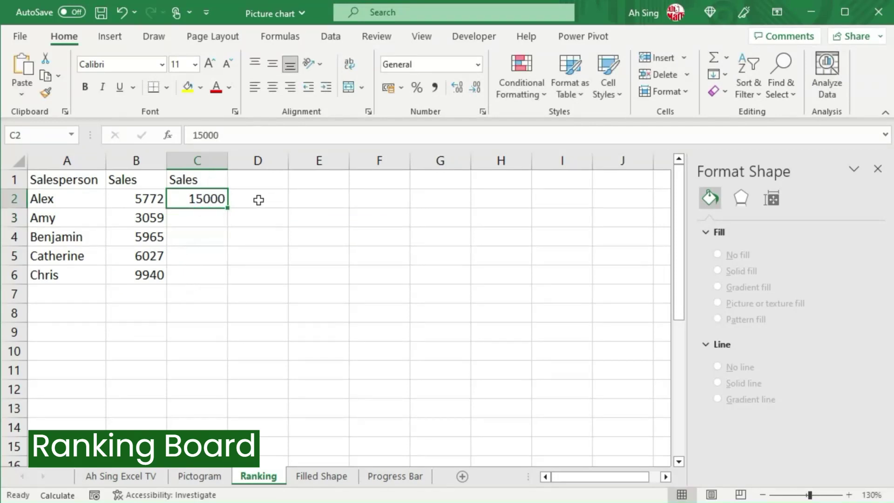
{"action": "left_click_drag", "start_coordinate": [229, 211], "coordinate": [232, 284]}
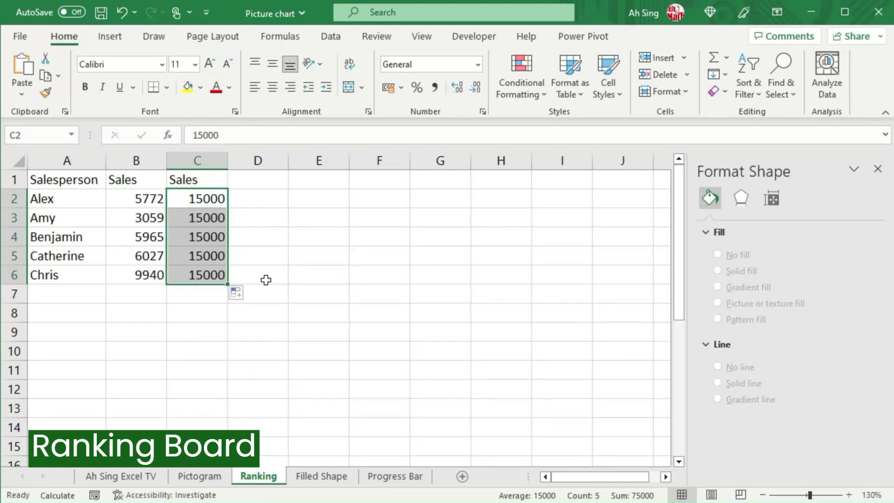
{"action": "key", "text": "ctrl+a"}
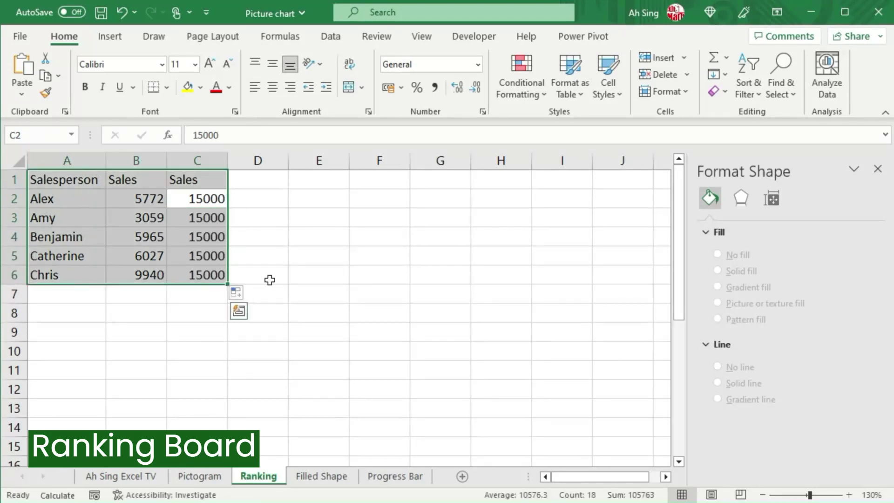
- Insert a stacked column chart of both Sales columns and delete its legend
{"action": "left_click", "coordinate": [111, 39]}
{"action": "left_click", "coordinate": [326, 58]}
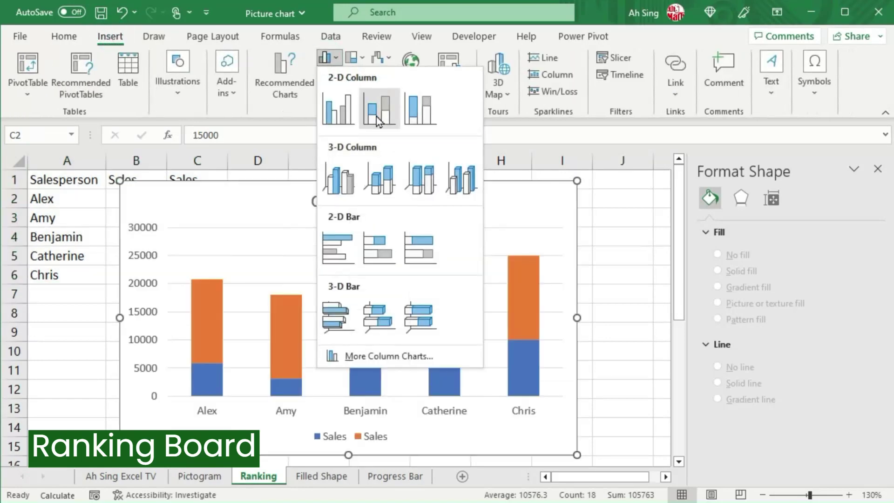
{"action": "left_click", "coordinate": [378, 119]}
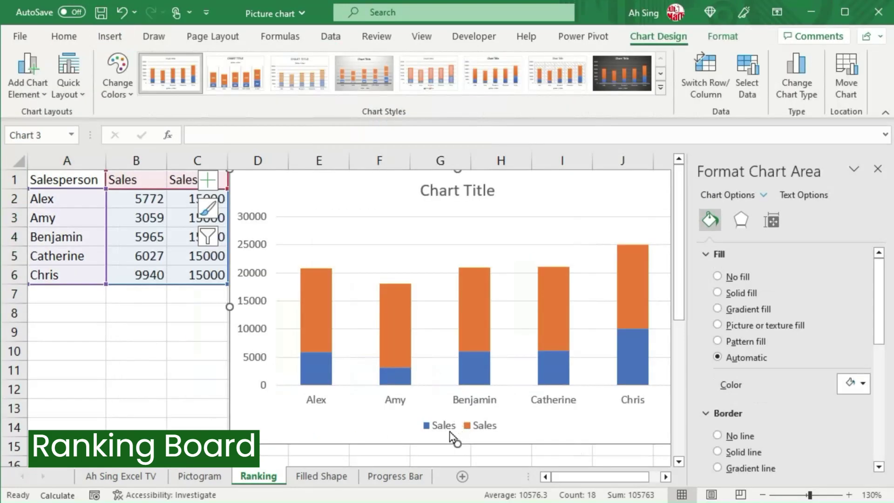
{"action": "left_click", "coordinate": [450, 429]}
{"action": "key", "text": "Delete"}
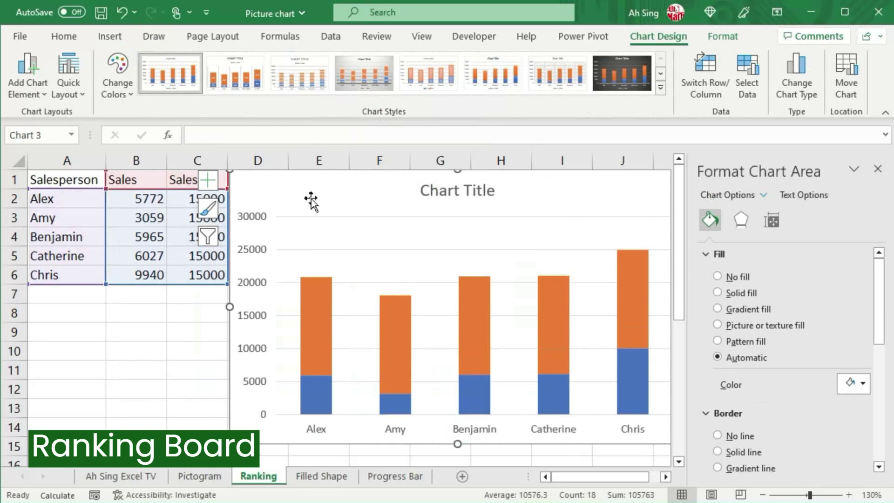
{"action": "left_click", "coordinate": [319, 312]}
{"action": "left_click", "coordinate": [319, 312]}
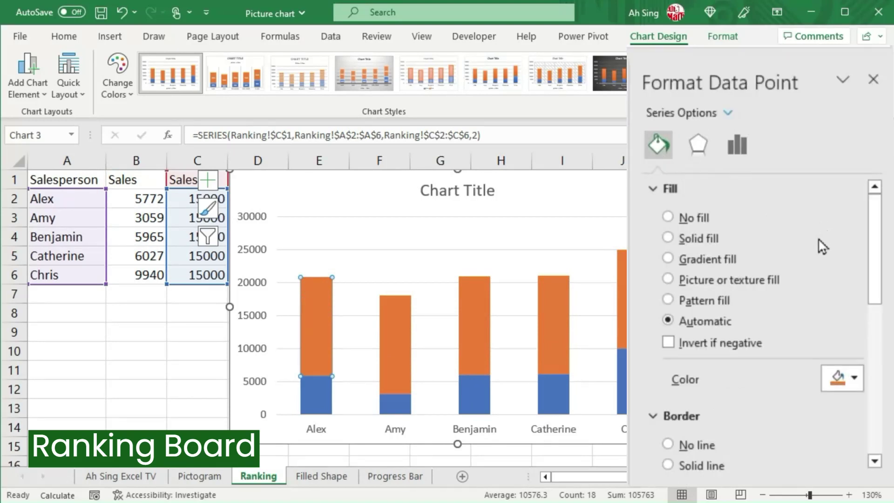
- Switch Alex's orange column to picture fill and review the picture source choices
{"action": "left_click", "coordinate": [668, 279]}
{"action": "scroll", "coordinate": [685, 261], "scroll_direction": "down", "scroll_amount": 3}
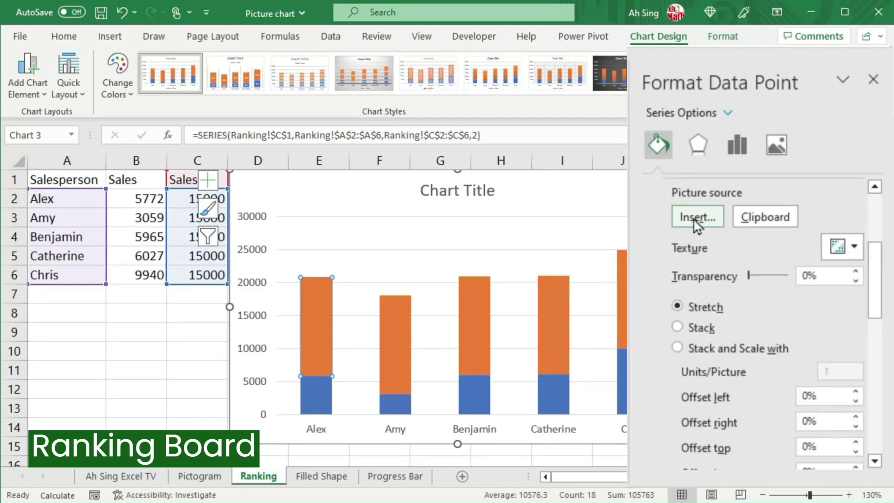
{"action": "left_click", "coordinate": [696, 218]}
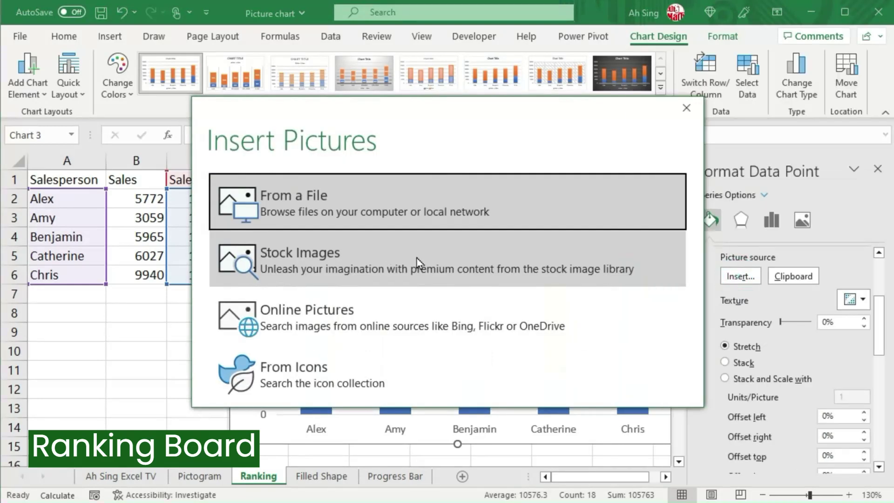
{"action": "left_click", "coordinate": [685, 117]}
{"action": "scroll", "coordinate": [111, 317], "scroll_direction": "down", "scroll_amount": 5}
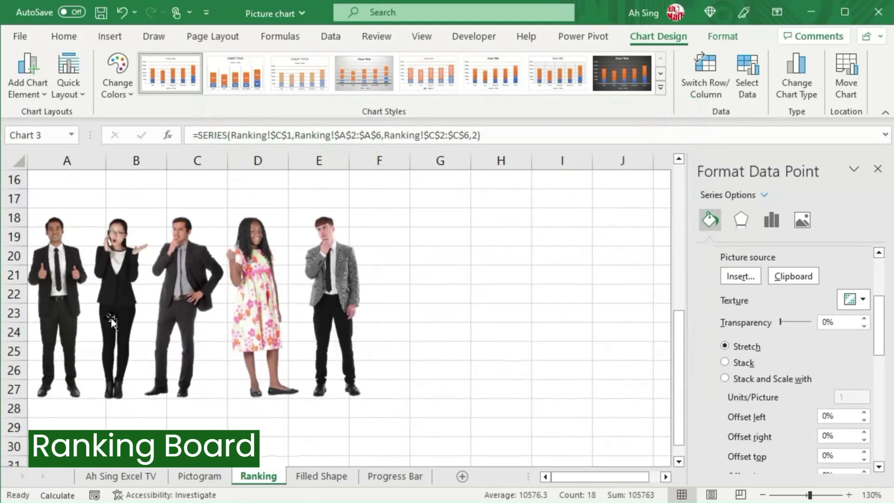
- Paste the first person's photo onto Alex's orange column, then select the second photo
{"action": "left_click", "coordinate": [53, 279]}
{"action": "key", "text": "ctrl+c"}
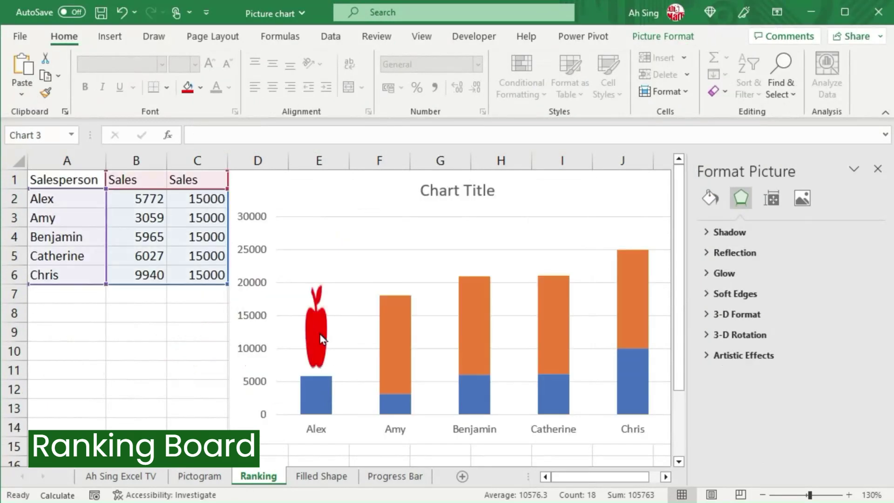
{"action": "left_click", "coordinate": [318, 333]}
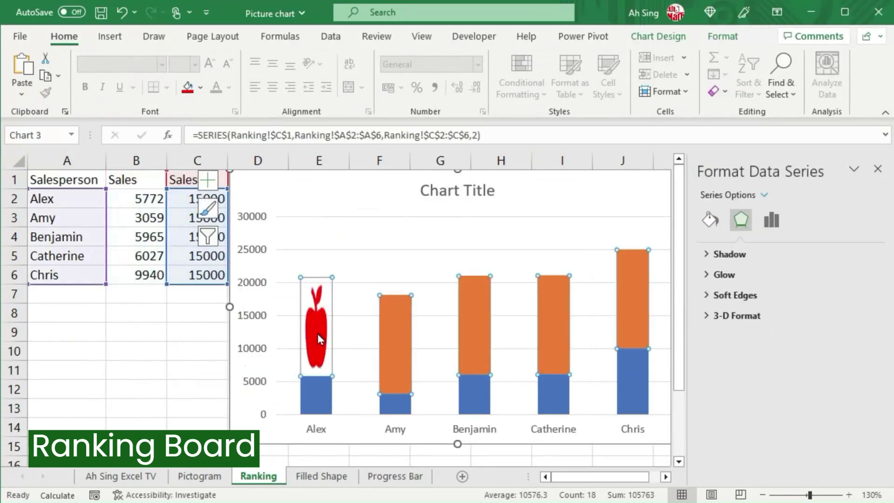
{"action": "left_click", "coordinate": [318, 334]}
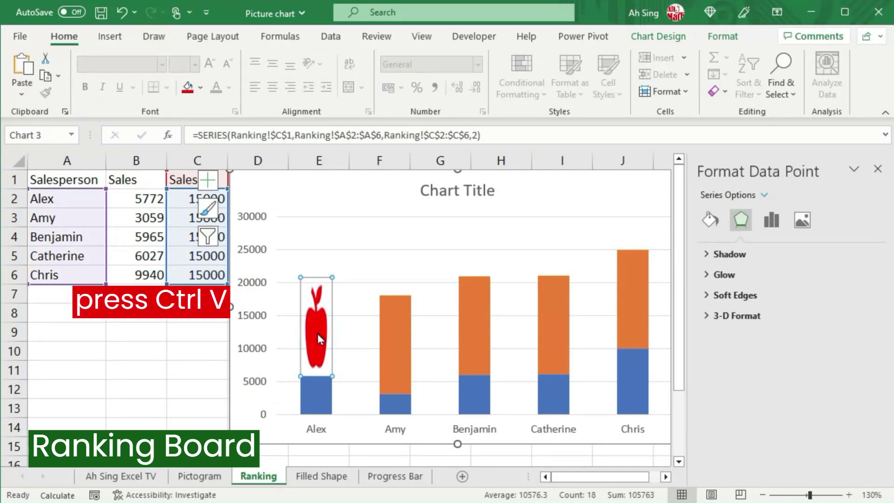
{"action": "key", "text": "ctrl+v"}
{"action": "scroll", "coordinate": [317, 334], "scroll_direction": "down", "scroll_amount": 2}
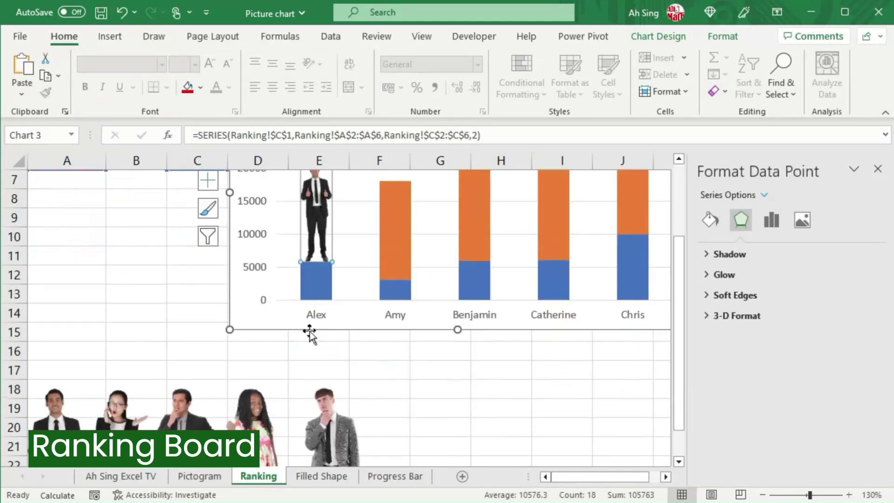
{"action": "scroll", "coordinate": [311, 334], "scroll_direction": "down", "scroll_amount": 2}
{"action": "left_click", "coordinate": [125, 338]}
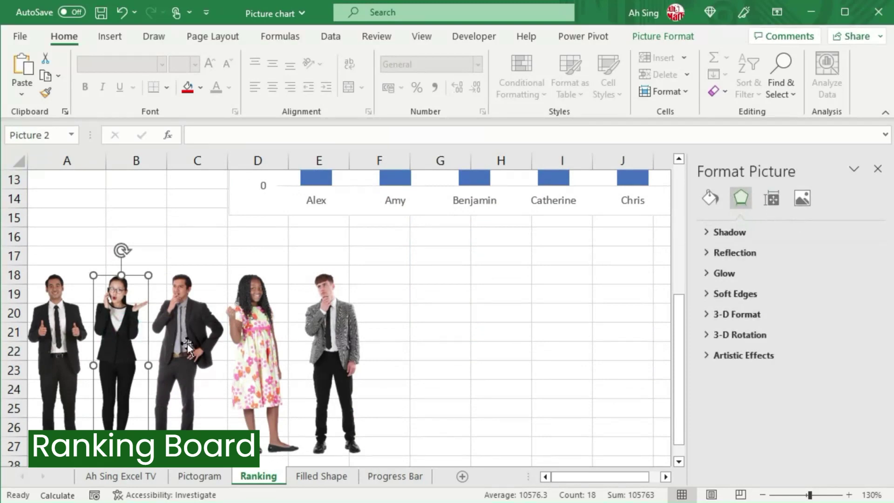
{"action": "scroll", "coordinate": [187, 344], "scroll_direction": "up", "scroll_amount": 4}
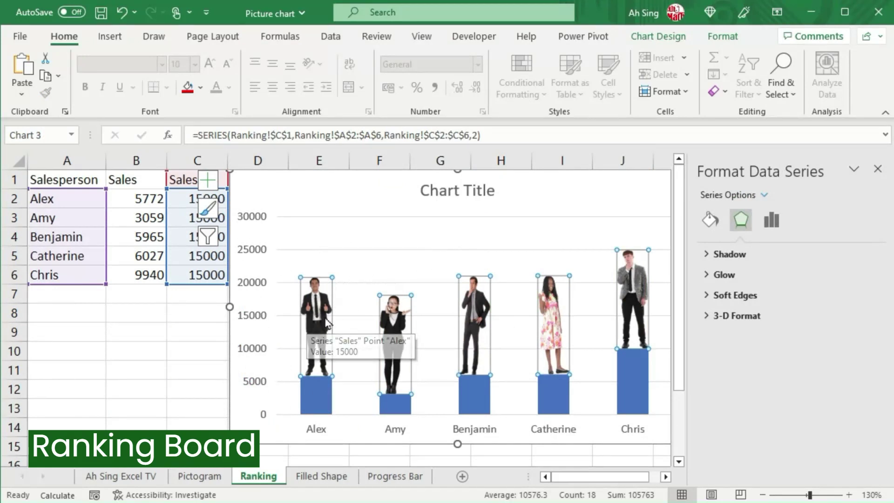
- Set the picture columns' gap width to 71%, recalculate sales with F9, and open Filled Shape
{"action": "left_click", "coordinate": [185, 200]}
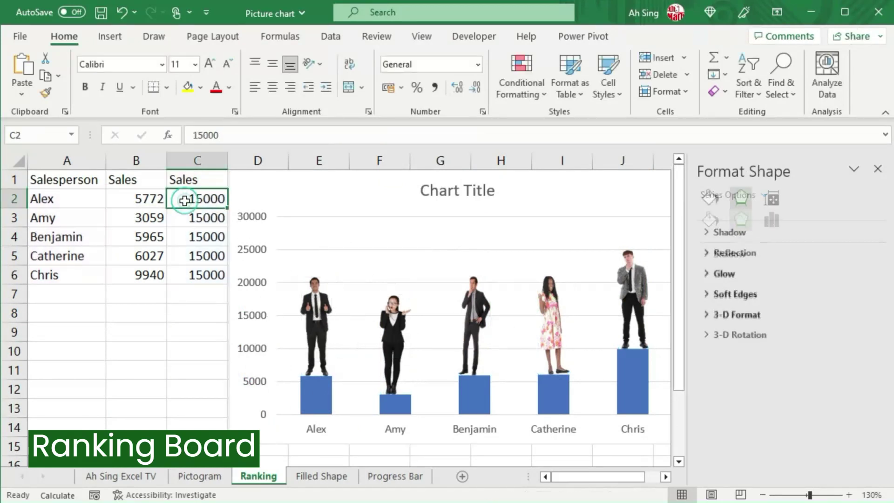
{"action": "left_click", "coordinate": [318, 313]}
{"action": "left_click", "coordinate": [772, 220]}
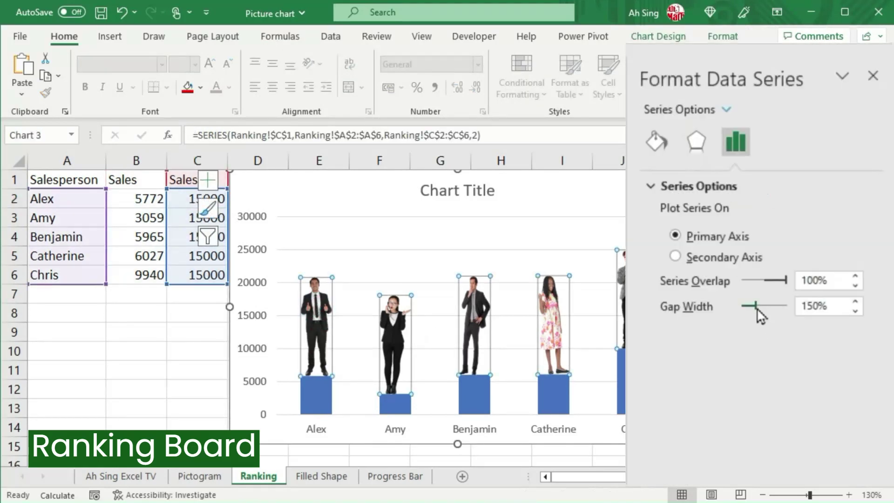
{"action": "left_click_drag", "start_coordinate": [757, 308], "coordinate": [749, 306]}
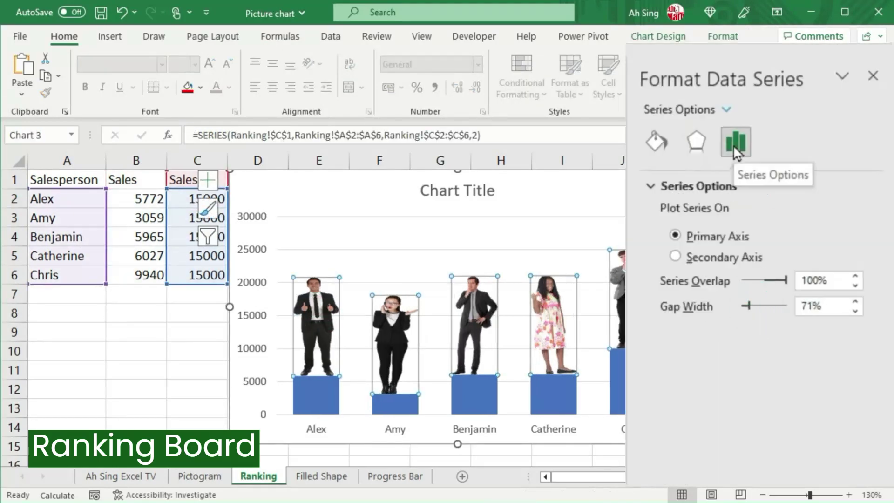
{"action": "key", "text": "F9"}
{"action": "key", "text": "F9"}
{"action": "key", "text": "F9"}
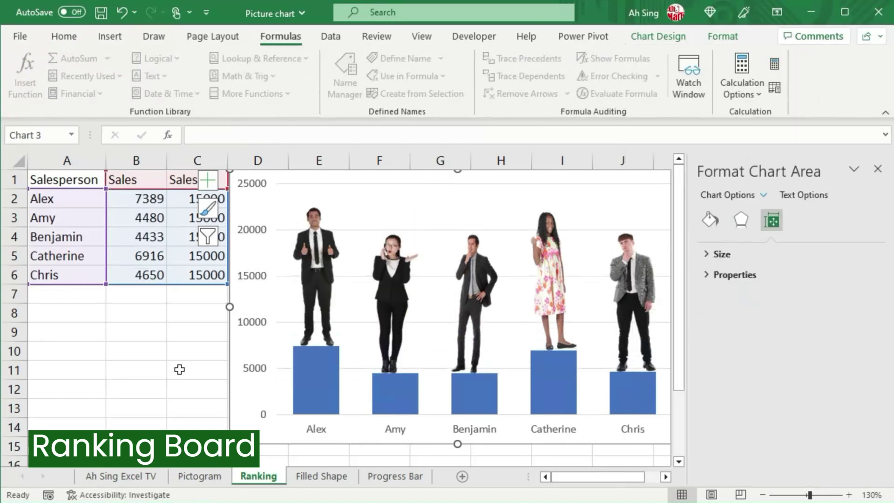
{"action": "key", "text": "F9"}
{"action": "key", "text": "F9"}
{"action": "key", "text": "F9"}
{"action": "key", "text": "F9"}
{"action": "key", "text": "F9"}
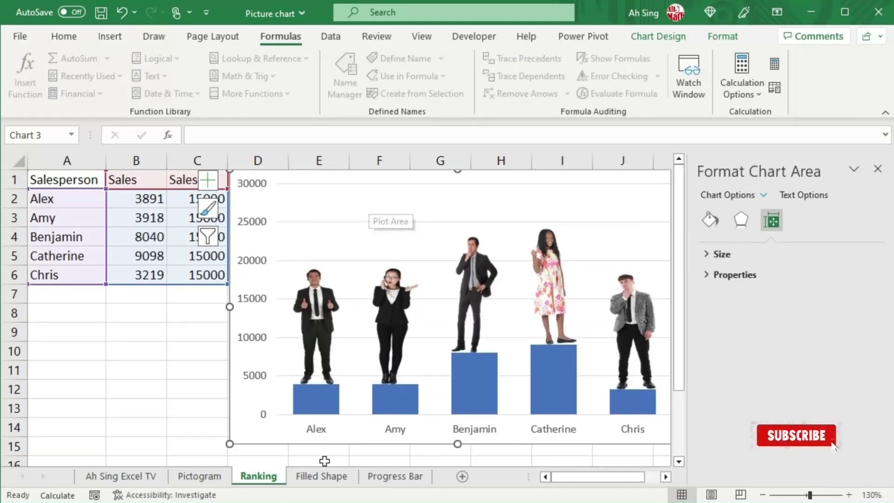
{"action": "left_click", "coordinate": [318, 477]}
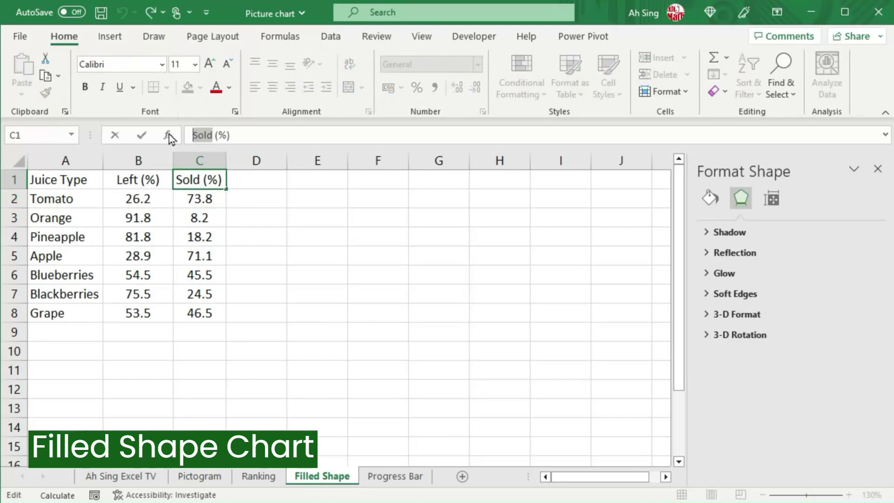
- Retitle C1 as Full (%) and fill 100 down C2:C8 for all seven juices
{"action": "type", "text": "Full"}
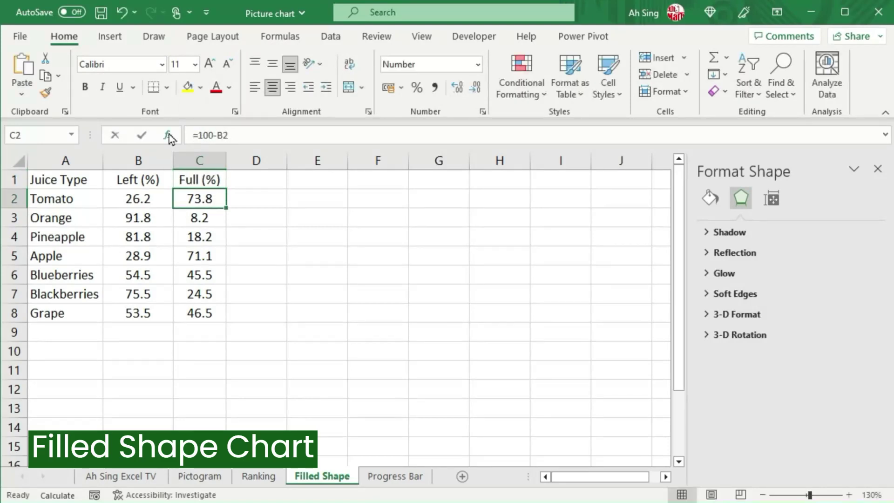
{"action": "type", "text": "100"}
{"action": "key", "text": "ctrl+Return"}
{"action": "key", "text": "ctrl+shift+Down"}
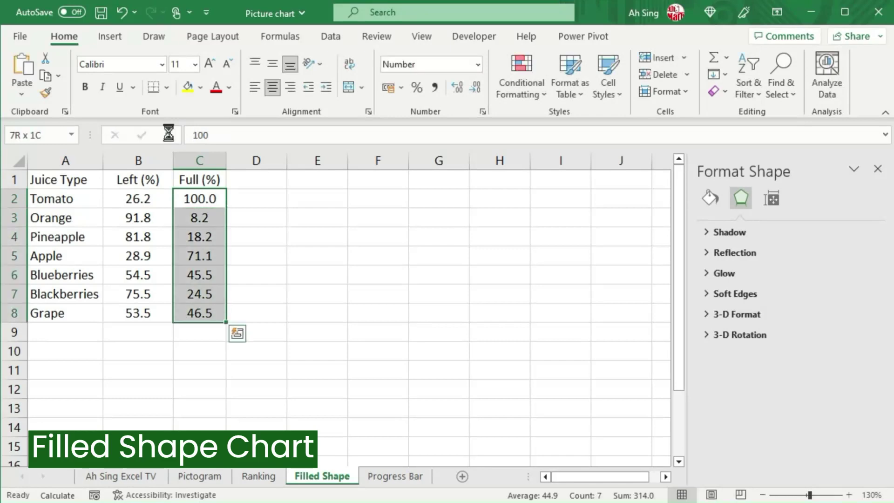
{"action": "key", "text": "ctrl+d"}
{"action": "key", "text": "ctrl+a"}
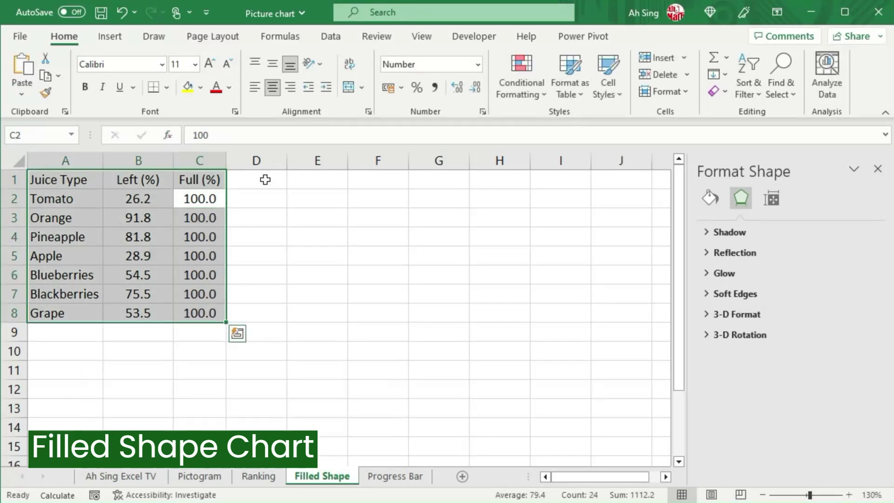
{"action": "left_click", "coordinate": [110, 36]}
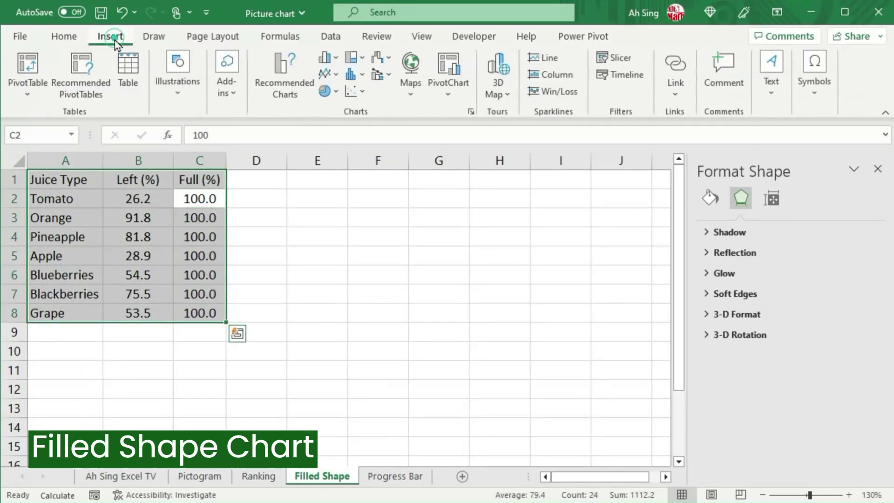
- Insert a clustered column chart of Left (%) and Full (%) and delete its legend
{"action": "left_click", "coordinate": [327, 57]}
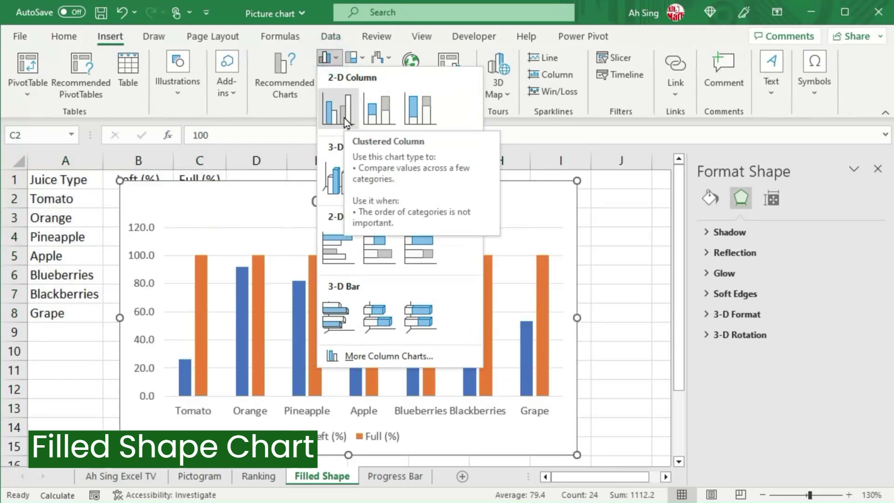
{"action": "left_click", "coordinate": [345, 118]}
{"action": "left_click", "coordinate": [477, 429]}
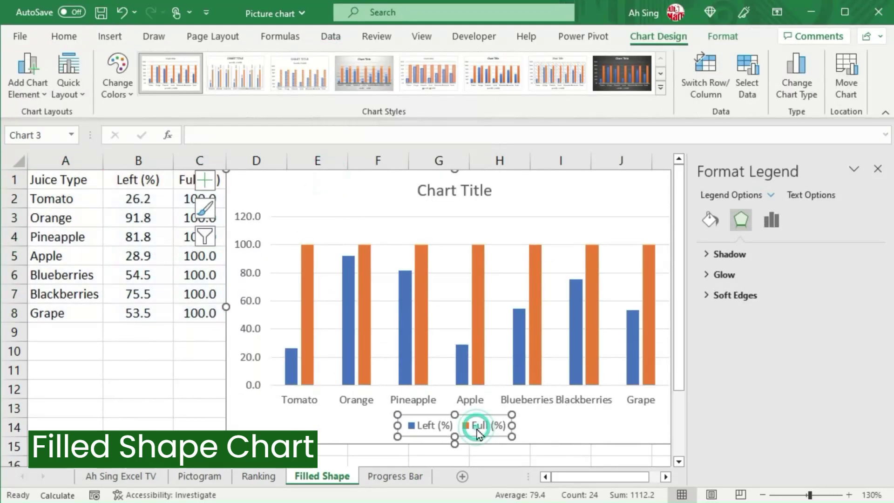
{"action": "key", "text": "Delete"}
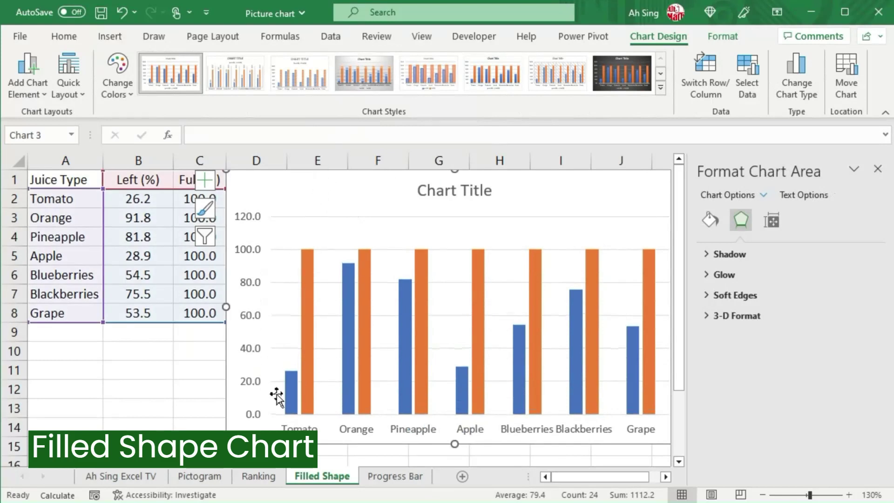
{"action": "left_click", "coordinate": [293, 398]}
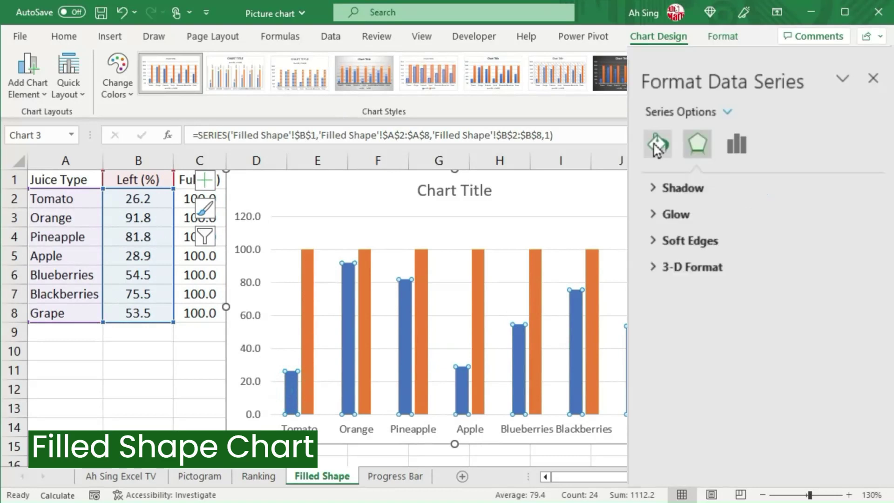
- Give Left (%) a picture fill using Stack and Scale at 100 units per picture
{"action": "left_click", "coordinate": [657, 146]}
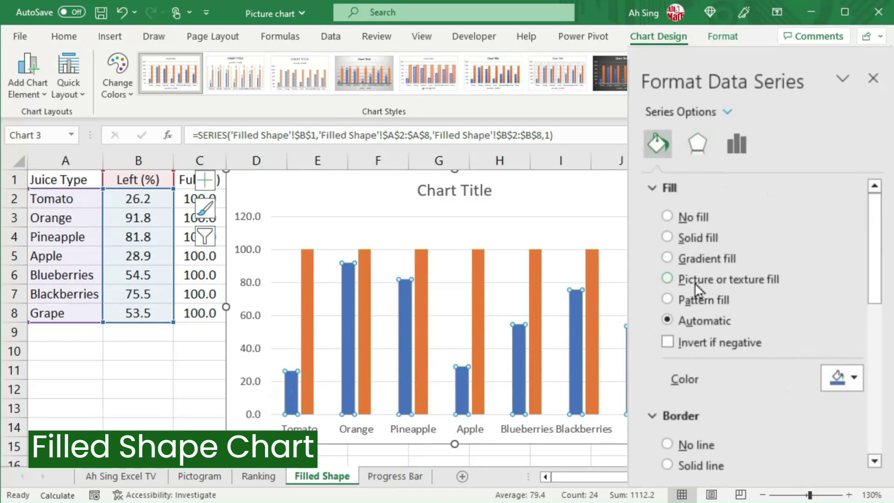
{"action": "left_click", "coordinate": [695, 283]}
{"action": "scroll", "coordinate": [776, 239], "scroll_direction": "down", "scroll_amount": 5}
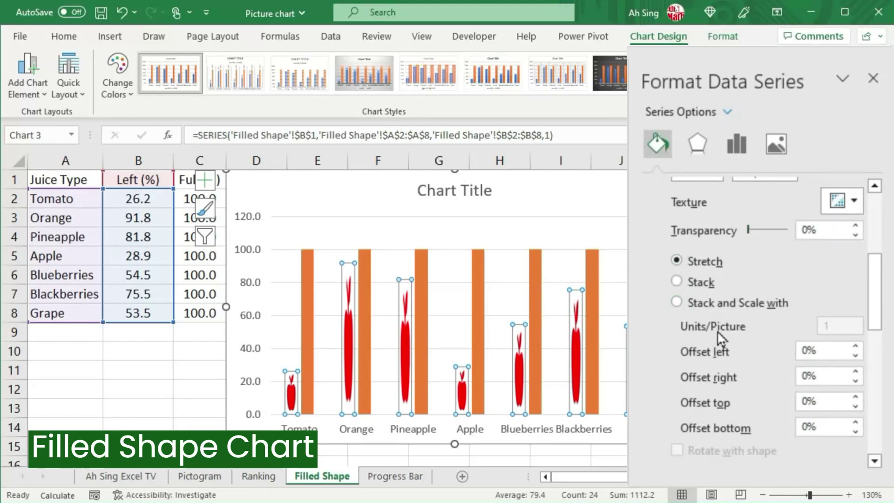
{"action": "left_click", "coordinate": [692, 307]}
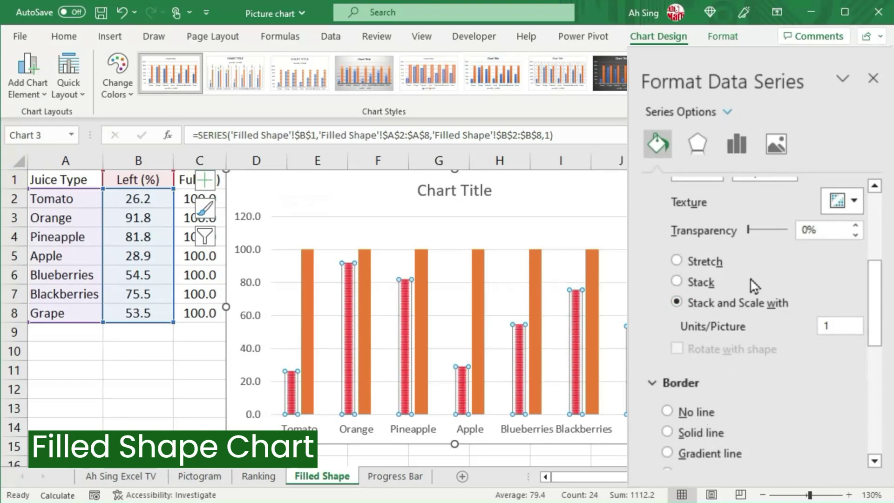
{"action": "left_click", "coordinate": [841, 320]}
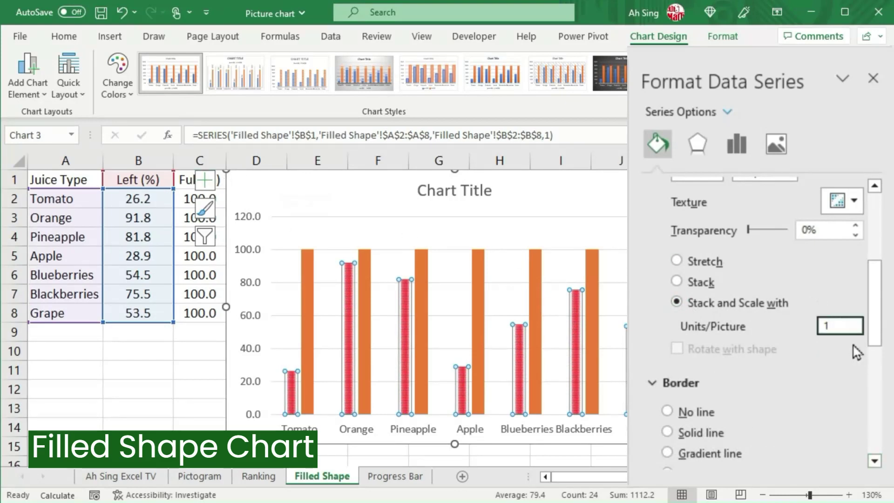
{"action": "key", "text": "Tab"}
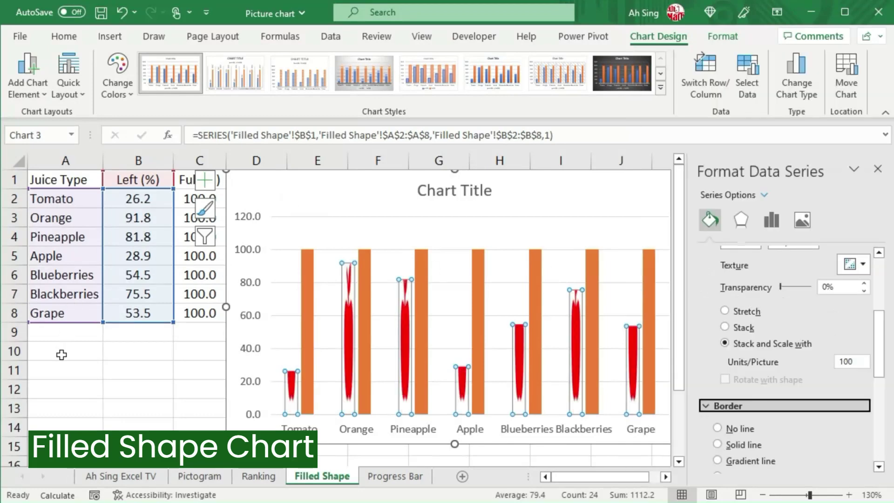
{"action": "left_click", "coordinate": [66, 352]}
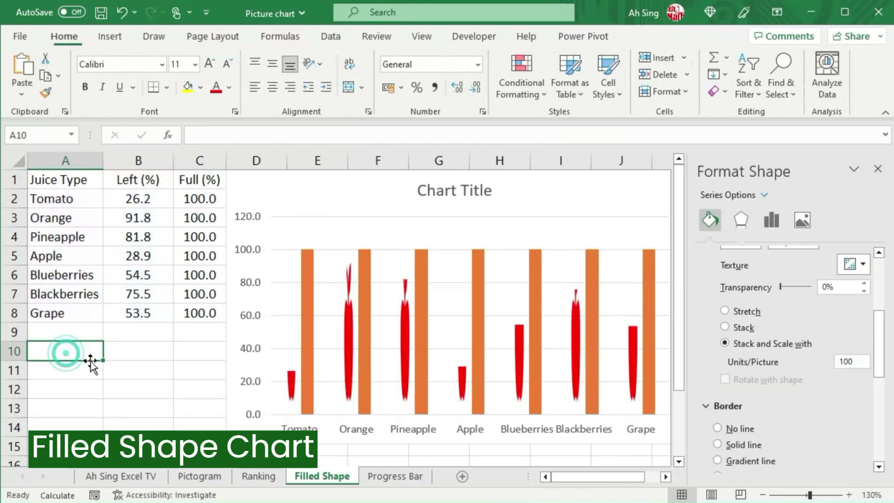
- Insert the filled bottle-and-cup icon found by searching the stock icons for 'drink'
{"action": "left_click", "coordinate": [111, 38]}
{"action": "left_click", "coordinate": [179, 92]}
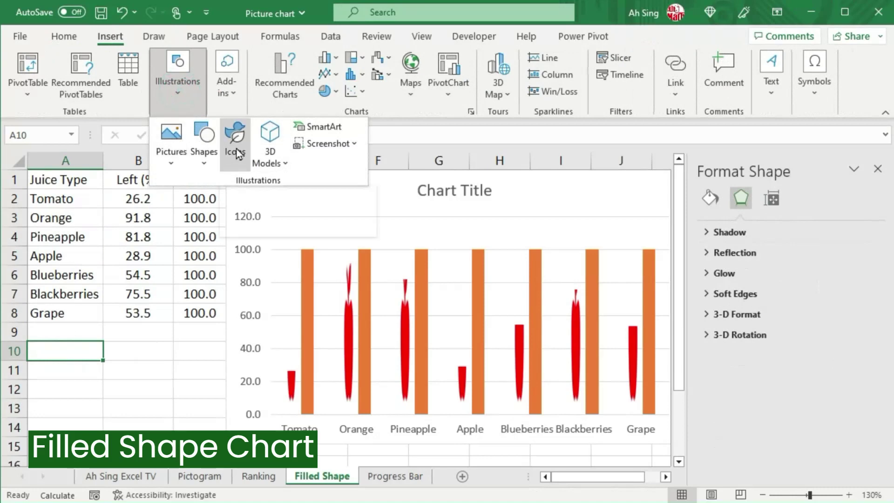
{"action": "left_click", "coordinate": [236, 153]}
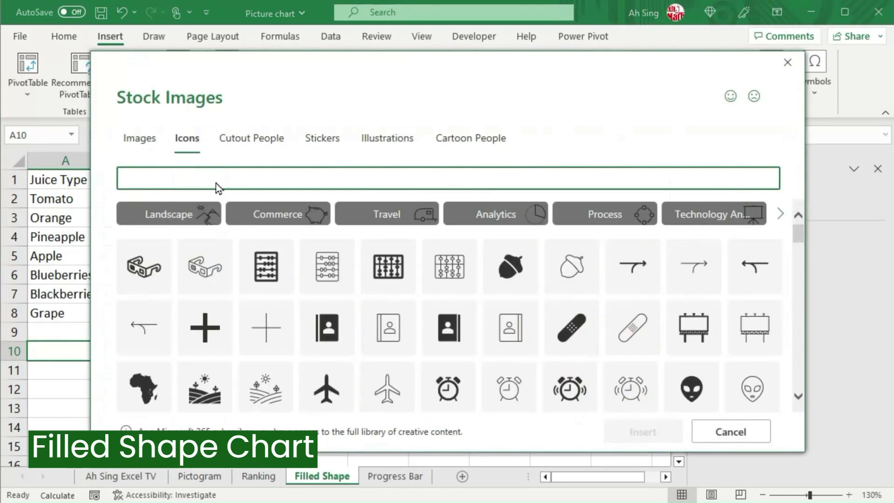
{"action": "type", "text": "drink"}
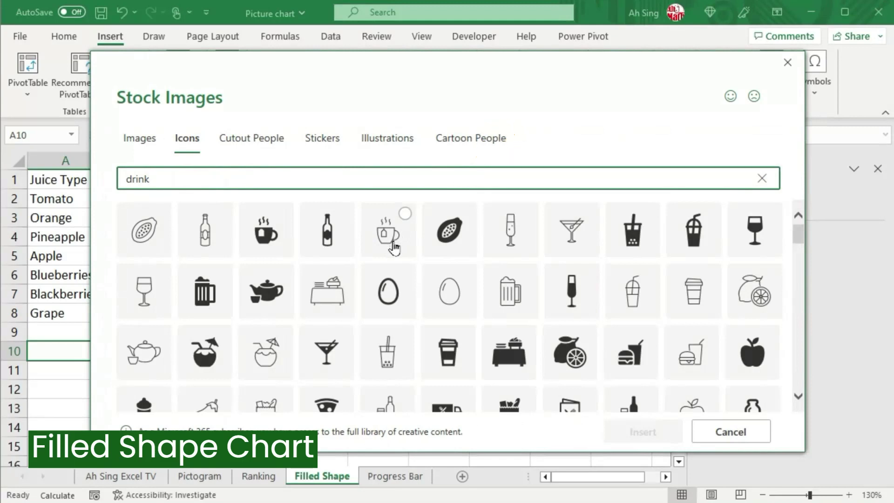
{"action": "scroll", "coordinate": [394, 247], "scroll_direction": "down", "scroll_amount": 3}
{"action": "scroll", "coordinate": [393, 253], "scroll_direction": "down", "scroll_amount": 2}
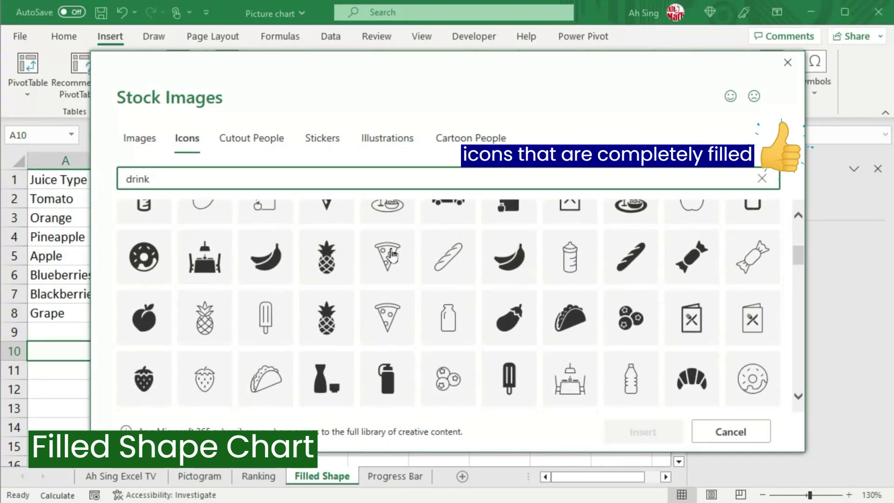
{"action": "scroll", "coordinate": [391, 257], "scroll_direction": "down", "scroll_amount": 1}
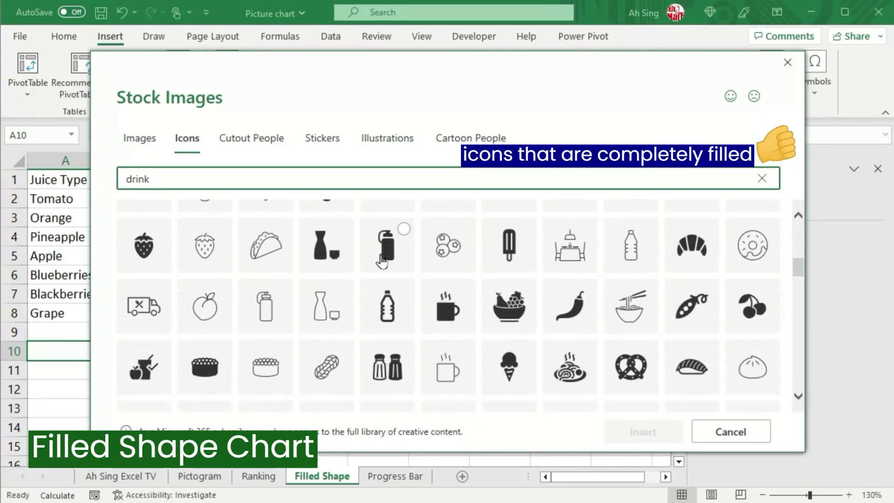
{"action": "left_click", "coordinate": [326, 244]}
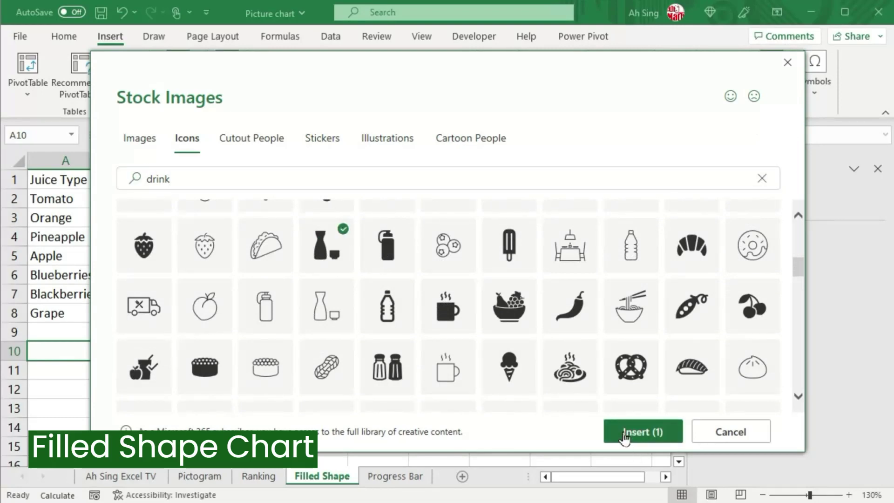
{"action": "left_click", "coordinate": [625, 434]}
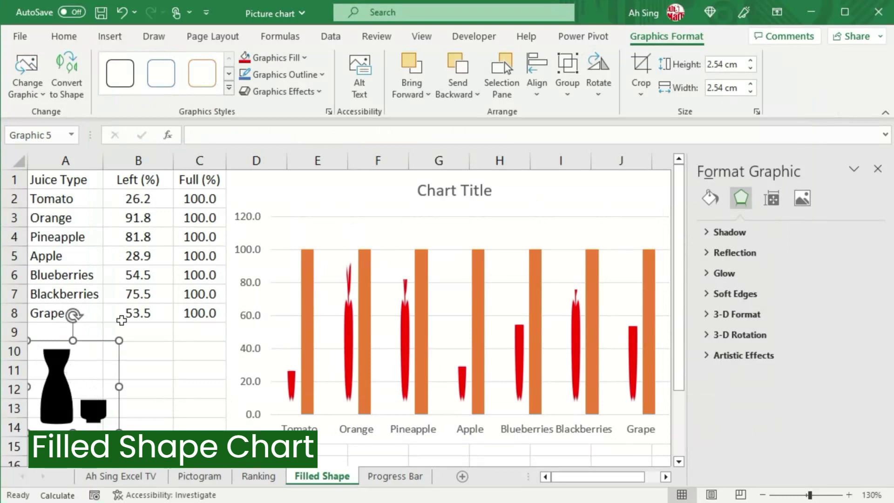
- Convert the icon to a shape, delete the small cup, and fill the bottle red
{"action": "left_click", "coordinate": [67, 72]}
{"action": "left_click", "coordinate": [112, 390]}
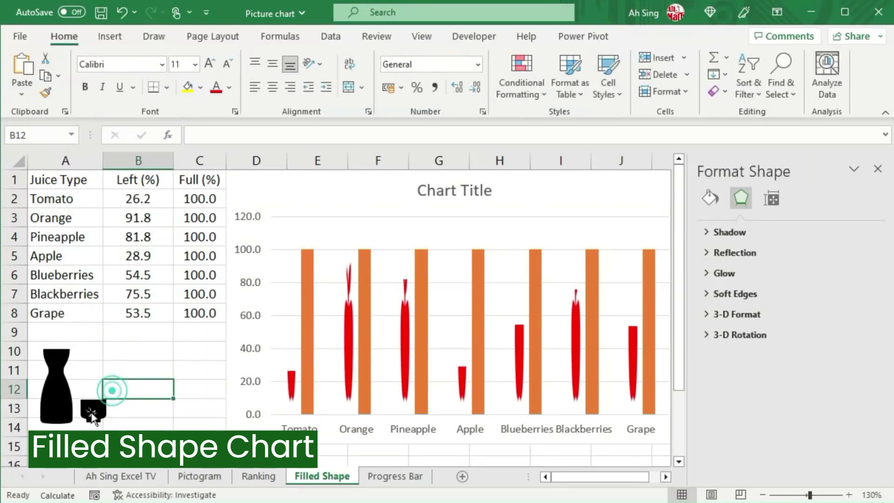
{"action": "left_click", "coordinate": [92, 415]}
{"action": "key", "text": "Delete"}
{"action": "left_click", "coordinate": [70, 383]}
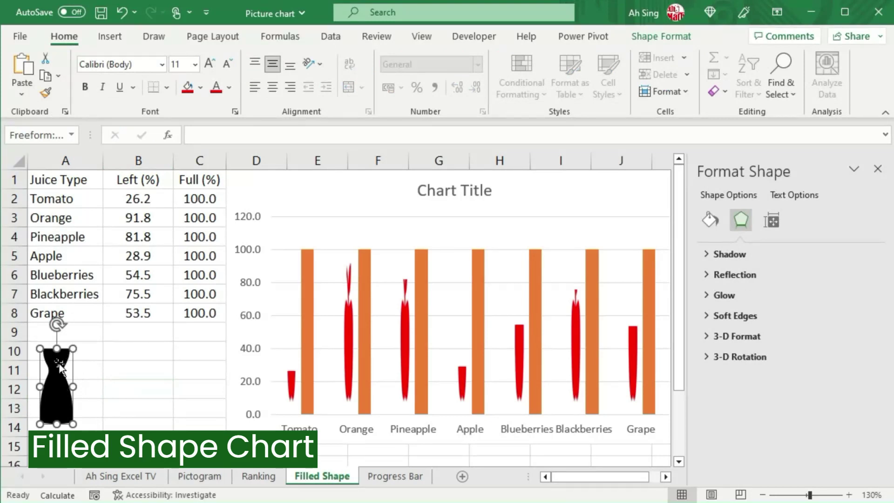
{"action": "left_click", "coordinate": [186, 89]}
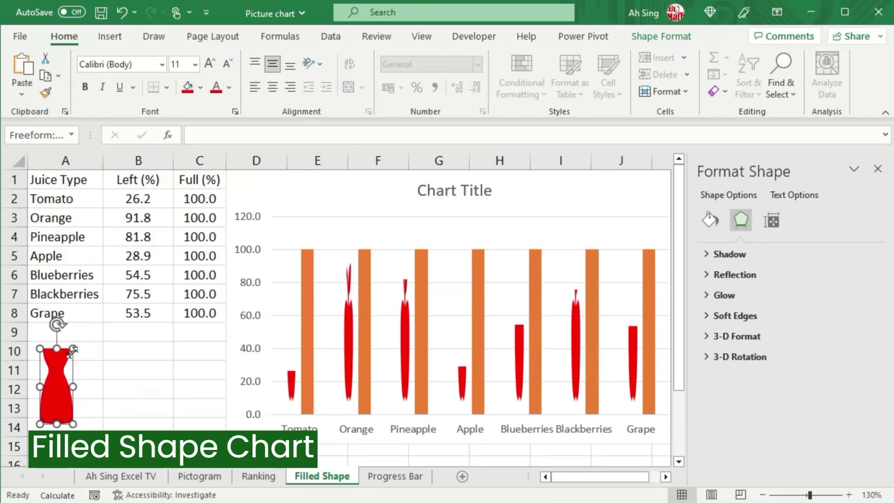
- Give the bottle a dark outline 1 pt thick
{"action": "left_click", "coordinate": [663, 41]}
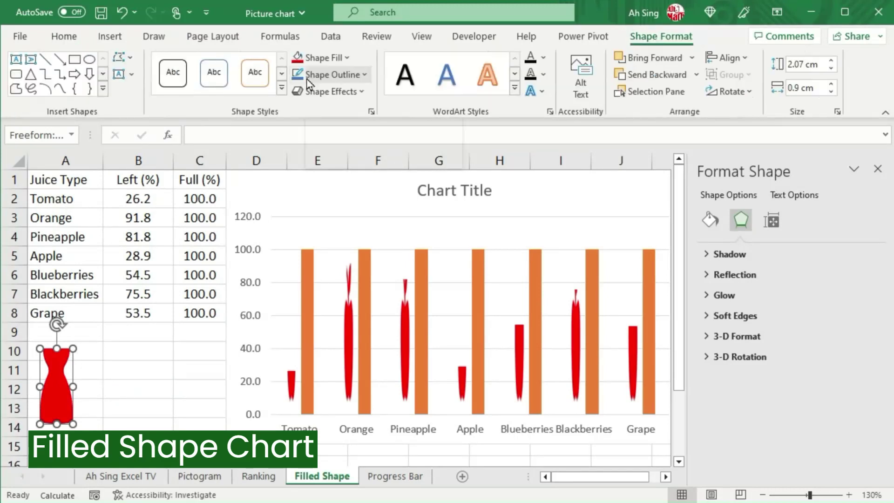
{"action": "left_click", "coordinate": [336, 79]}
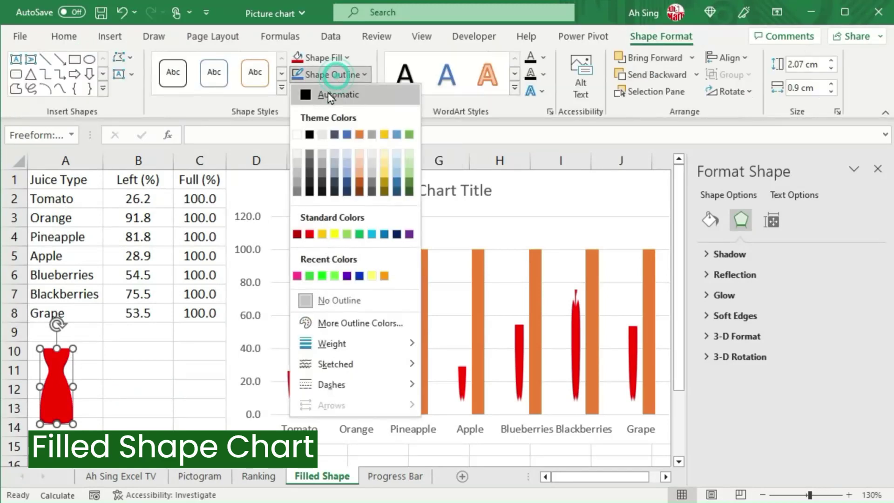
{"action": "left_click", "coordinate": [309, 133]}
{"action": "left_click", "coordinate": [333, 74]}
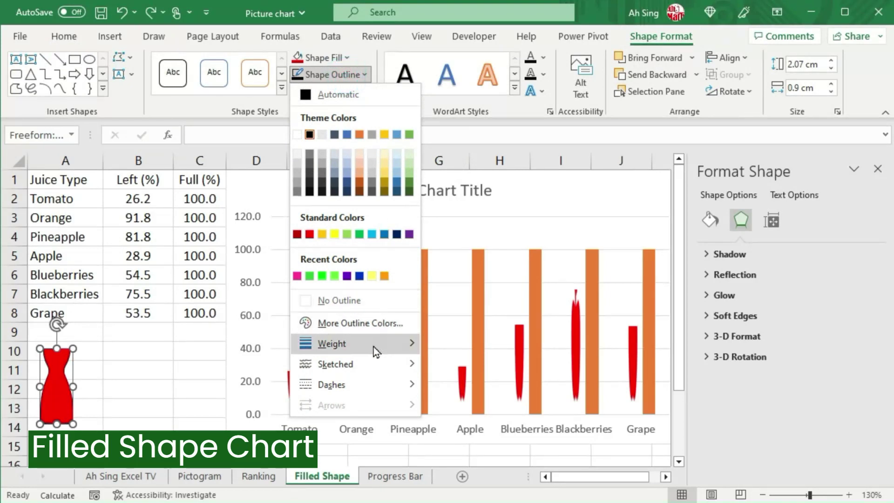
{"action": "mouse_move", "coordinate": [373, 347]}
{"action": "left_click", "coordinate": [458, 366]}
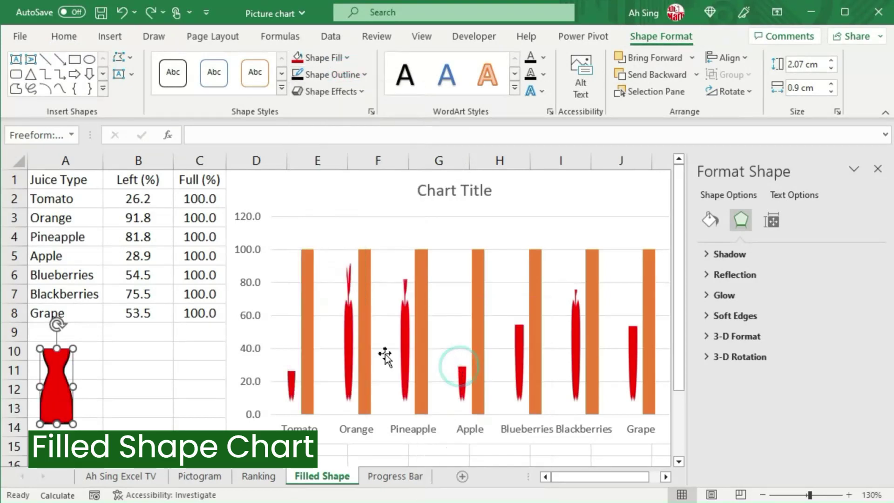
- Paste the red bottle shape into the Tomato bar of the Left (%) series
{"action": "left_click", "coordinate": [282, 298]}
{"action": "left_click", "coordinate": [294, 389]}
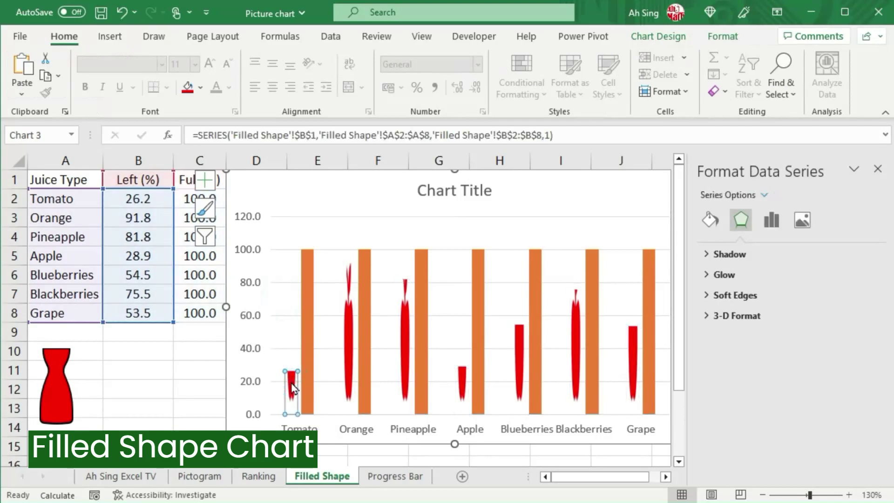
{"action": "left_click", "coordinate": [293, 388]}
{"action": "key", "text": "ctrl+v"}
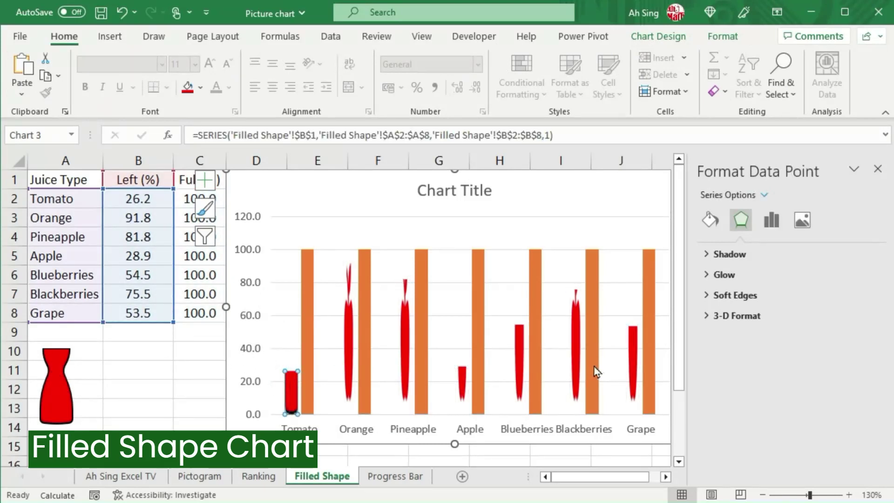
- Recolour the reference vase orange and paste it into the Orange bar
{"action": "left_click", "coordinate": [49, 390]}
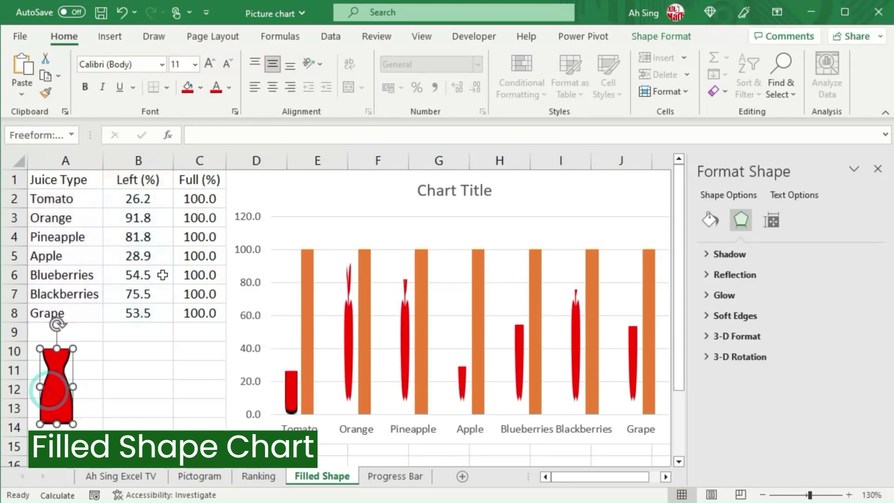
{"action": "left_click", "coordinate": [200, 88]}
{"action": "left_click", "coordinate": [275, 290]}
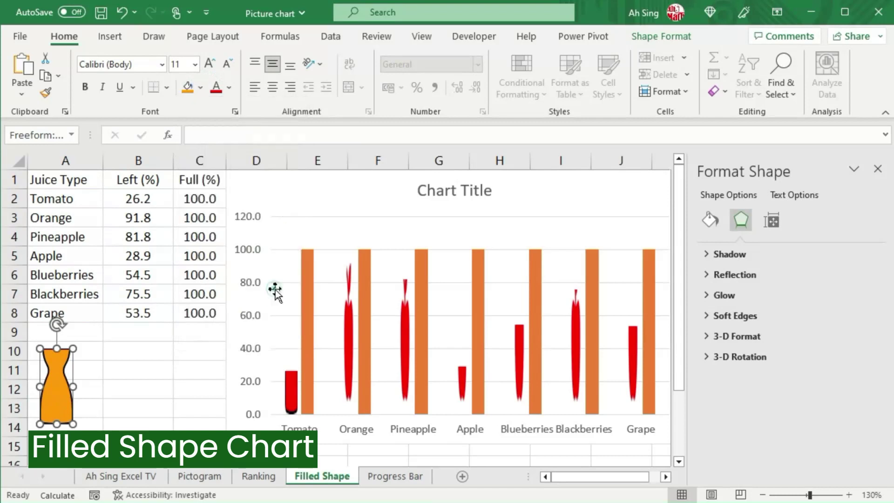
{"action": "left_click", "coordinate": [345, 339]}
{"action": "left_click", "coordinate": [345, 339]}
{"action": "left_click", "coordinate": [345, 339]}
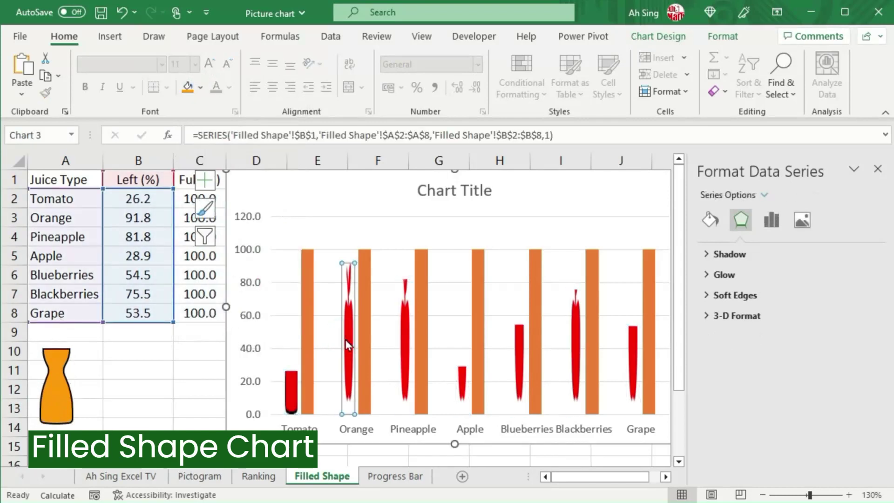
{"action": "key", "text": "ctrl+v"}
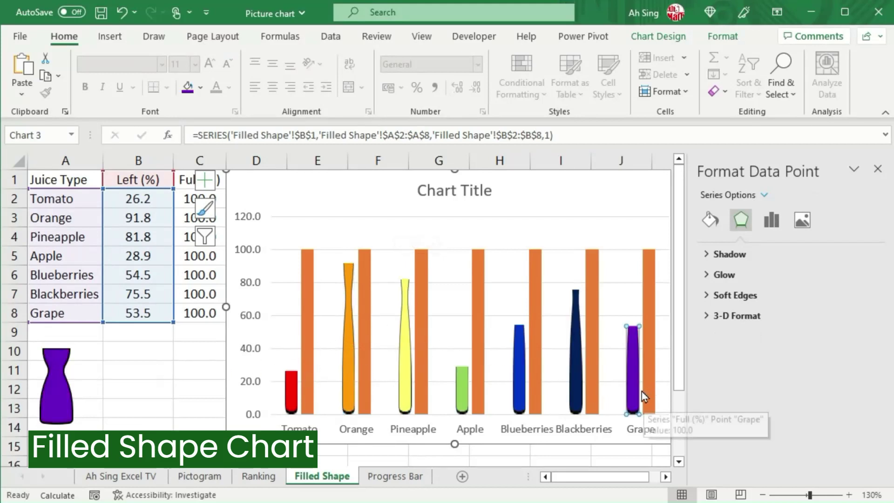
{"action": "left_click", "coordinate": [50, 373]}
- Fill the reference vase white and paste it into the Full (%) bars
{"action": "left_click", "coordinate": [202, 91]}
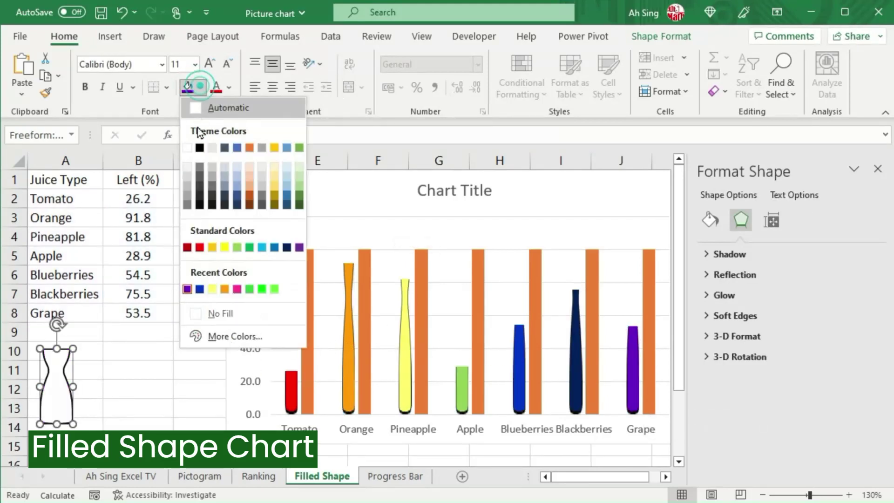
{"action": "left_click", "coordinate": [192, 145]}
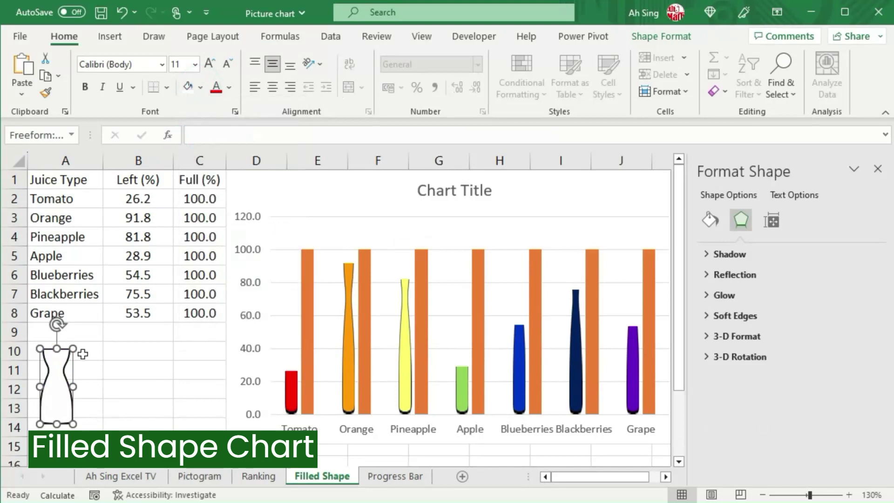
{"action": "left_click", "coordinate": [308, 297]}
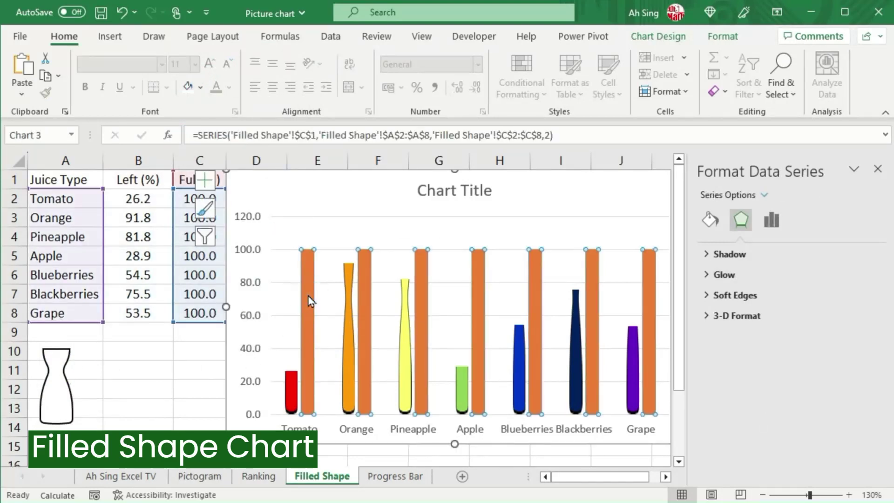
{"action": "key", "text": "ctrl+v"}
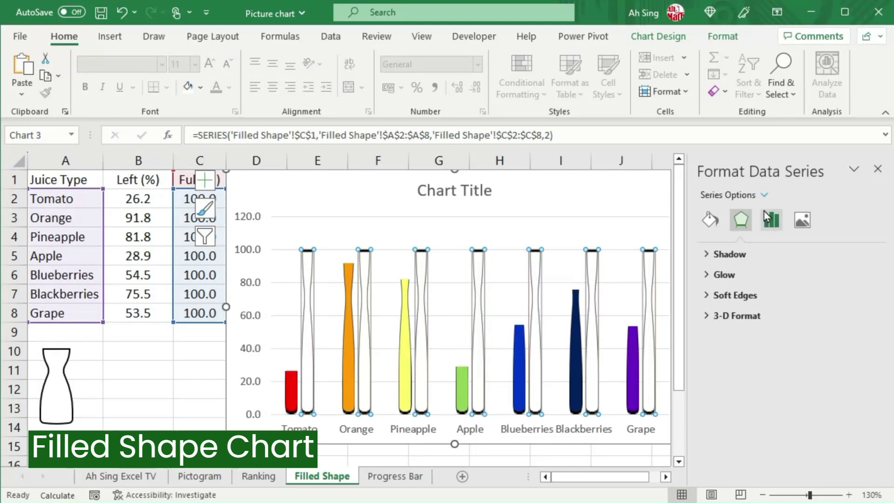
- Set Series Overlap to 100% so the two series overlap completely
{"action": "left_click", "coordinate": [735, 143]}
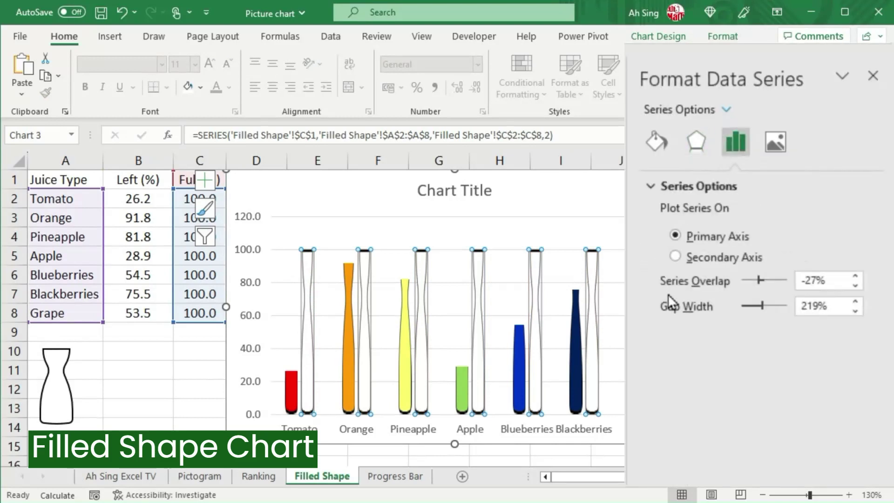
{"action": "left_click_drag", "start_coordinate": [761, 280], "coordinate": [787, 280]}
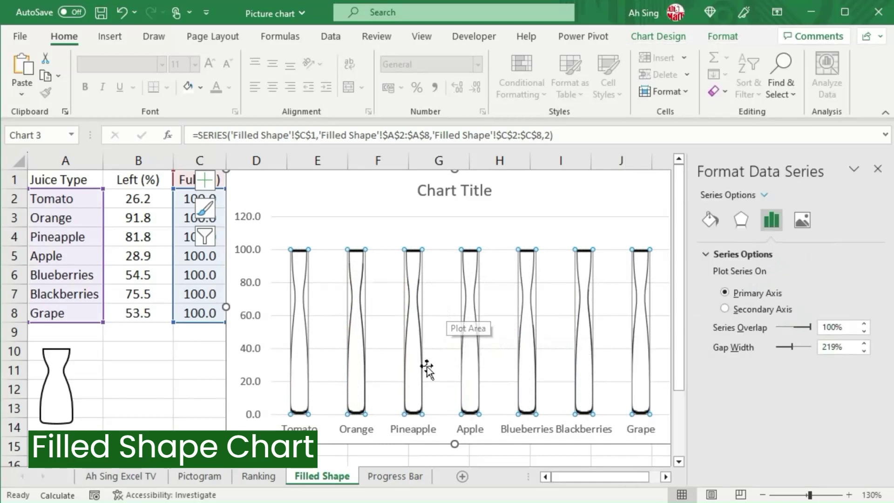
{"action": "right_click", "coordinate": [443, 308]}
- In Select Data, move Left (%) below Full (%) and confirm
{"action": "left_click", "coordinate": [483, 408]}
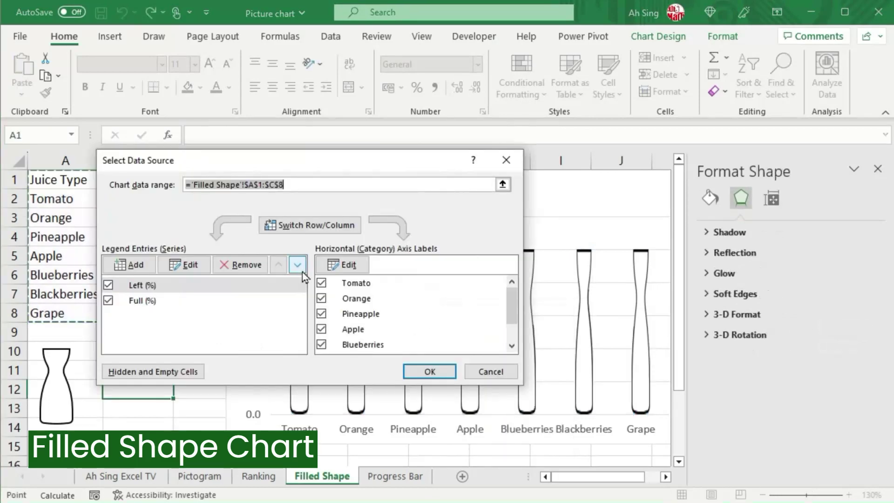
{"action": "left_click", "coordinate": [300, 266]}
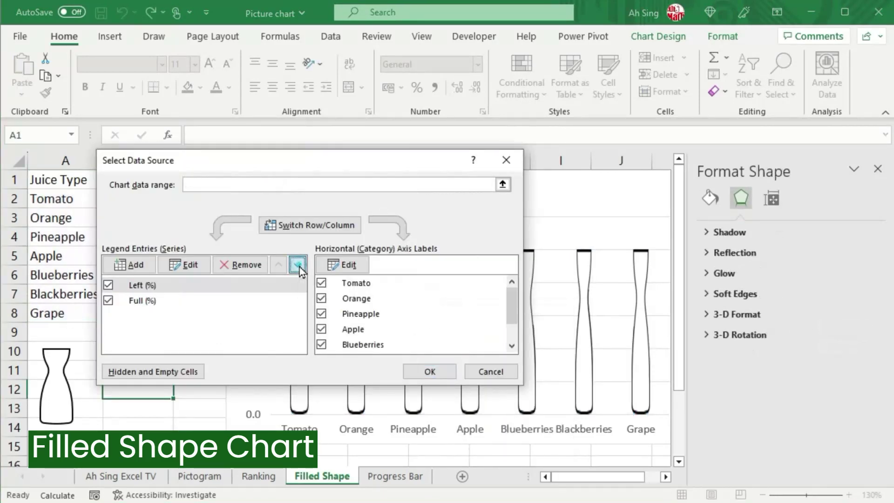
{"action": "left_click", "coordinate": [430, 371]}
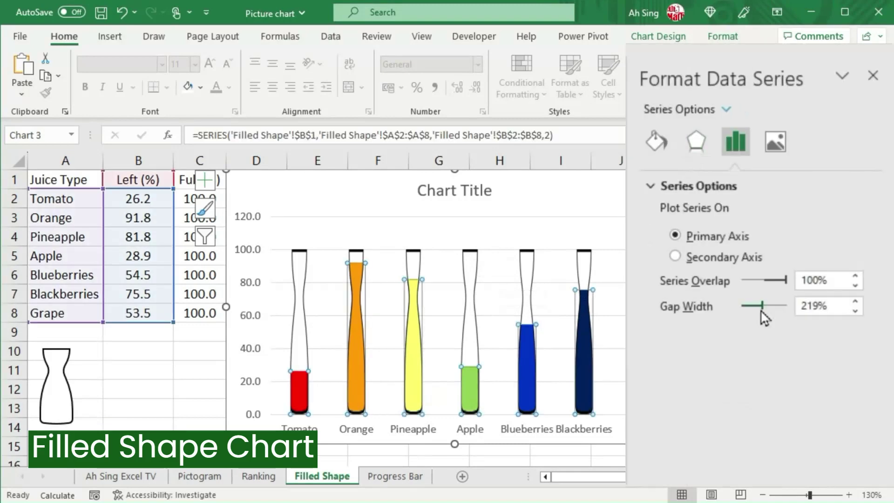
- Set the gap width to 130% and fix the vertical axis bounds at 0 to 100
{"action": "left_click_drag", "start_coordinate": [765, 307], "coordinate": [746, 307]}
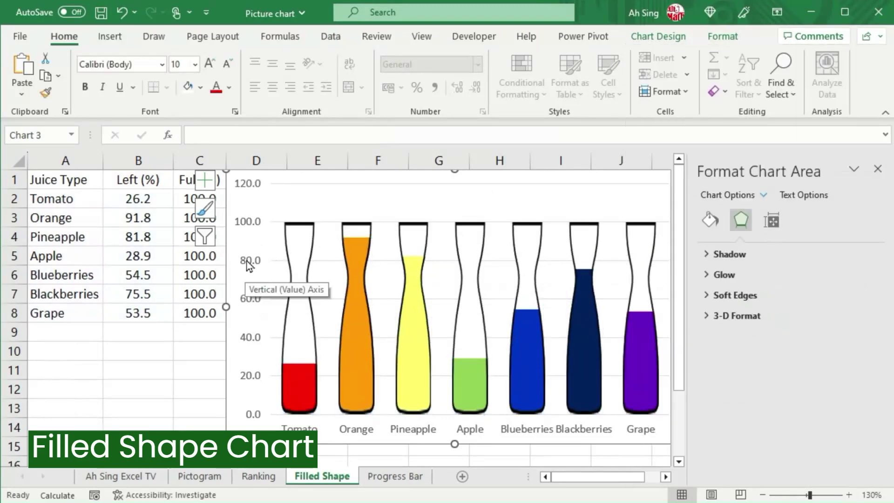
{"action": "left_click", "coordinate": [249, 265]}
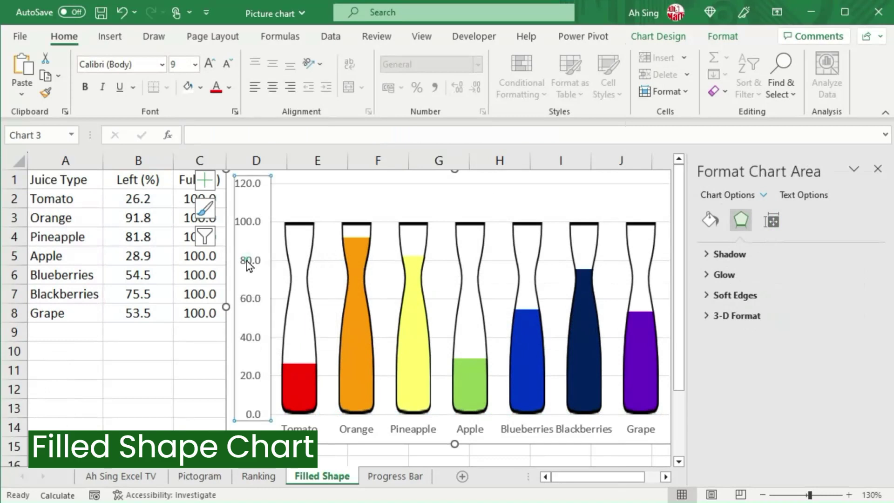
{"action": "left_click", "coordinate": [772, 147]}
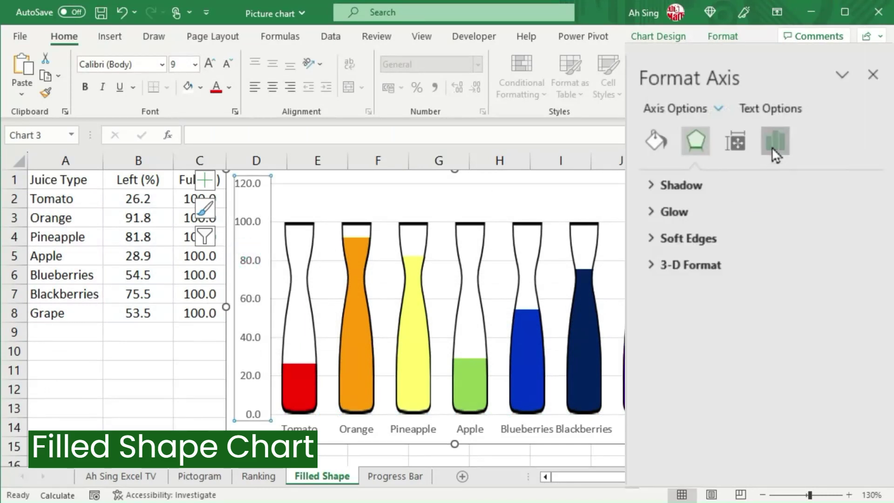
{"action": "left_click", "coordinate": [675, 189]}
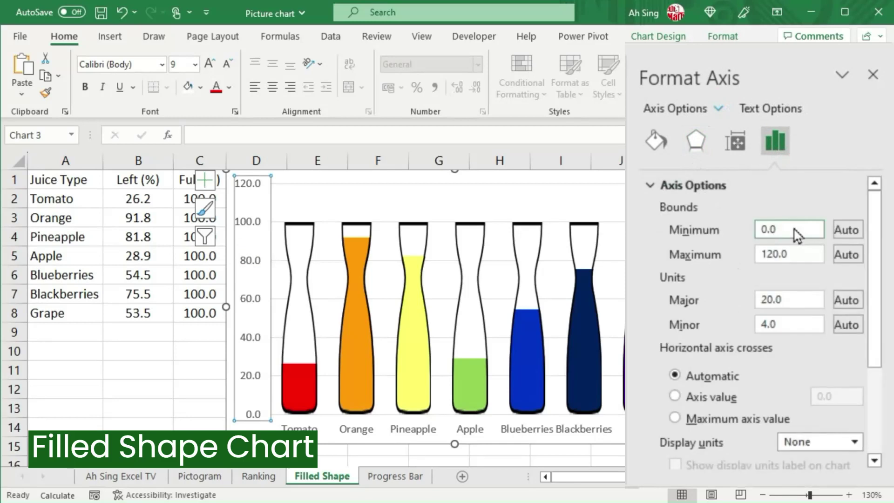
{"action": "left_click", "coordinate": [791, 231]}
{"action": "type", "text": "0"}
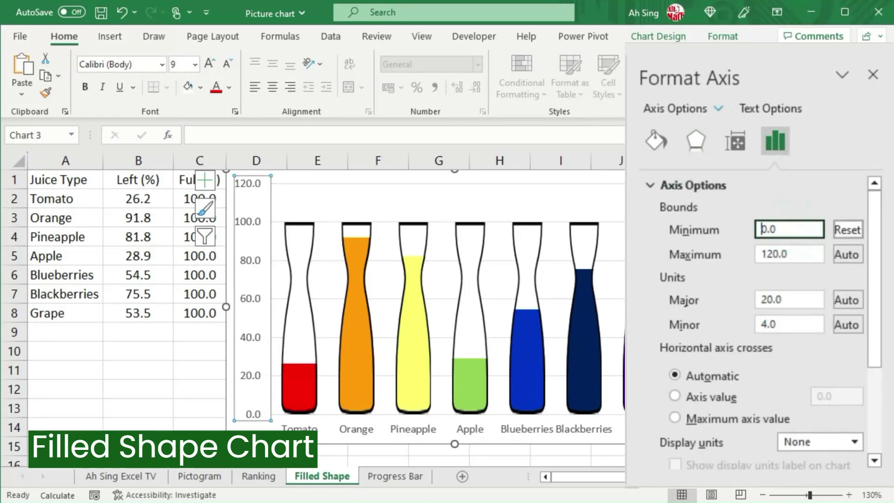
{"action": "key", "text": "Tab"}
{"action": "type", "text": "1"}
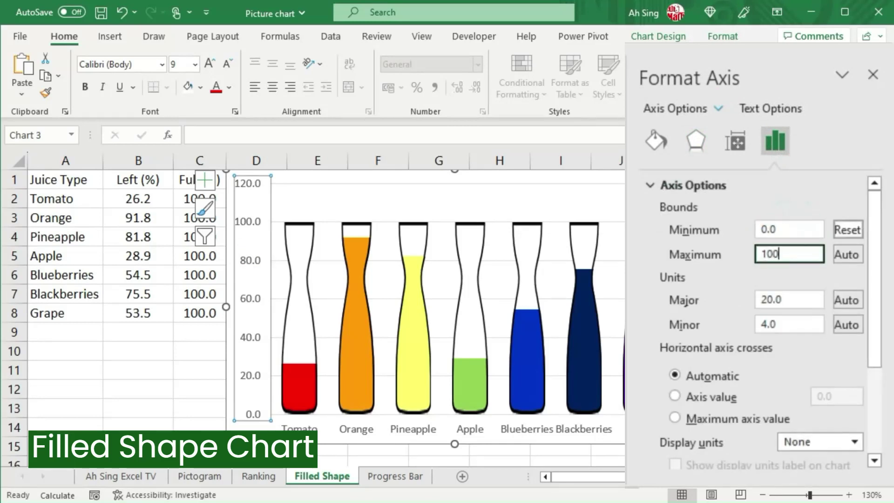
{"action": "key", "text": "Return"}
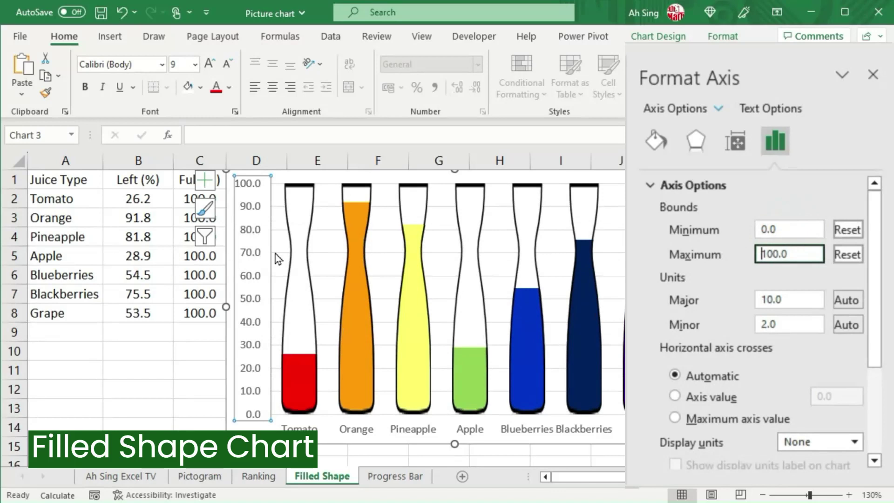
- Open the axis Number settings and select the Decimal places value
{"action": "scroll", "coordinate": [820, 252], "scroll_direction": "down", "scroll_amount": 3}
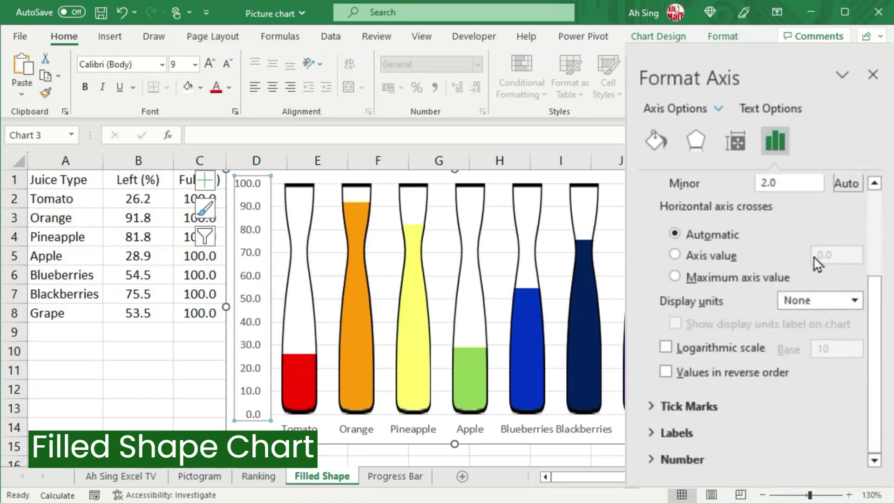
{"action": "left_click", "coordinate": [671, 460]}
{"action": "double_click", "coordinate": [786, 257]}
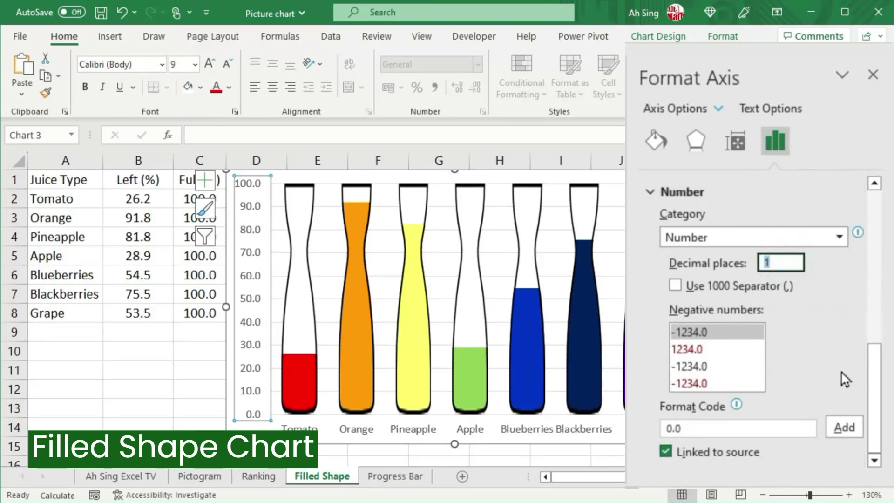
- Apply 0 decimal places, recalculate the juice levels with F9, then open the Progress Bar sheet
{"action": "type", "text": "0"}
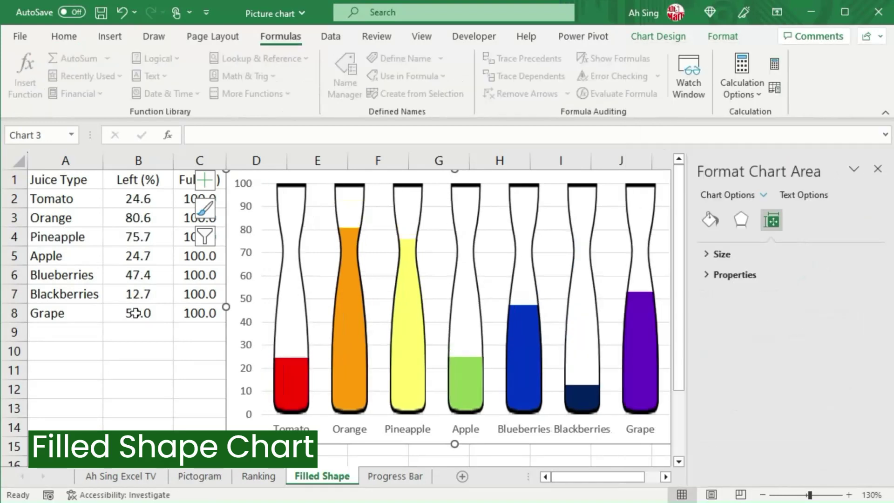
{"action": "key", "text": "F9"}
{"action": "key", "text": "F9"}
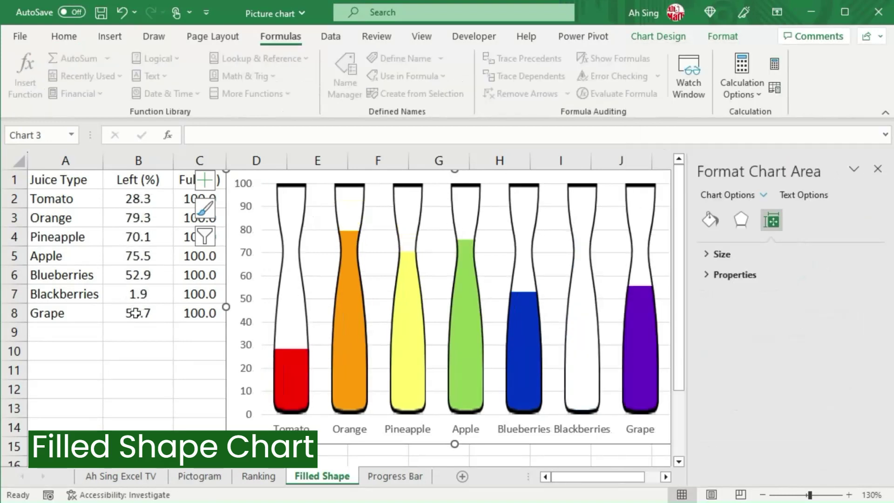
{"action": "key", "text": "F9"}
{"action": "key", "text": "F9"}
{"action": "key", "text": "F9"}
{"action": "key", "text": "F9"}
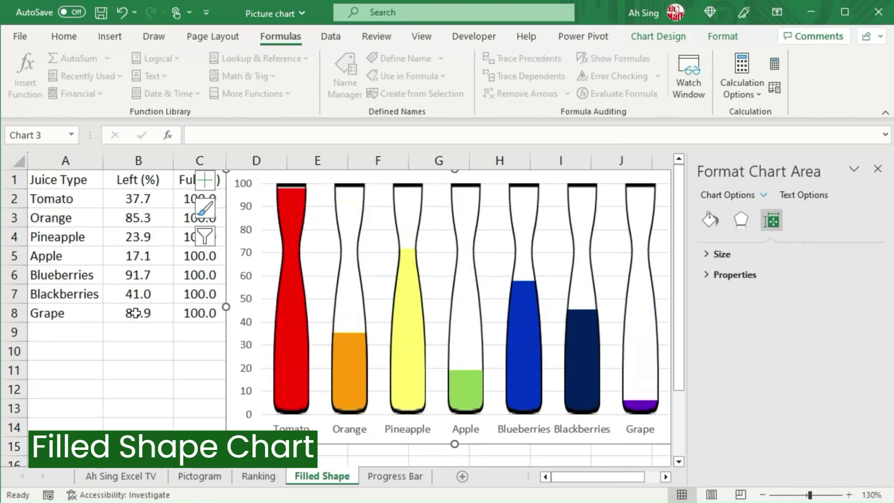
{"action": "key", "text": "F9"}
{"action": "key", "text": "F9"}
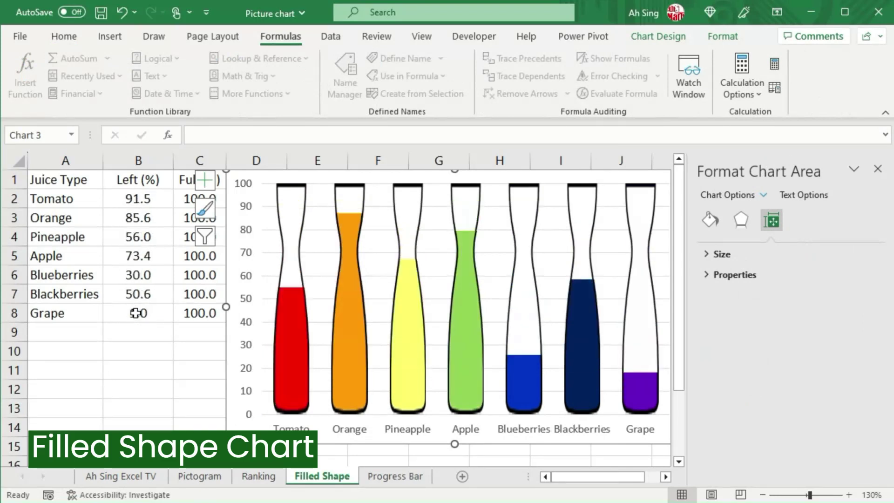
{"action": "left_click", "coordinate": [398, 476]}
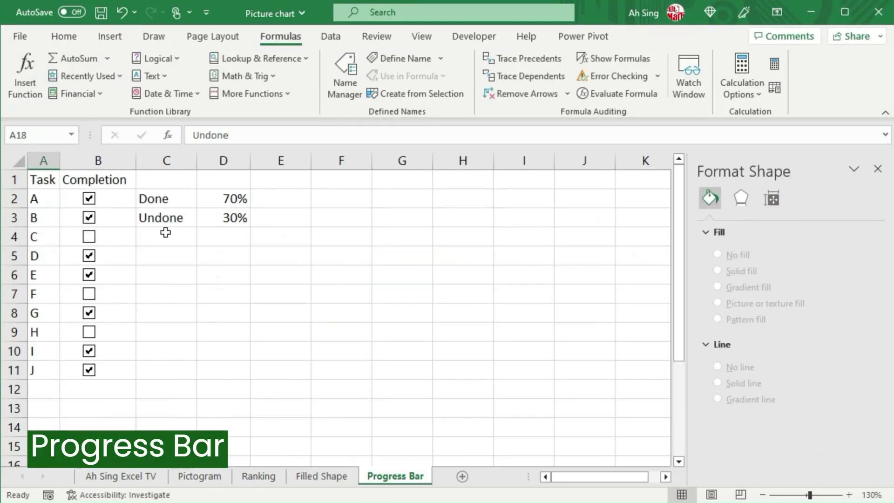
- Relabel C3 as Full and set its D3 value to 100%
{"action": "left_click", "coordinate": [161, 219]}
{"action": "type", "text": "Full"}
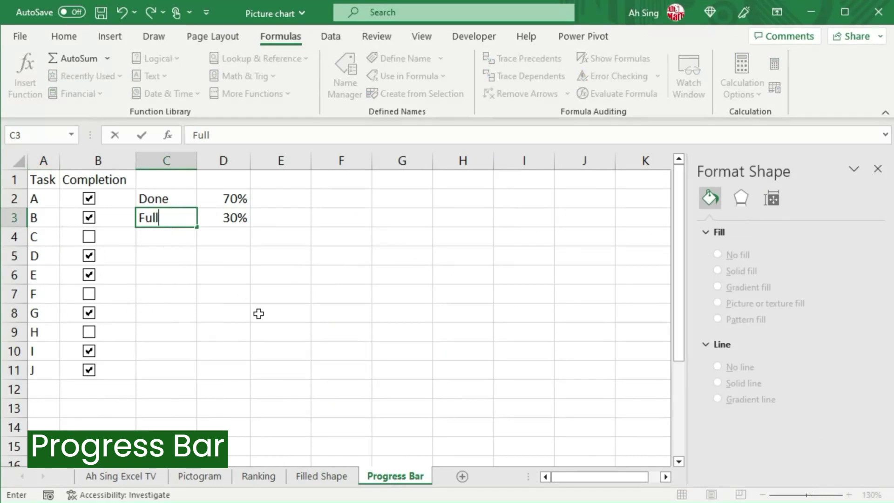
{"action": "key", "text": "Return"}
{"action": "key", "text": "F2"}
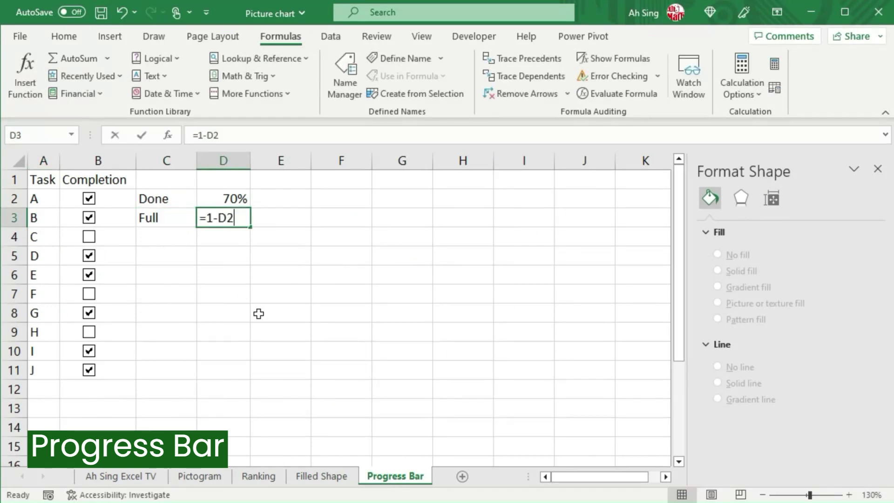
{"action": "key", "text": "BackSpace"}
{"action": "key", "text": "BackSpace"}
{"action": "key", "text": "BackSpace"}
{"action": "key", "text": "BackSpace"}
{"action": "key", "text": "BackSpace"}
{"action": "type", "text": "100%"}
{"action": "key", "text": "Return"}
- Insert a clustered bar chart of the Done and Full figures
{"action": "left_click", "coordinate": [176, 200]}
{"action": "left_click_drag", "start_coordinate": [176, 200], "coordinate": [221, 216]}
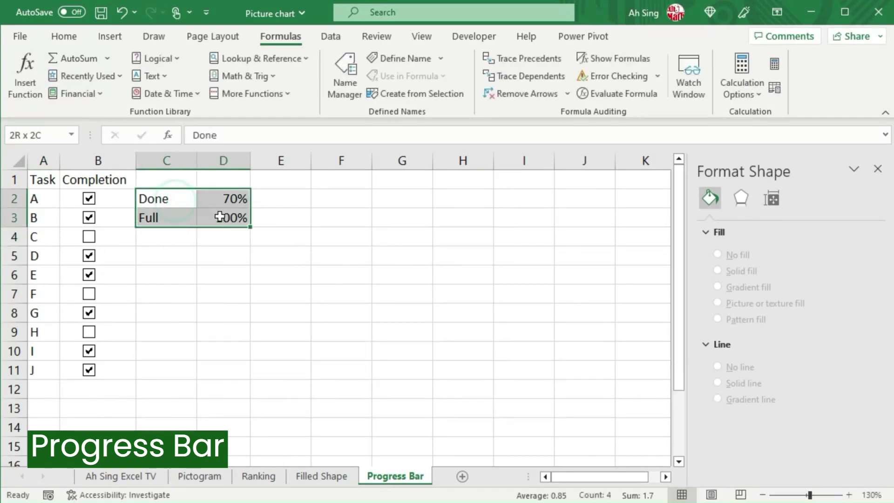
{"action": "left_click", "coordinate": [110, 37]}
{"action": "left_click", "coordinate": [325, 58]}
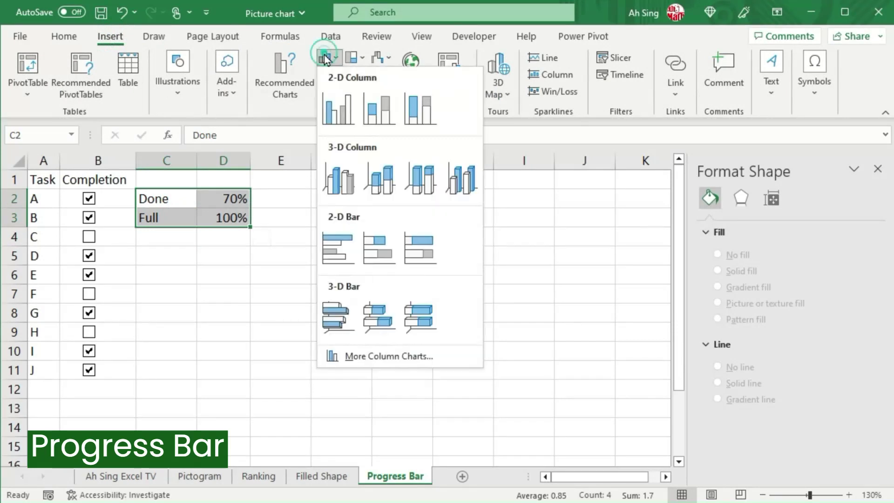
{"action": "left_click", "coordinate": [334, 255]}
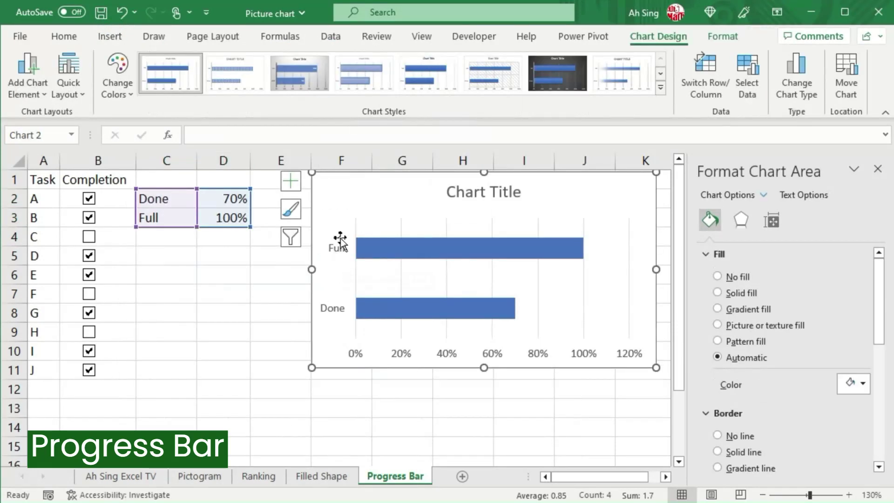
- Switch rows and columns in Select Data so Done and Full become separate series
{"action": "right_click", "coordinate": [440, 274]}
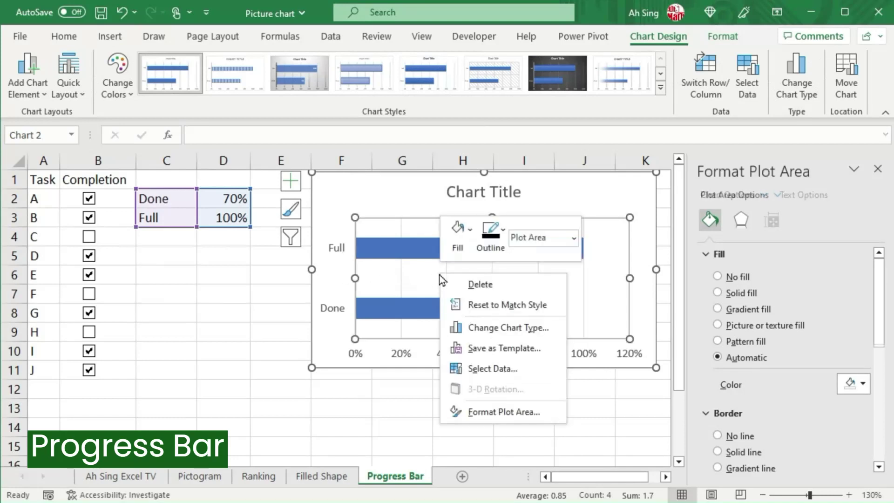
{"action": "left_click", "coordinate": [488, 371]}
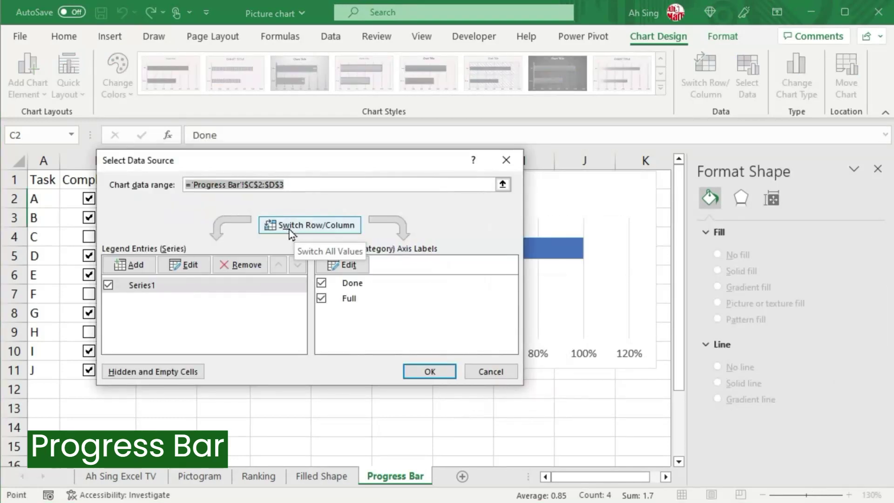
{"action": "left_click", "coordinate": [307, 225]}
{"action": "left_click", "coordinate": [429, 372]}
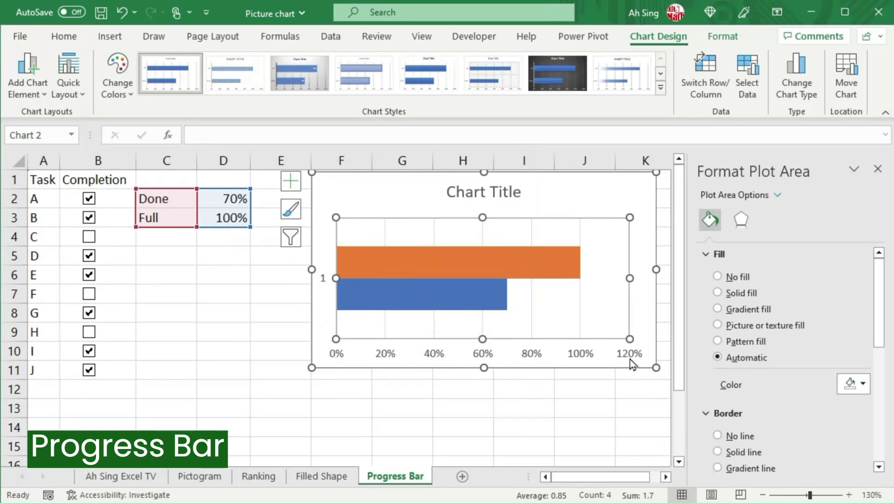
- Set the horizontal axis bounds to 0 and 1.0, and delete the chart title
{"action": "left_click", "coordinate": [581, 357]}
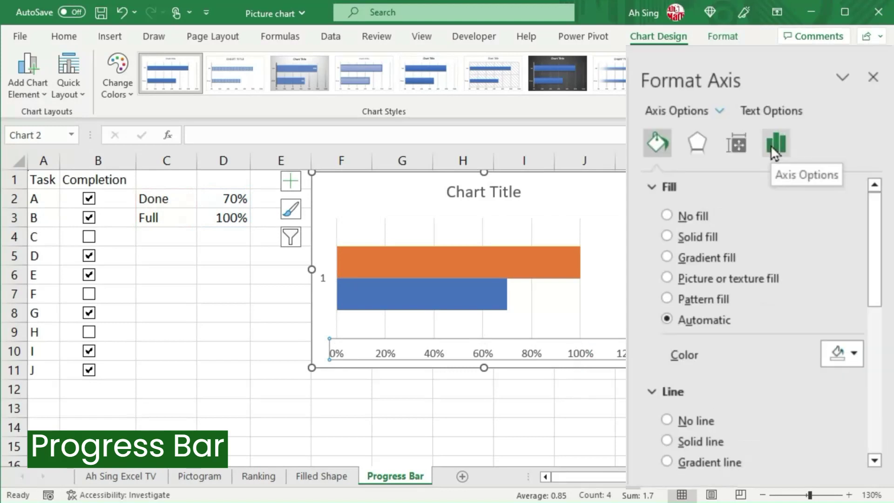
{"action": "left_click", "coordinate": [770, 144]}
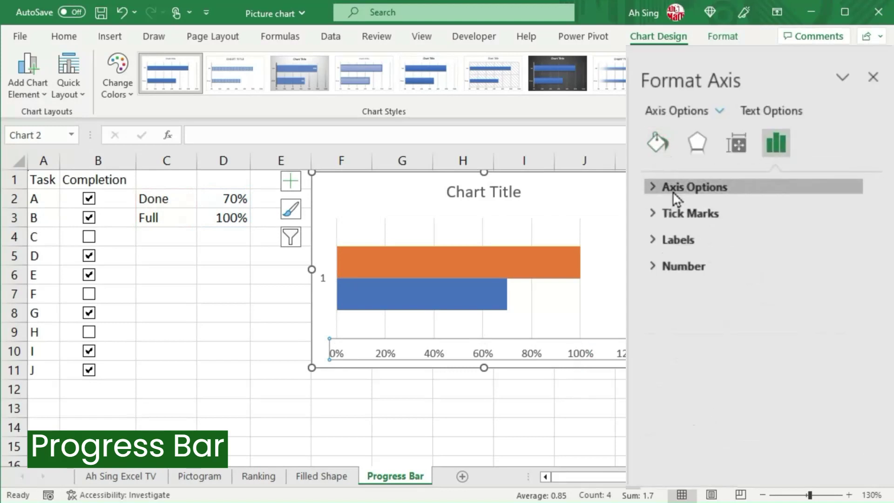
{"action": "left_click", "coordinate": [672, 187]}
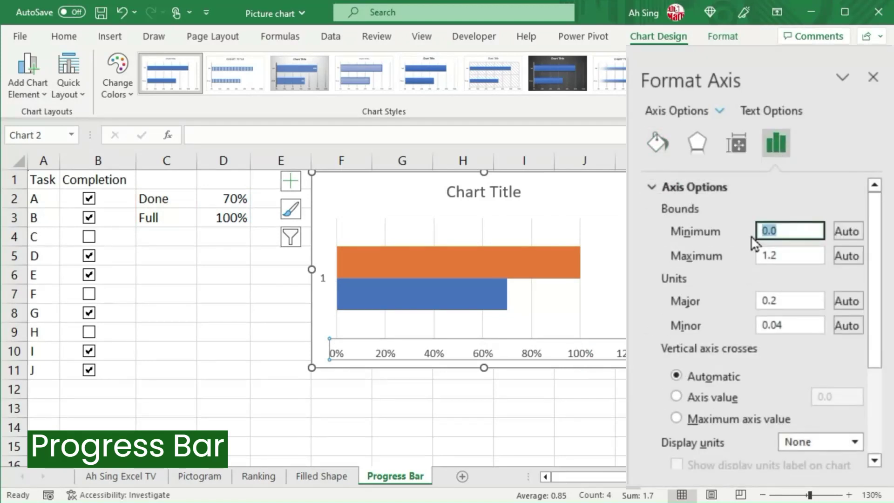
{"action": "type", "text": "0"}
{"action": "left_click", "coordinate": [799, 258]}
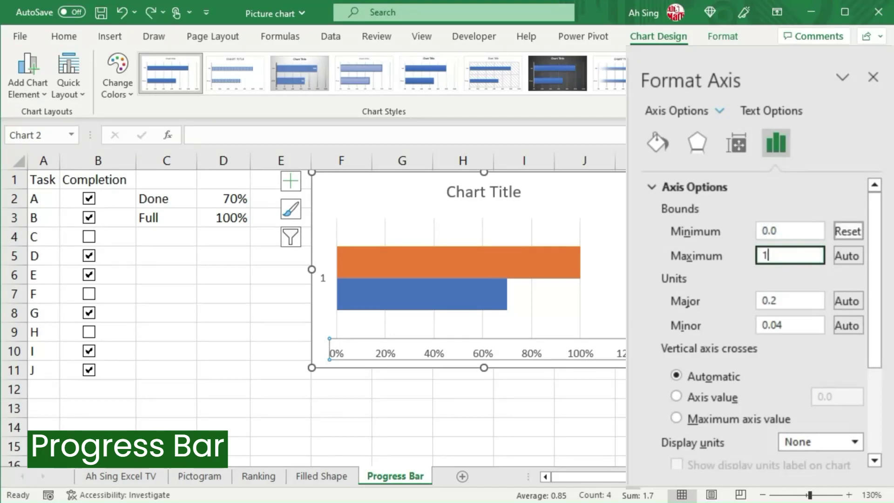
{"action": "key", "text": "Return"}
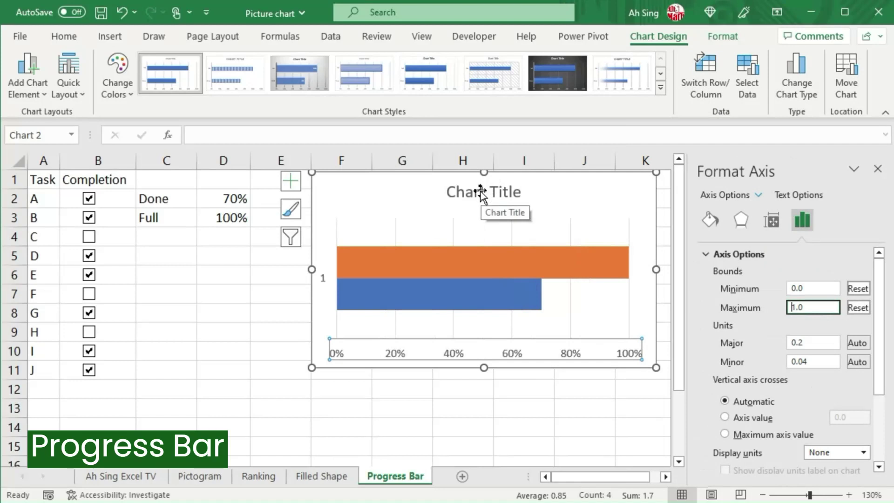
{"action": "left_click", "coordinate": [481, 192]}
{"action": "key", "text": "Delete"}
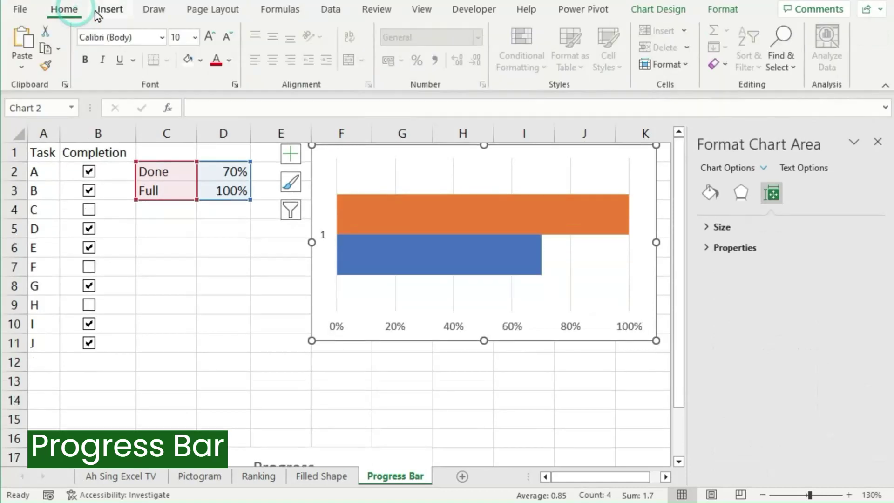
- Draw a rectangle over cells B6 to D6
{"action": "left_click", "coordinate": [112, 11]}
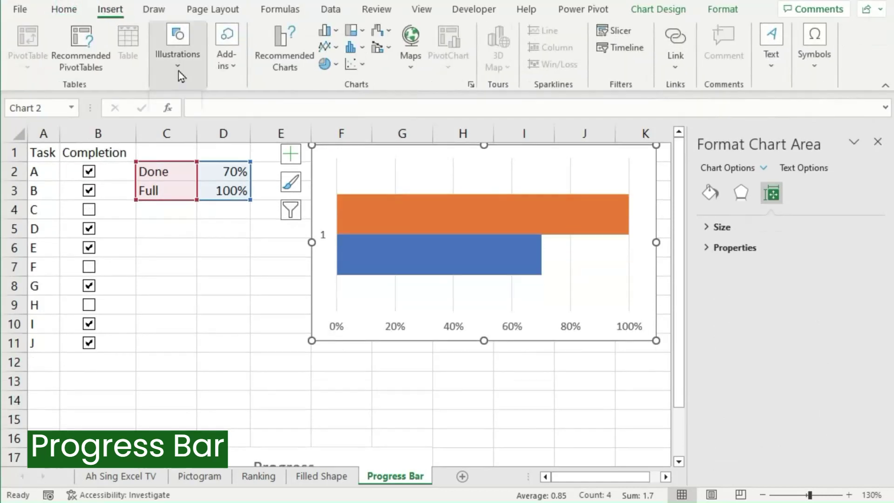
{"action": "left_click", "coordinate": [177, 71]}
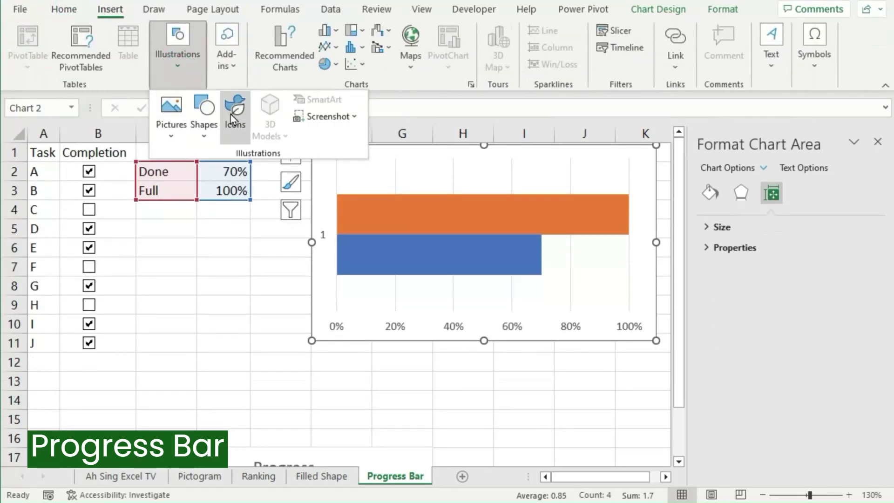
{"action": "left_click", "coordinate": [203, 136]}
{"action": "left_click", "coordinate": [253, 178]}
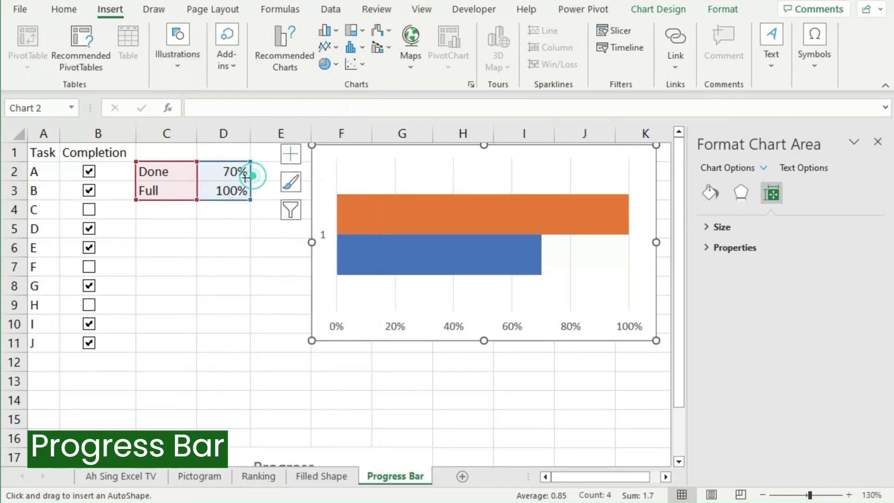
{"action": "mouse_move", "coordinate": [124, 238]}
{"action": "left_mouse_down"}
{"action": "mouse_move", "coordinate": [200, 287]}
{"action": "mouse_move", "coordinate": [256, 271]}
{"action": "left_mouse_up"}
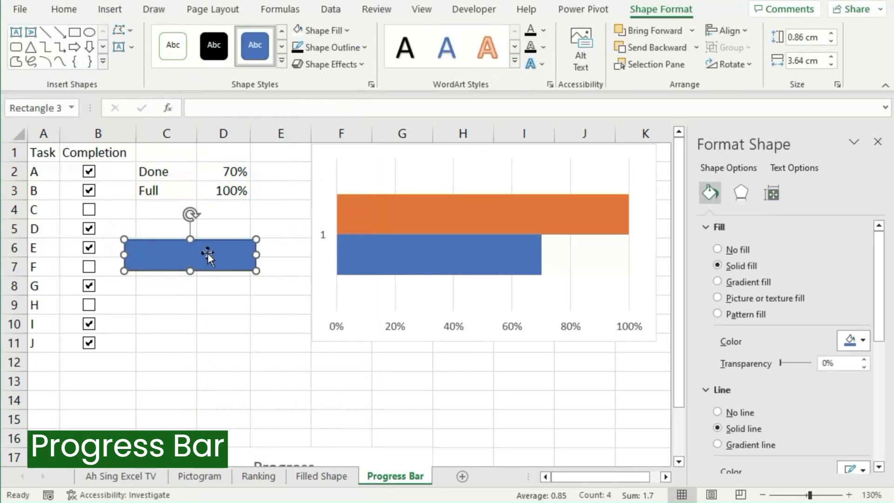
- Fill the rectangle white with a black 1 pt outline
{"action": "left_click", "coordinate": [321, 31]}
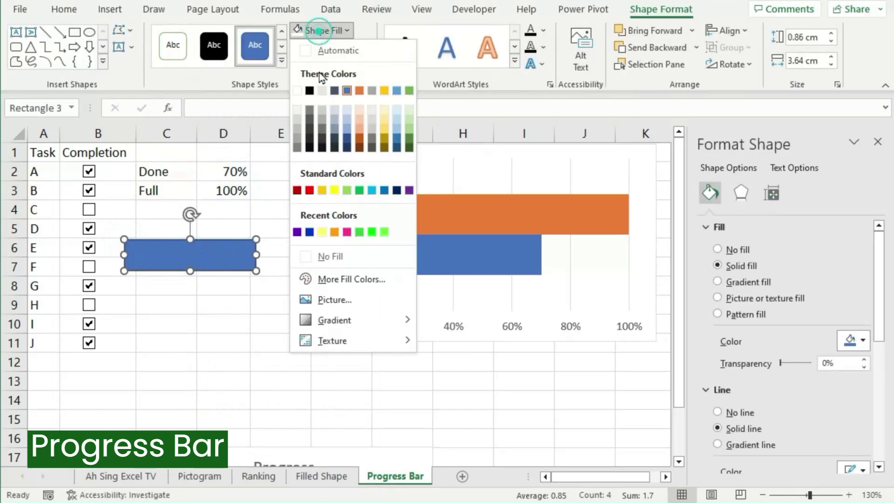
{"action": "left_click", "coordinate": [297, 90]}
{"action": "left_click", "coordinate": [321, 49]}
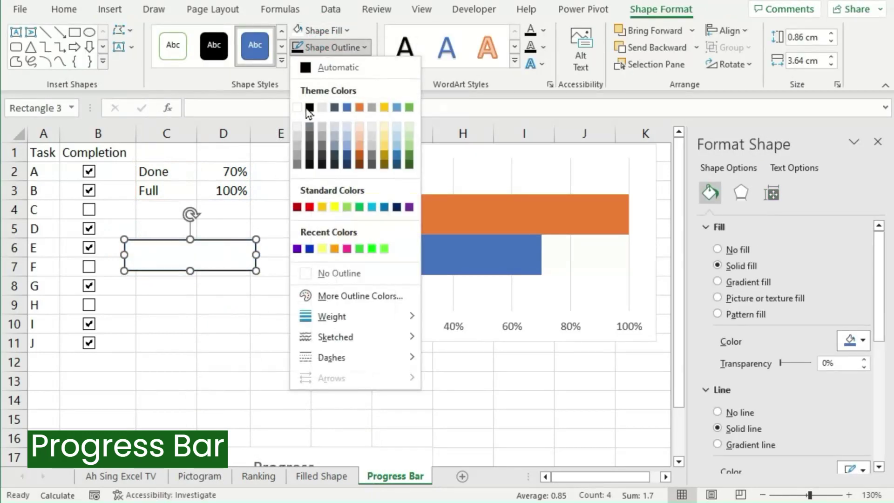
{"action": "left_click", "coordinate": [307, 108]}
{"action": "left_click", "coordinate": [327, 50]}
{"action": "mouse_move", "coordinate": [325, 320]}
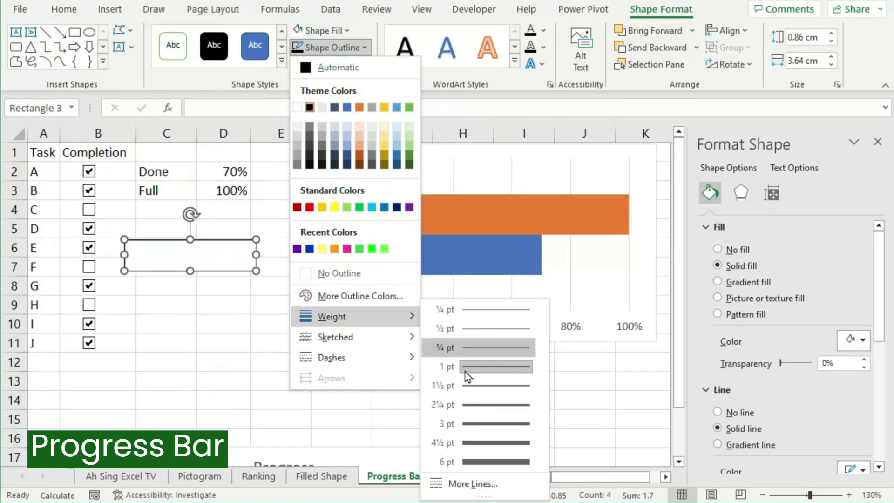
{"action": "left_click", "coordinate": [470, 368]}
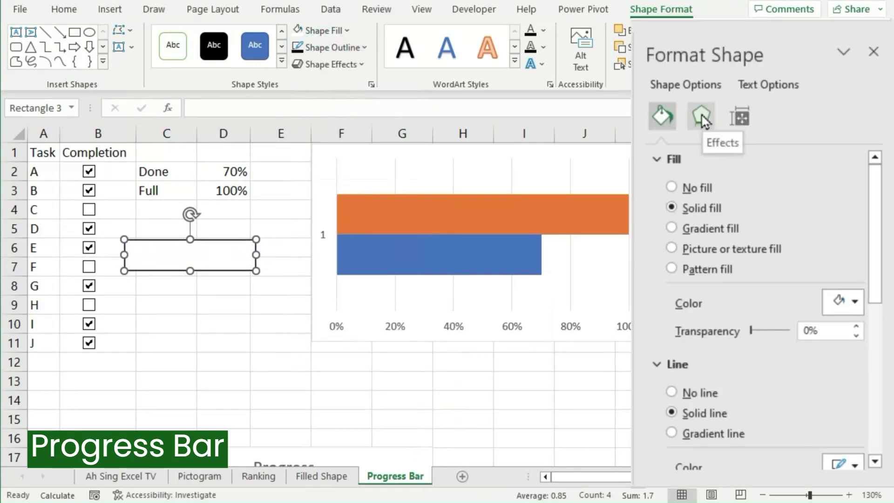
- Apply a Soft Round top bevel to the rectangle
{"action": "left_click", "coordinate": [702, 115]}
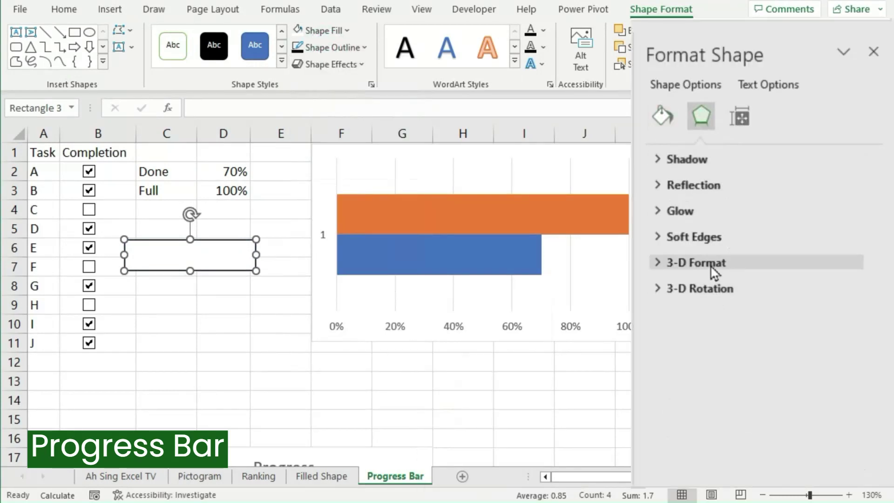
{"action": "left_click", "coordinate": [711, 267]}
{"action": "left_click", "coordinate": [701, 226]}
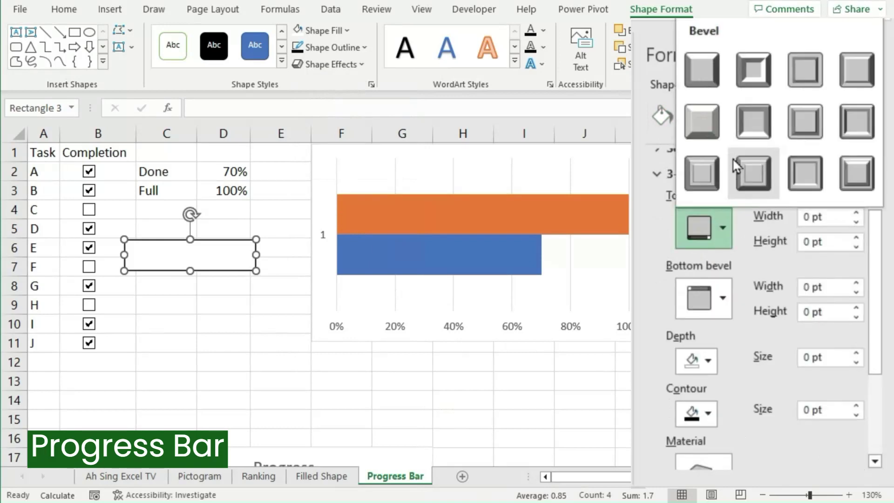
{"action": "left_click", "coordinate": [754, 121]}
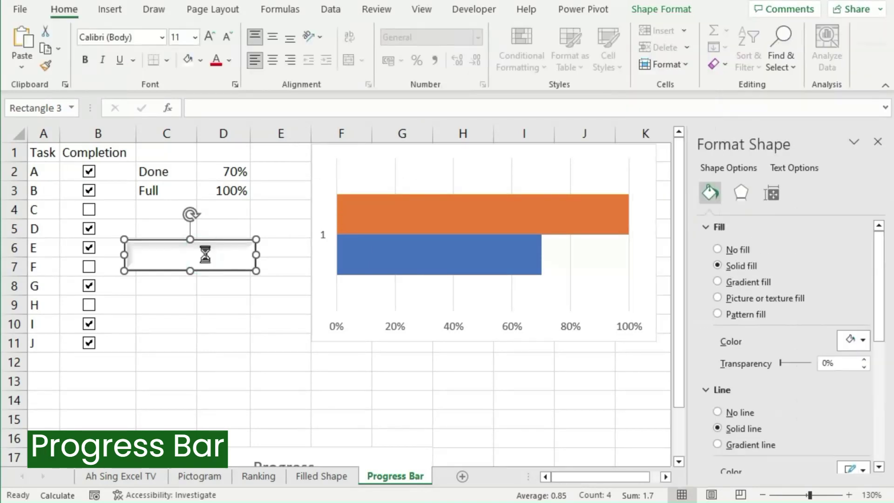
{"action": "left_click", "coordinate": [401, 213]}
- Paste the white bevelled rectangle as the Full bar's fill
{"action": "left_click", "coordinate": [401, 214]}
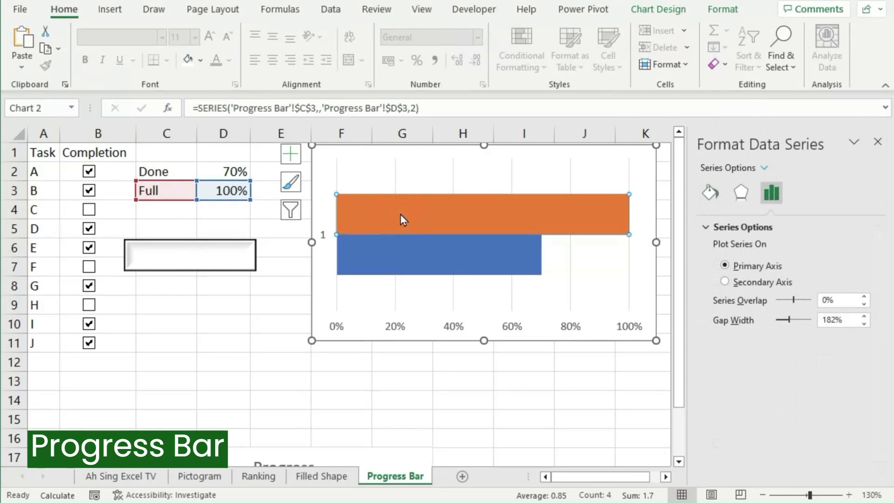
{"action": "key", "text": "ctrl+v"}
{"action": "left_click", "coordinate": [197, 260]}
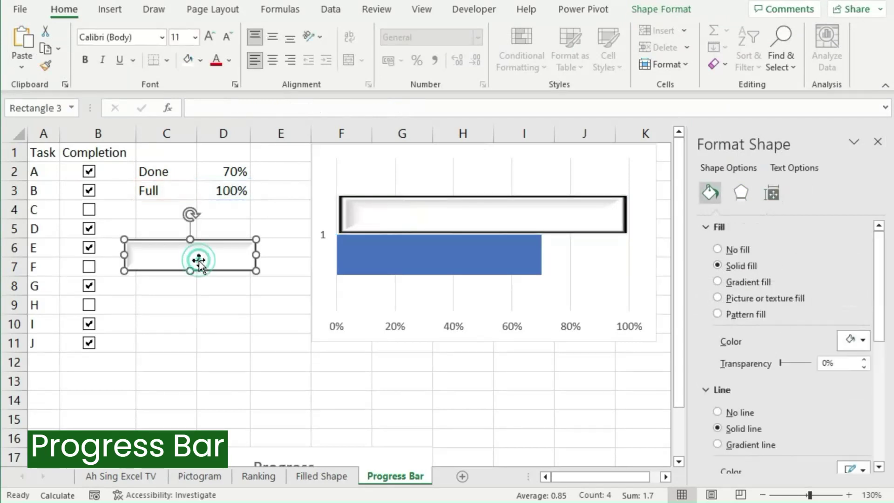
{"action": "left_click", "coordinate": [198, 260]}
- Make the rectangle green with no outline and a 13 pt by 6 pt top bevel
{"action": "left_click", "coordinate": [326, 30]}
{"action": "left_click", "coordinate": [360, 231]}
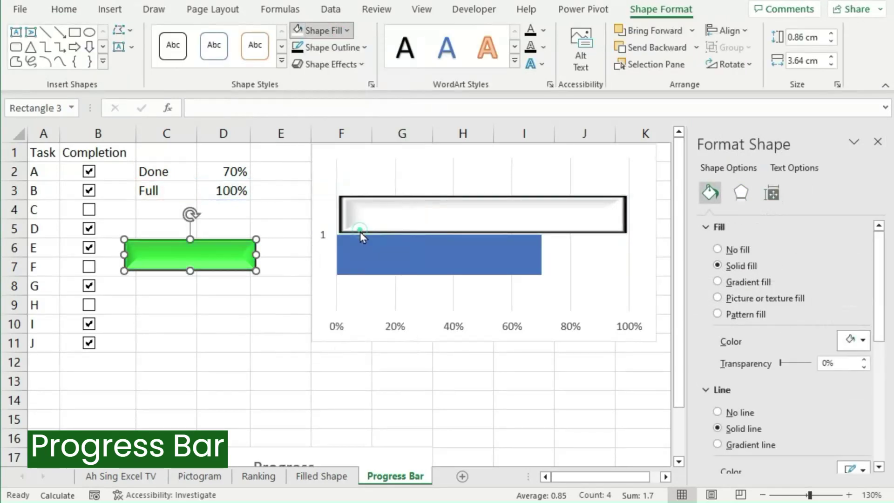
{"action": "left_click", "coordinate": [345, 48]}
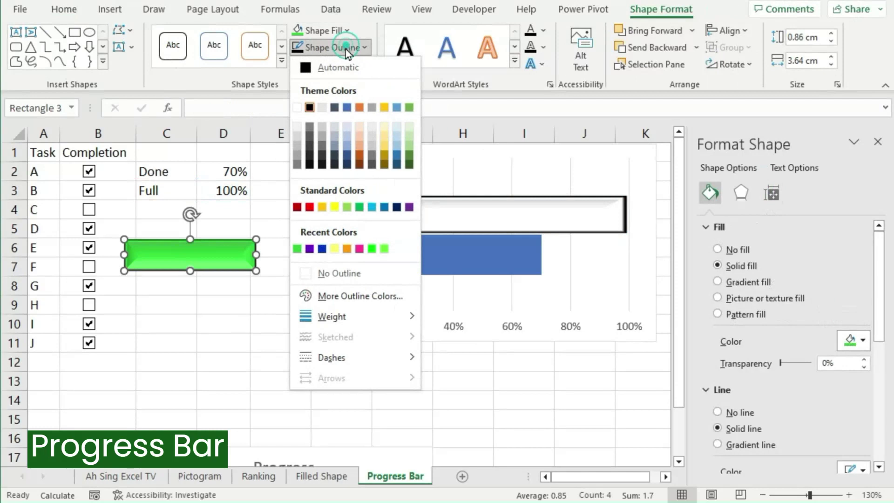
{"action": "left_click", "coordinate": [340, 274]}
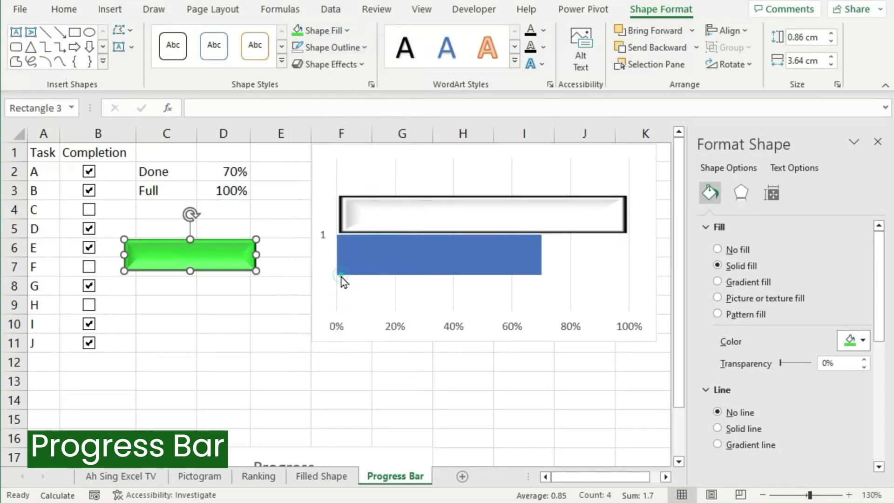
{"action": "left_click", "coordinate": [700, 114]}
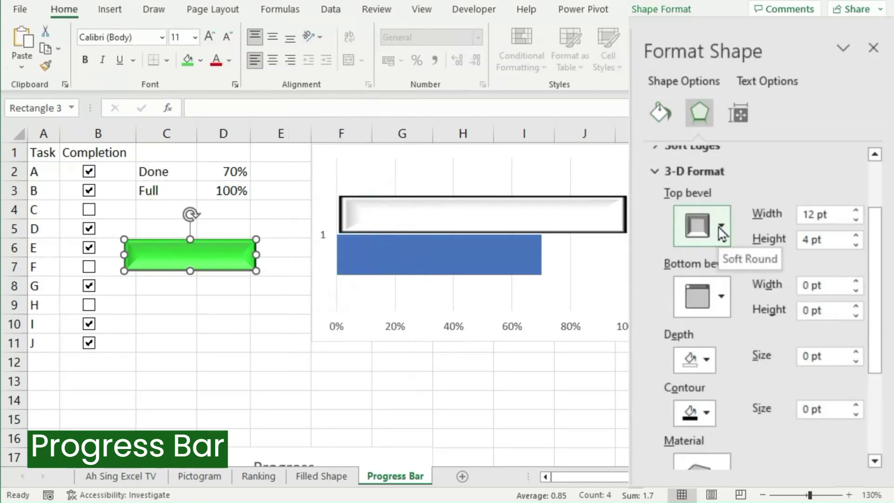
{"action": "left_click", "coordinate": [721, 228]}
{"action": "left_click", "coordinate": [855, 68]}
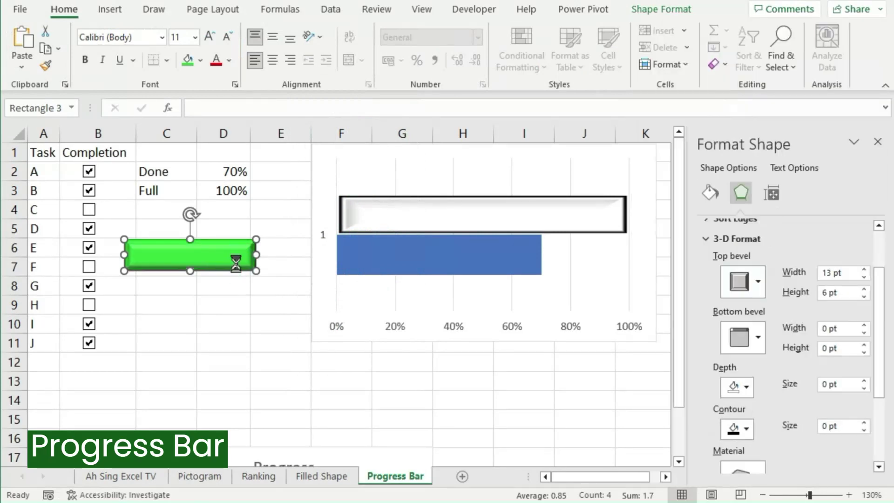
- Paste the green shape into the Done bar and set Series Overlap to 100%
{"action": "left_click", "coordinate": [408, 264]}
{"action": "key", "text": "ctrl+v"}
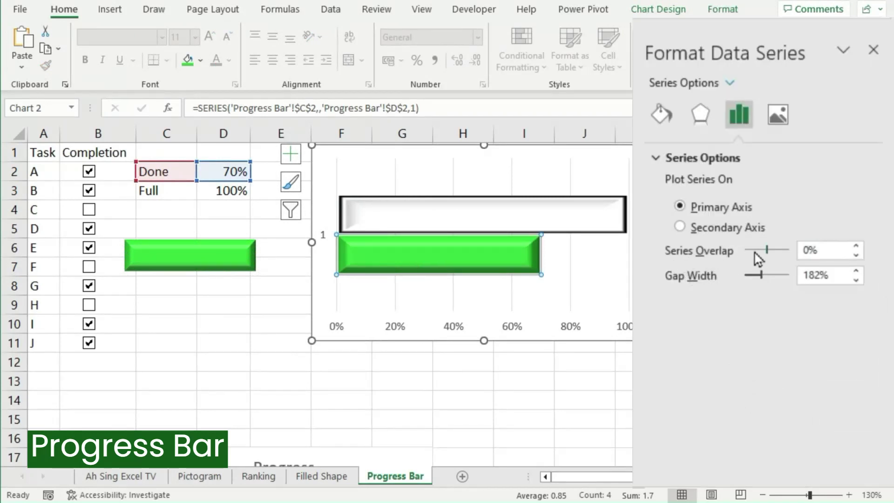
{"action": "left_click_drag", "start_coordinate": [768, 250], "coordinate": [788, 250]}
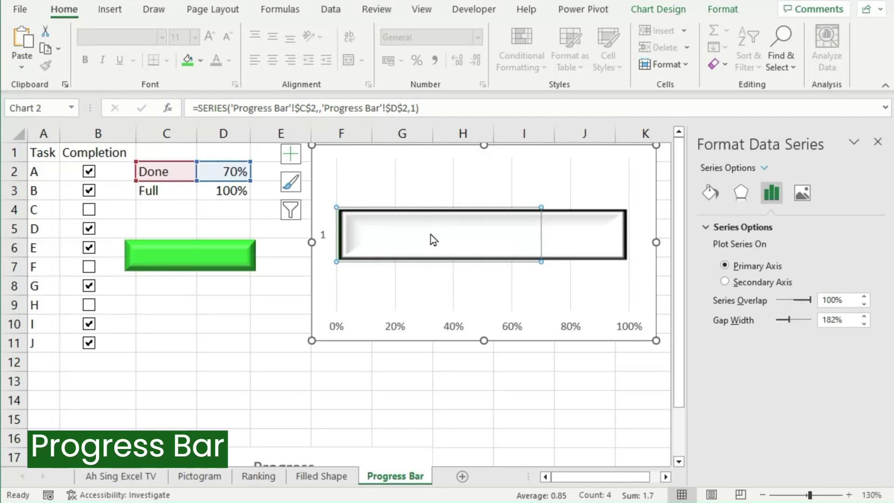
- In Select Data, move Done below Full so the green bar shows inside the track
{"action": "right_click", "coordinate": [431, 235]}
{"action": "left_click", "coordinate": [473, 307]}
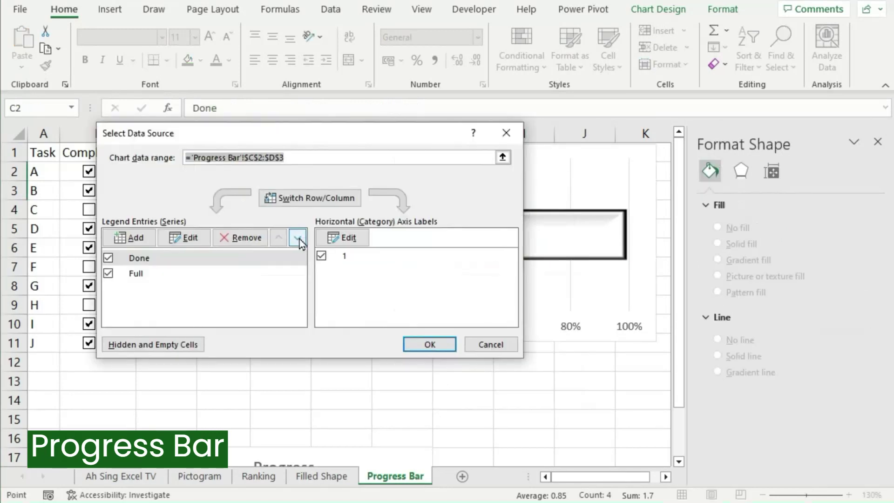
{"action": "left_click", "coordinate": [298, 238]}
{"action": "left_click", "coordinate": [416, 345]}
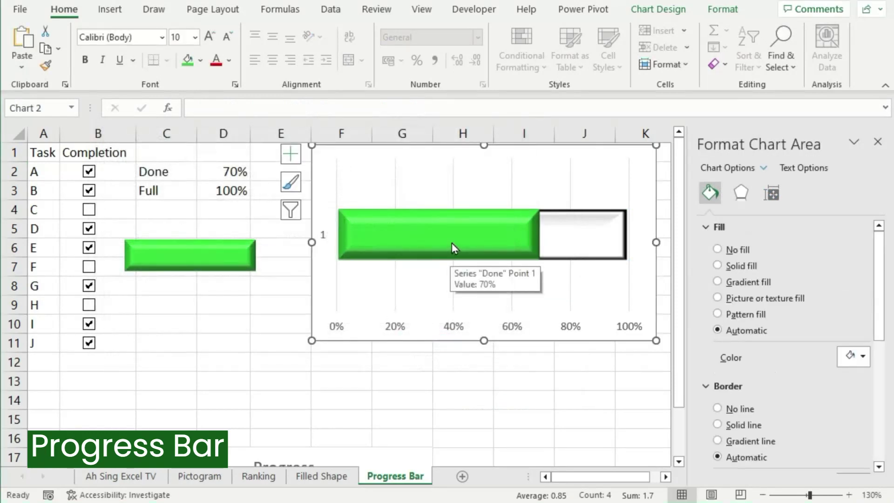
- Add a data label to the green Done bar, positioned Inside Base
{"action": "left_click", "coordinate": [240, 173]}
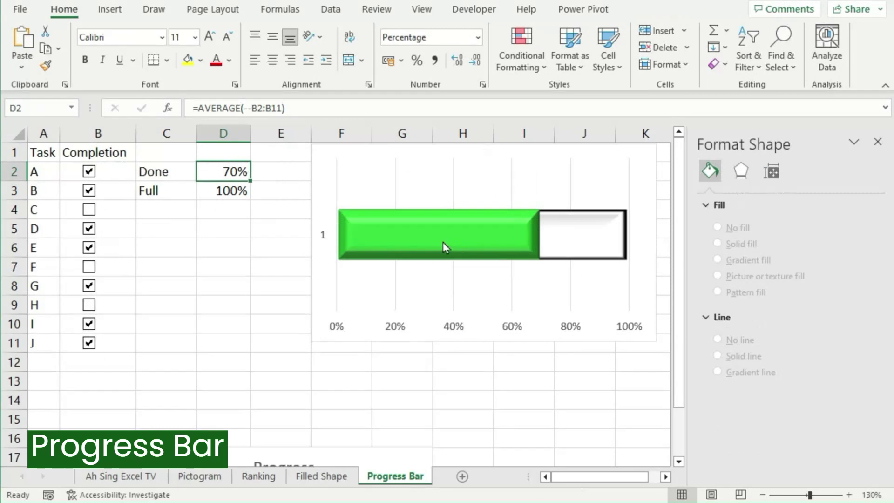
{"action": "left_click", "coordinate": [465, 237]}
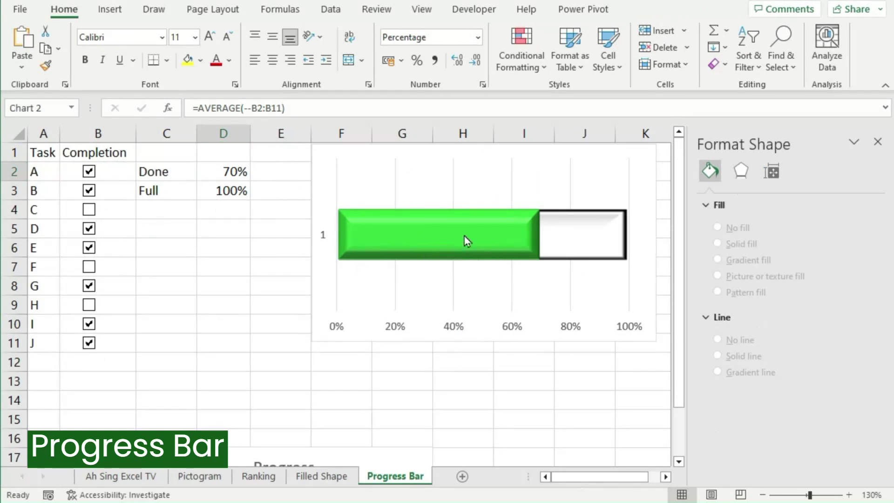
{"action": "left_click", "coordinate": [292, 159]}
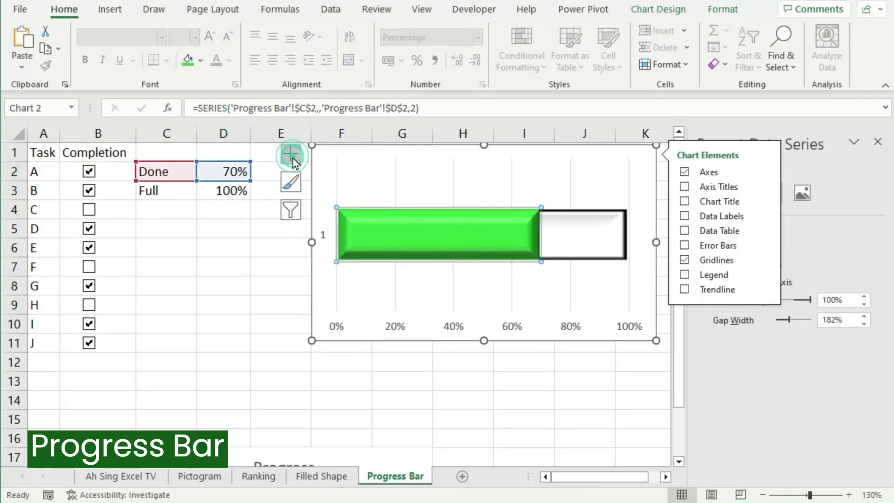
{"action": "left_click", "coordinate": [685, 216]}
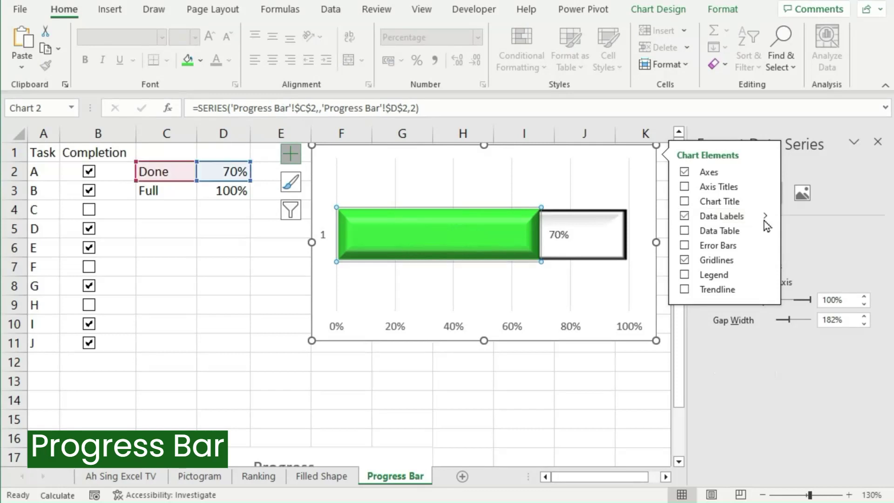
{"action": "left_click", "coordinate": [765, 216]}
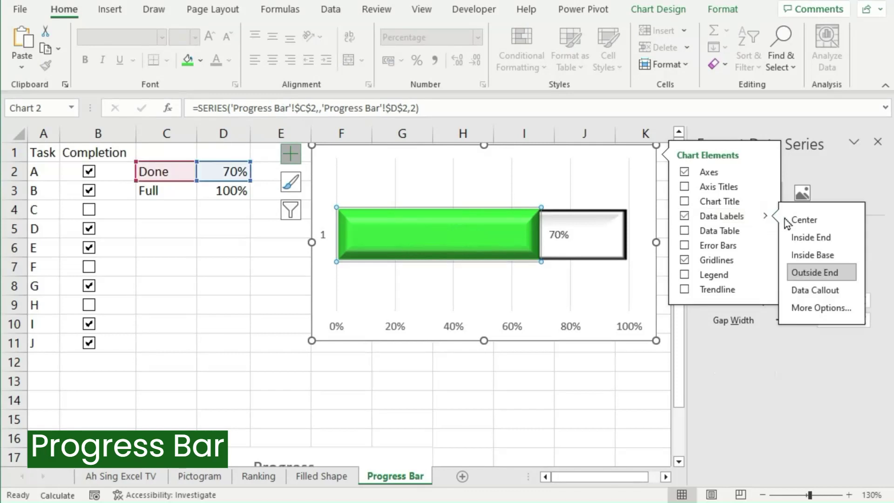
{"action": "left_click", "coordinate": [811, 256]}
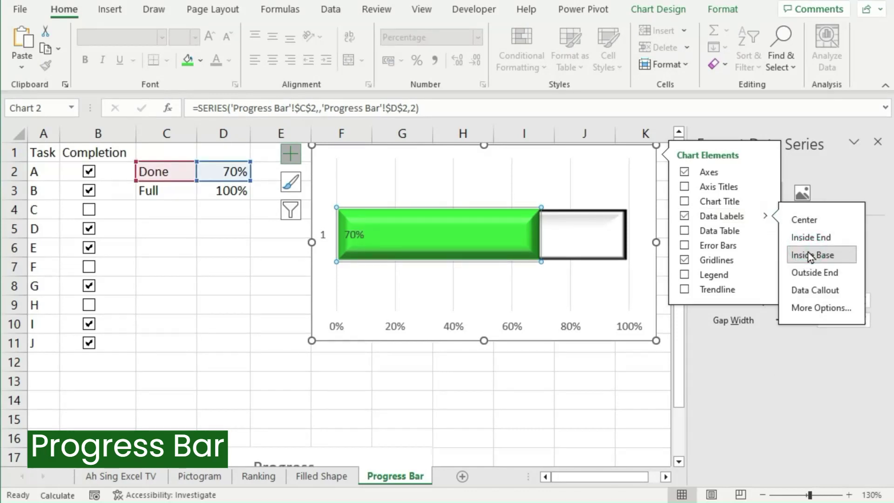
- Make the 70% data label's font colour white
{"action": "left_click", "coordinate": [354, 235]}
{"action": "left_click", "coordinate": [229, 60]}
{"action": "left_click", "coordinate": [212, 121]}
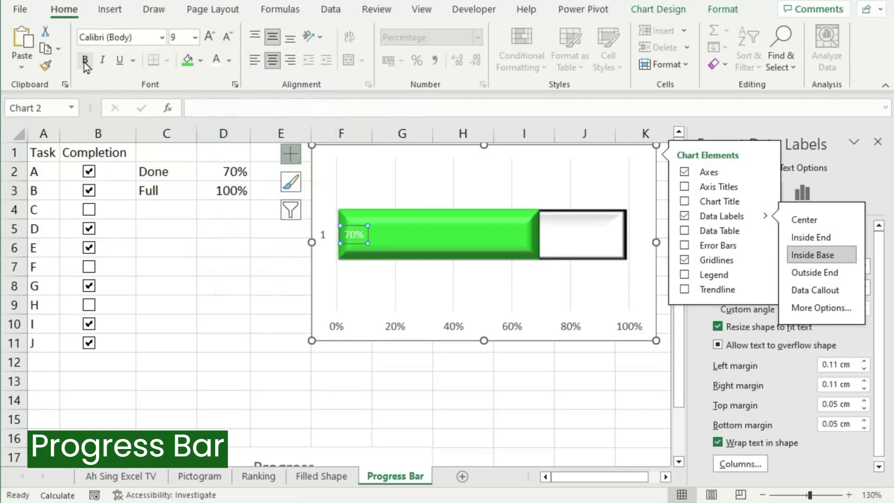
{"action": "left_click", "coordinate": [324, 261]}
{"action": "scroll", "coordinate": [278, 254], "scroll_direction": "down", "scroll_amount": 3}
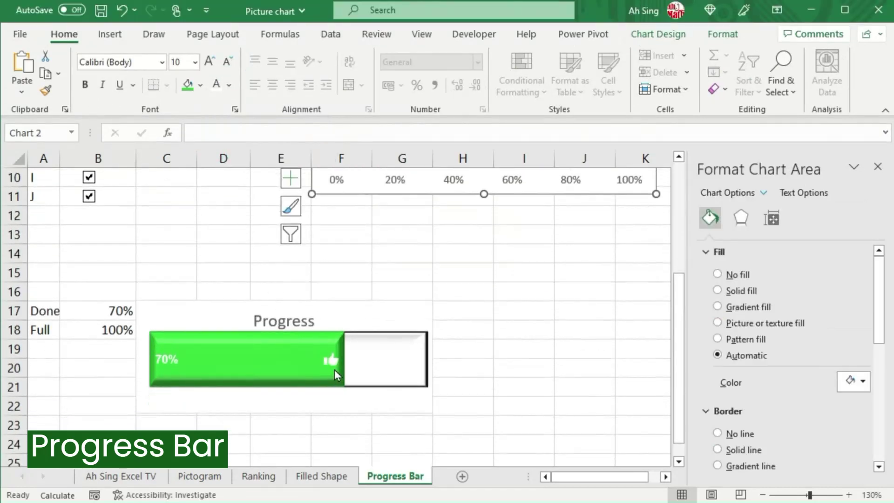
- Enter 80% in the Done percentage cell B17
{"action": "left_click", "coordinate": [65, 311]}
{"action": "type", "text": "80%"}
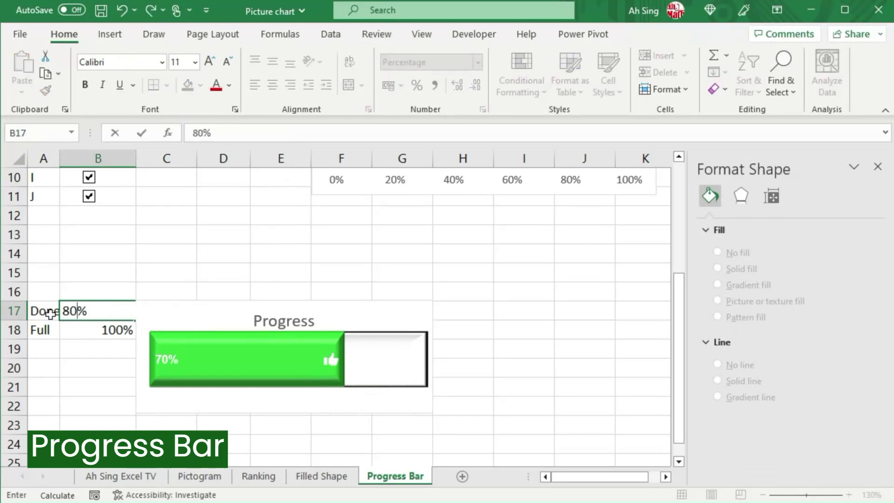
{"action": "key", "text": "Return"}
{"action": "mouse_move", "coordinate": [368, 380]}
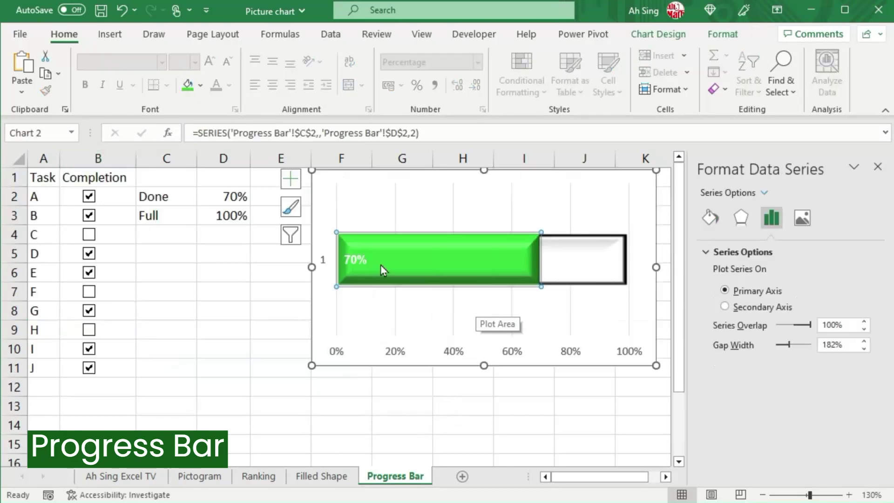
- Enter =D2 in cell E2 so it mirrors the 70% Done value
{"action": "left_click", "coordinate": [262, 196]}
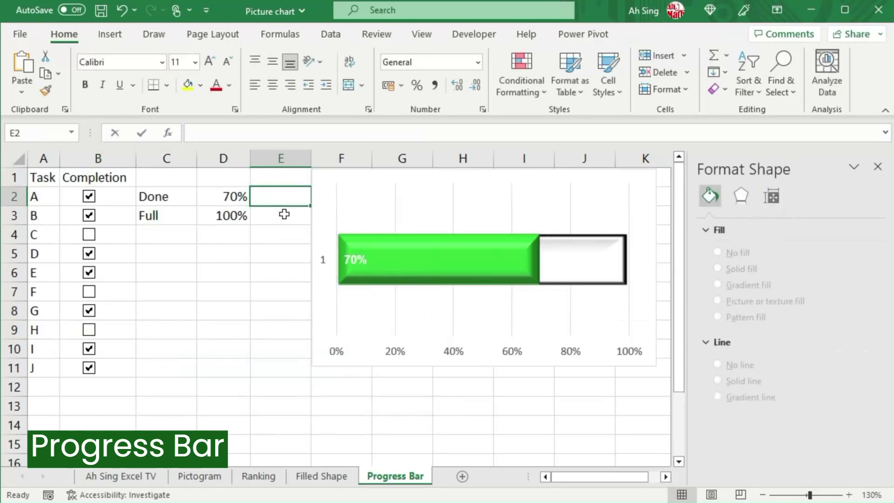
{"action": "type", "text": "="}
{"action": "key", "text": "Left"}
{"action": "key", "text": "Return"}
- Add a new series to the chart with values from ='Progress Bar'!$E$2
{"action": "left_click", "coordinate": [458, 259]}
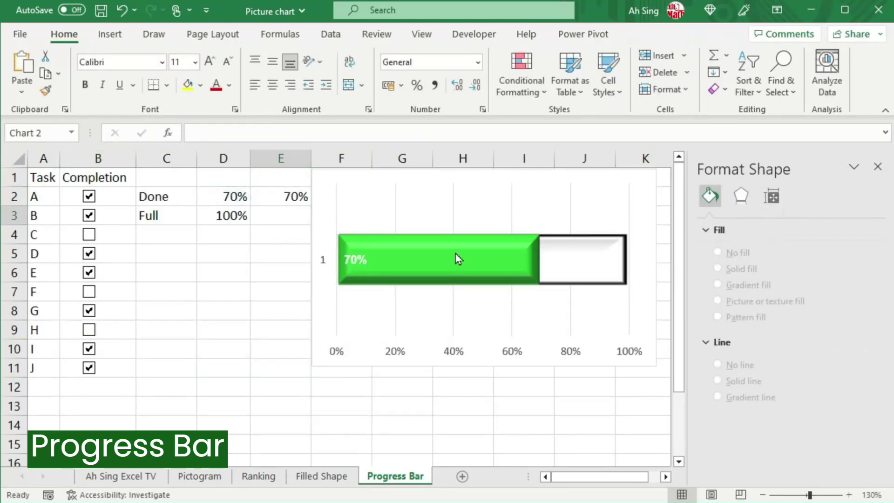
{"action": "right_click", "coordinate": [458, 259]}
{"action": "left_click", "coordinate": [487, 327]}
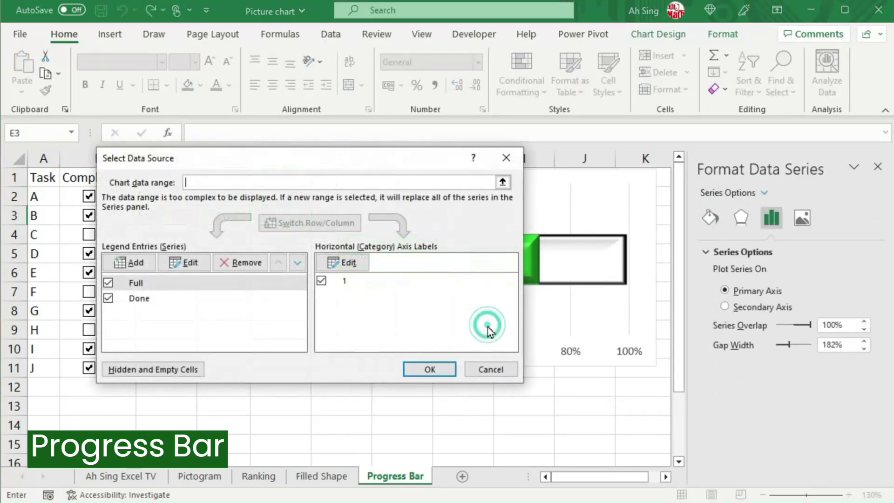
{"action": "left_click", "coordinate": [132, 263]}
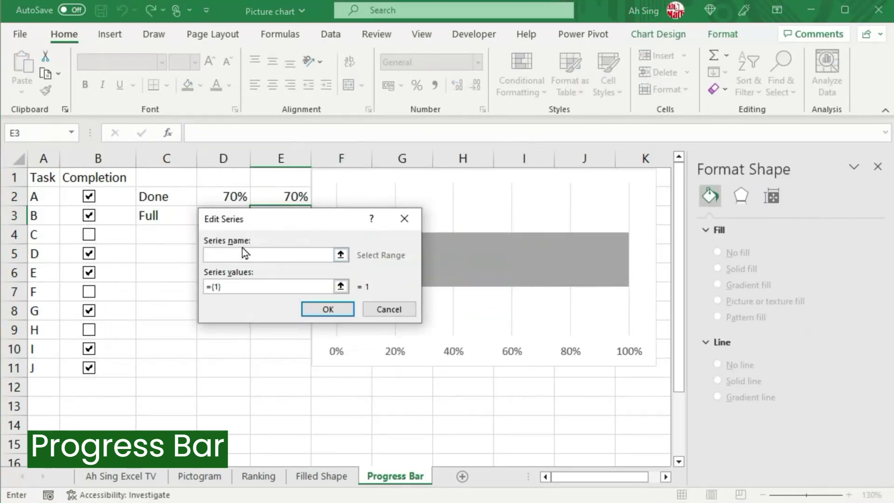
{"action": "left_click", "coordinate": [341, 286]}
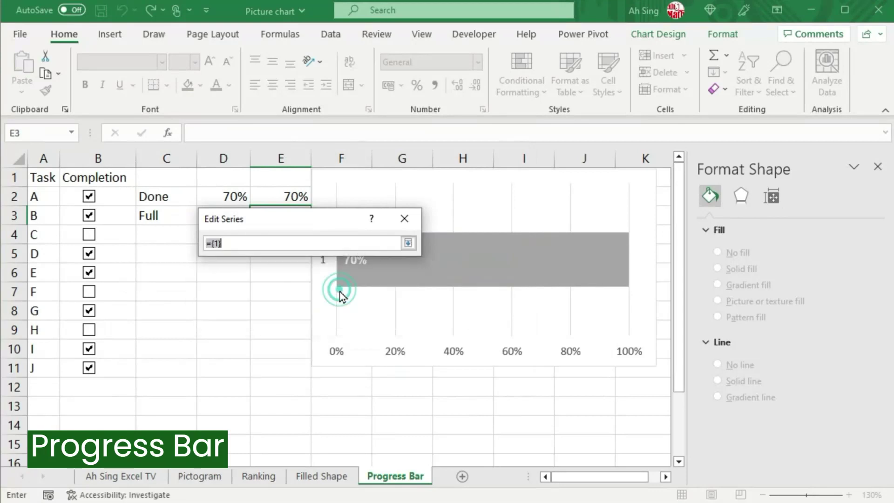
{"action": "left_click", "coordinate": [292, 194]}
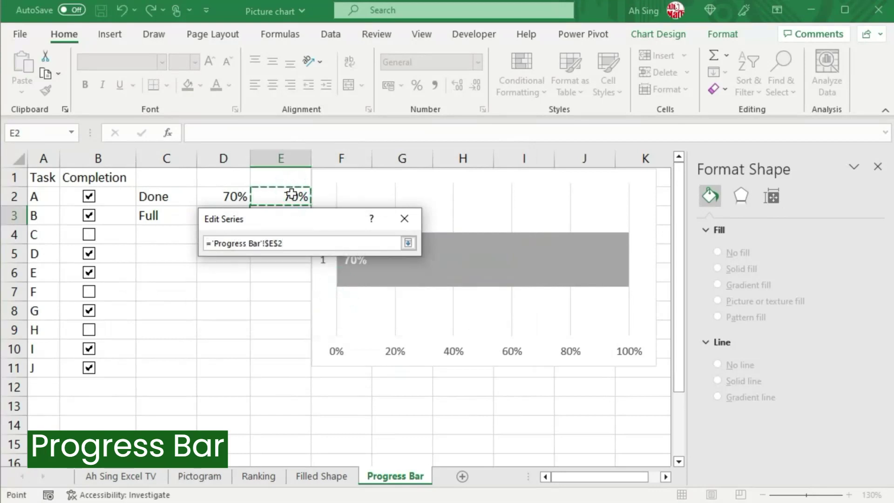
{"action": "left_click", "coordinate": [408, 243]}
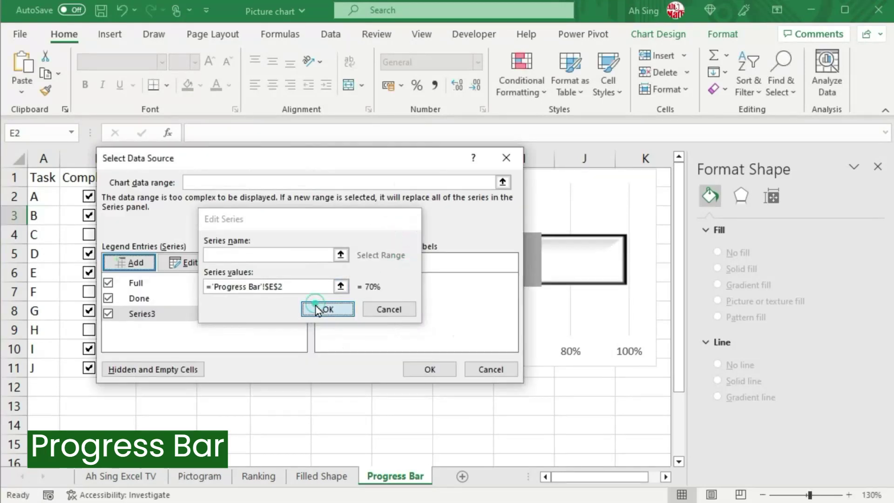
{"action": "left_click", "coordinate": [317, 310]}
{"action": "left_click", "coordinate": [438, 374]}
{"action": "right_click", "coordinate": [453, 261]}
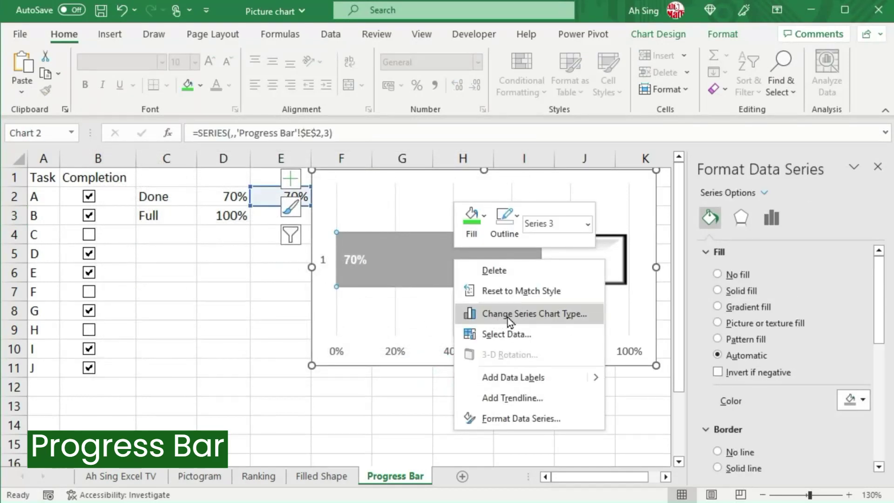
- Change Series3's chart type to Scatter in the Combo chart settings
{"action": "left_click", "coordinate": [518, 317]}
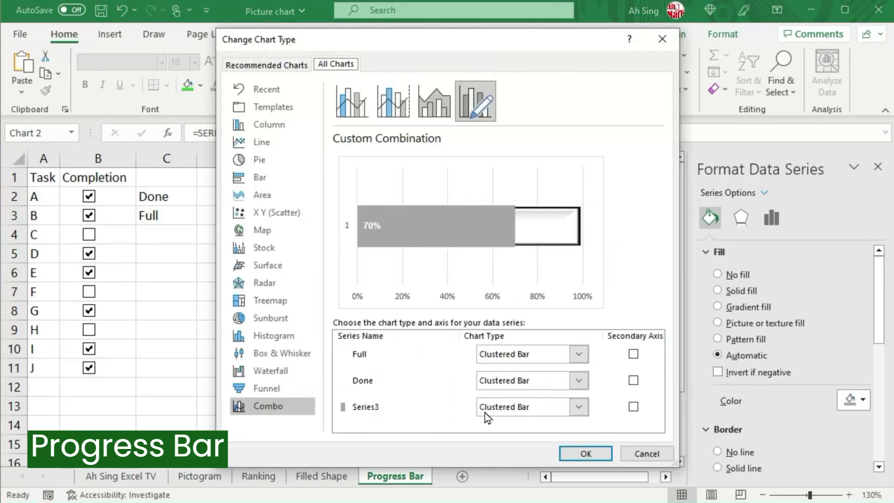
{"action": "left_click", "coordinate": [569, 410]}
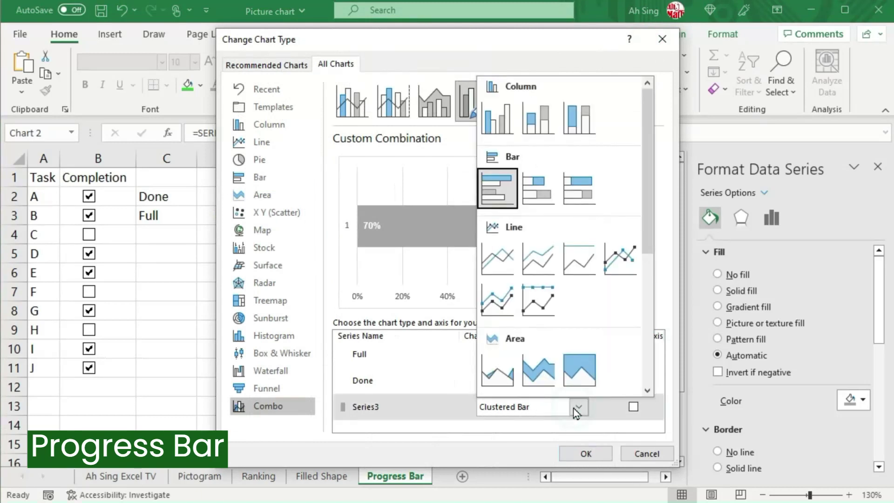
{"action": "scroll", "coordinate": [504, 267], "scroll_direction": "down", "scroll_amount": 5}
{"action": "left_click", "coordinate": [503, 267]}
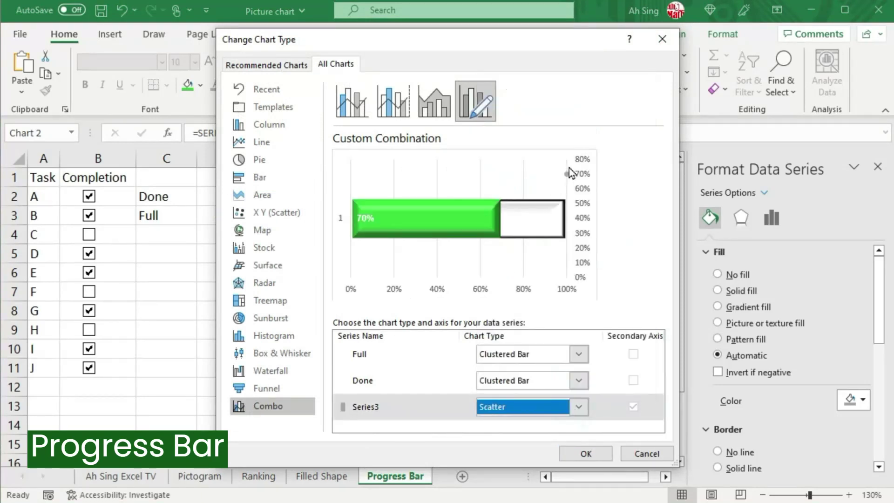
{"action": "left_click", "coordinate": [581, 455]}
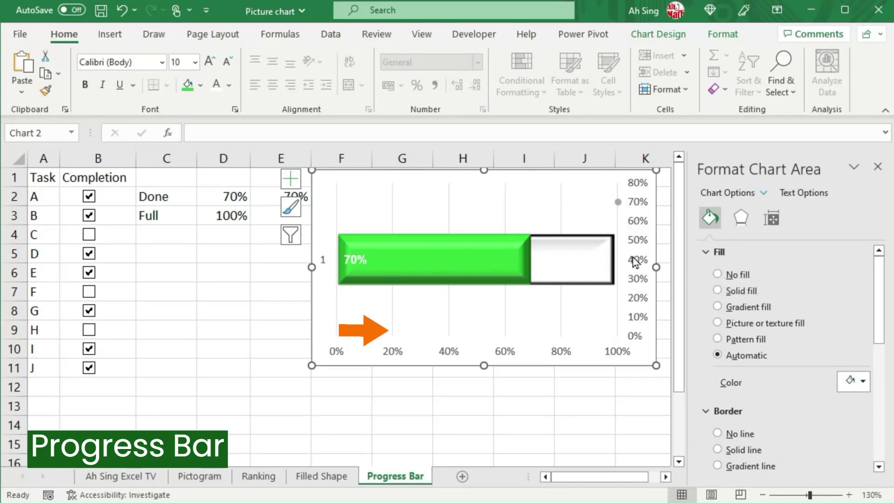
- Set Series3's X values to cell E2 in the Select Data series editor
{"action": "left_click", "coordinate": [618, 201]}
{"action": "right_click", "coordinate": [618, 202]}
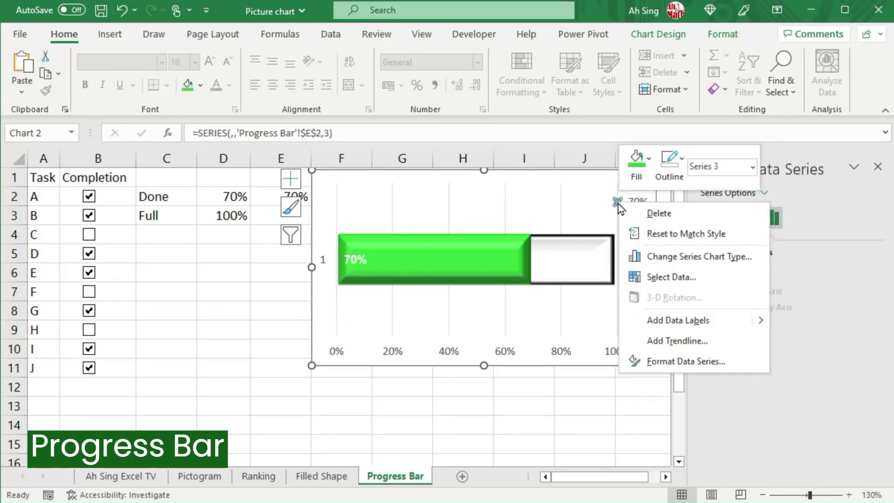
{"action": "left_click", "coordinate": [664, 277]}
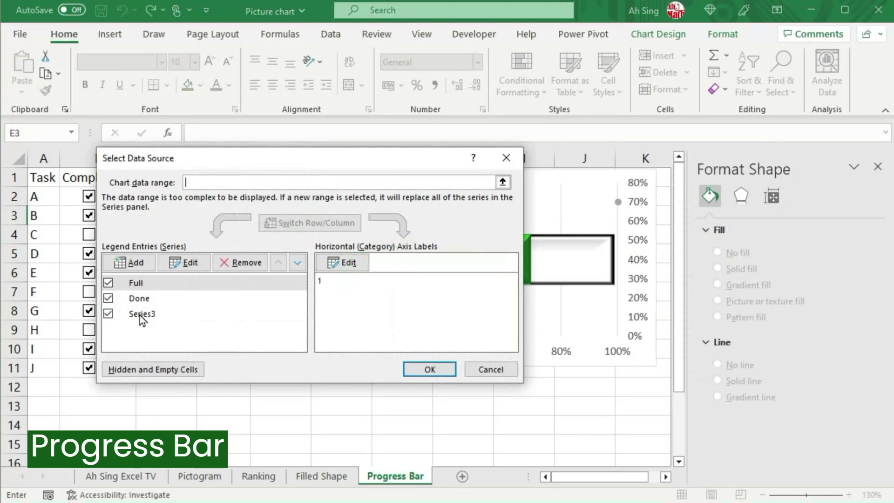
{"action": "left_click", "coordinate": [141, 313]}
{"action": "left_click", "coordinate": [184, 264]}
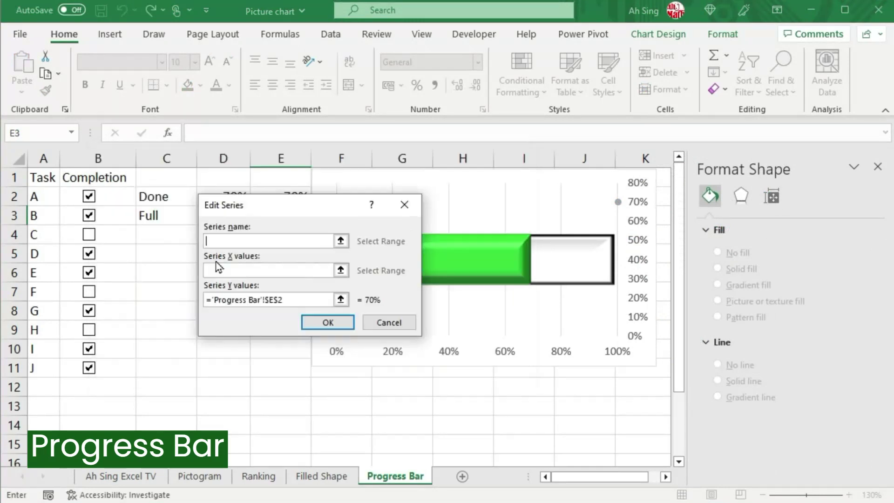
{"action": "left_click_drag", "start_coordinate": [318, 213], "coordinate": [313, 239]}
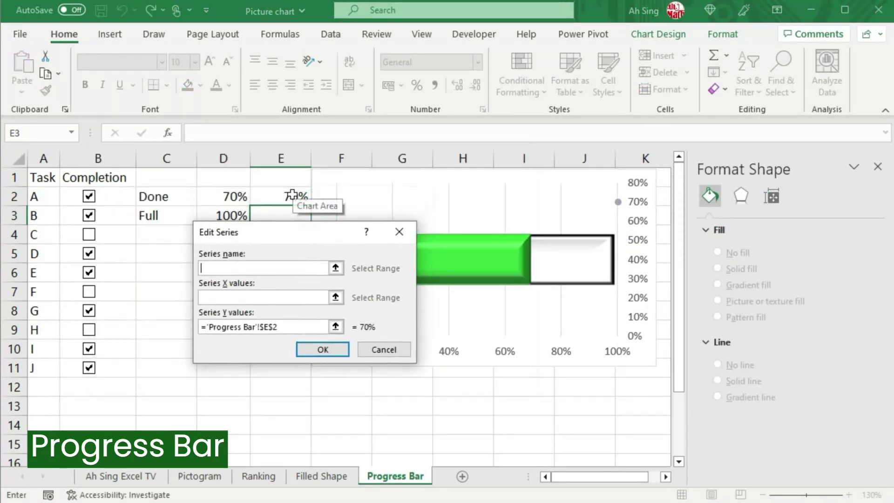
{"action": "left_click", "coordinate": [332, 294]}
{"action": "left_click", "coordinate": [288, 204]}
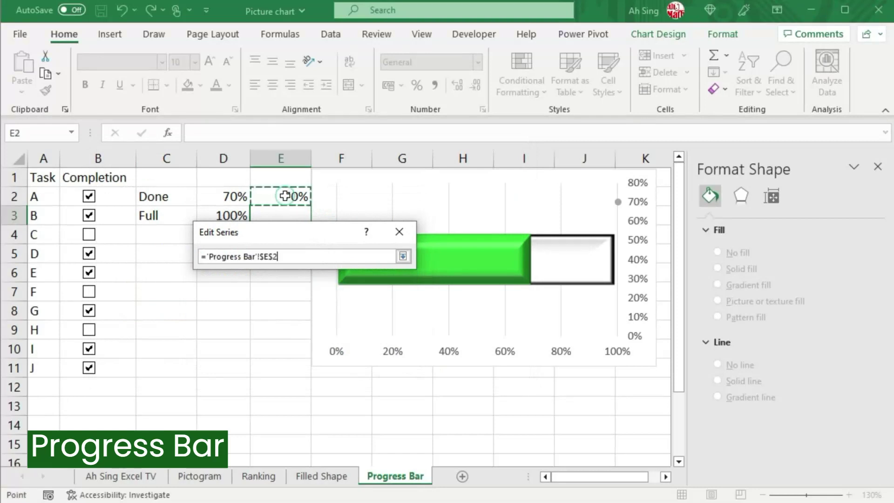
{"action": "left_click", "coordinate": [403, 256]}
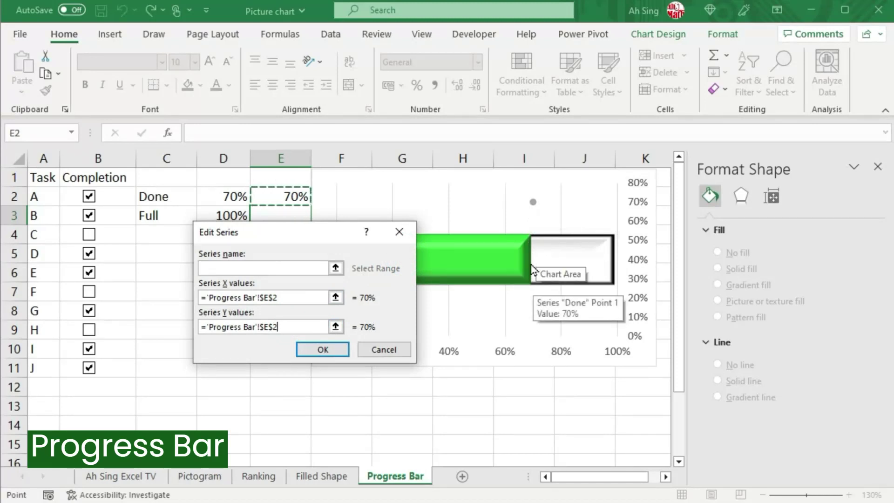
- Set Series3's Y value to 0.5 and apply the data source changes
{"action": "left_click_drag", "start_coordinate": [304, 327], "coordinate": [187, 329]}
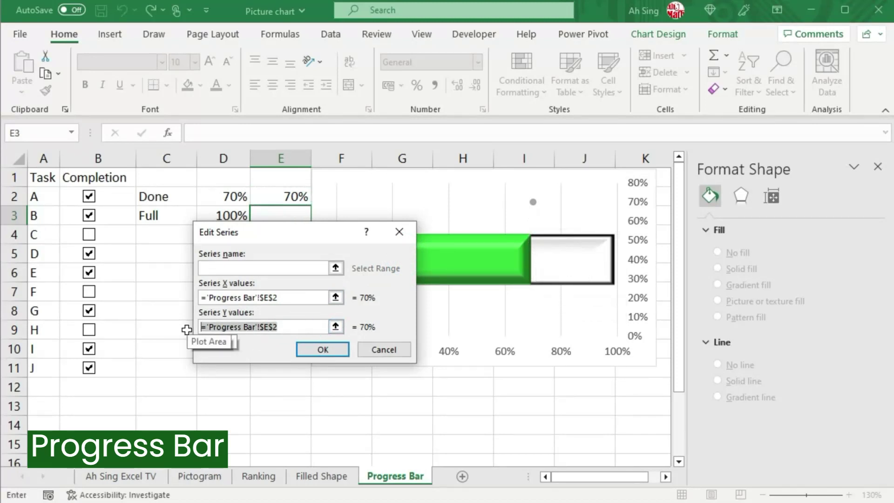
{"action": "type", "text": "50"}
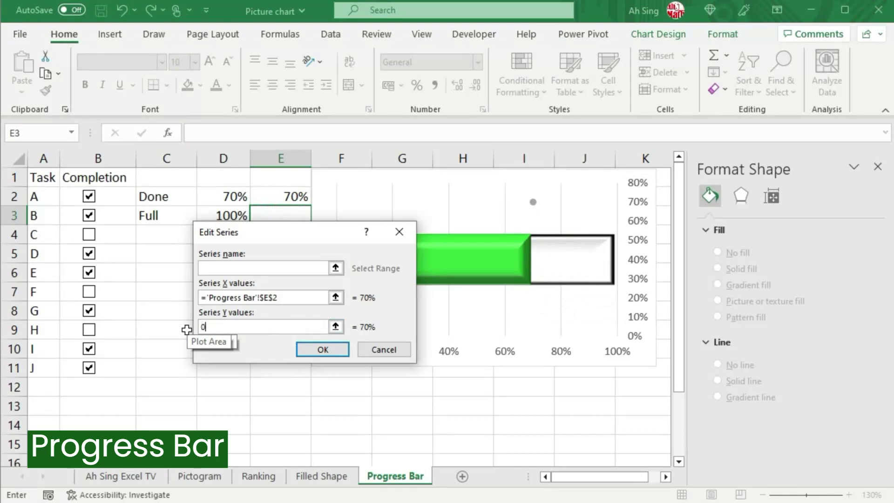
{"action": "left_click", "coordinate": [319, 349]}
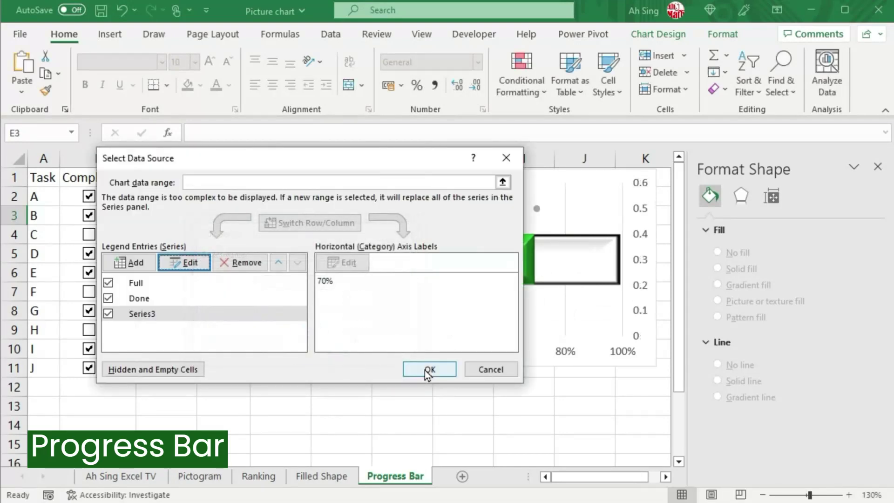
{"action": "left_click", "coordinate": [425, 369]}
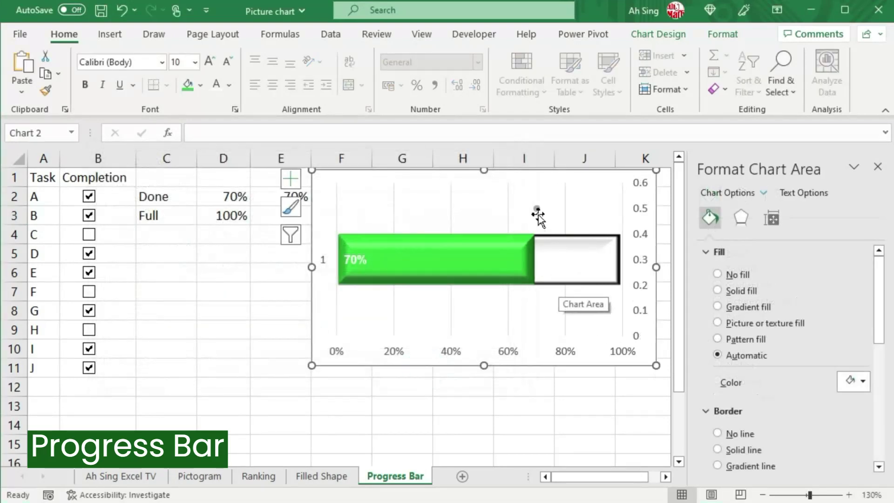
- Set the secondary vertical axis bounds to minimum 0 and maximum 1.0
{"action": "mouse_move", "coordinate": [537, 210]}
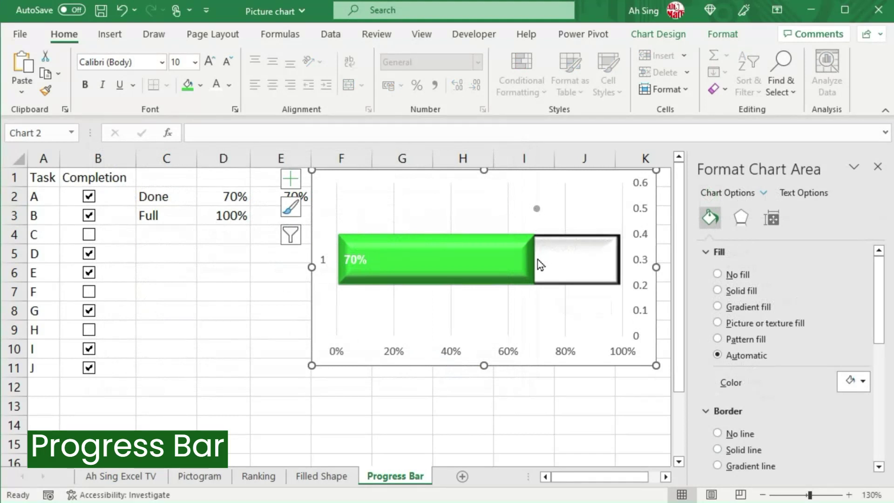
{"action": "left_click", "coordinate": [645, 213]}
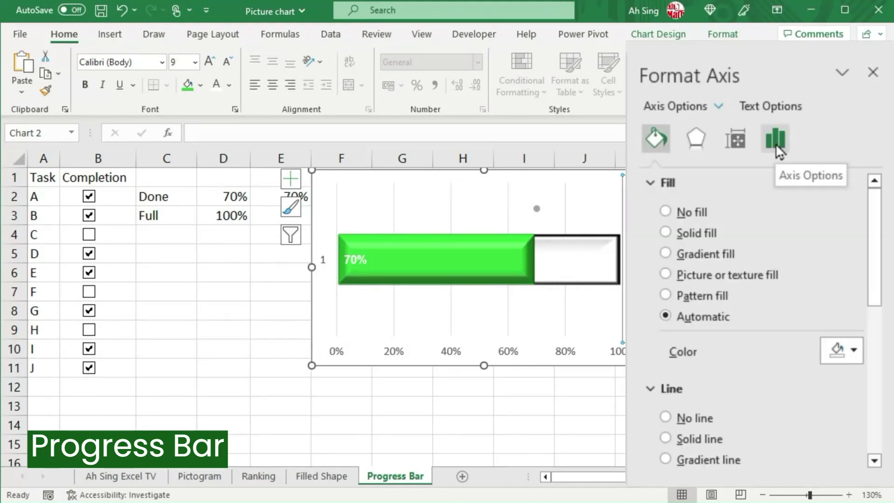
{"action": "left_click", "coordinate": [776, 143]}
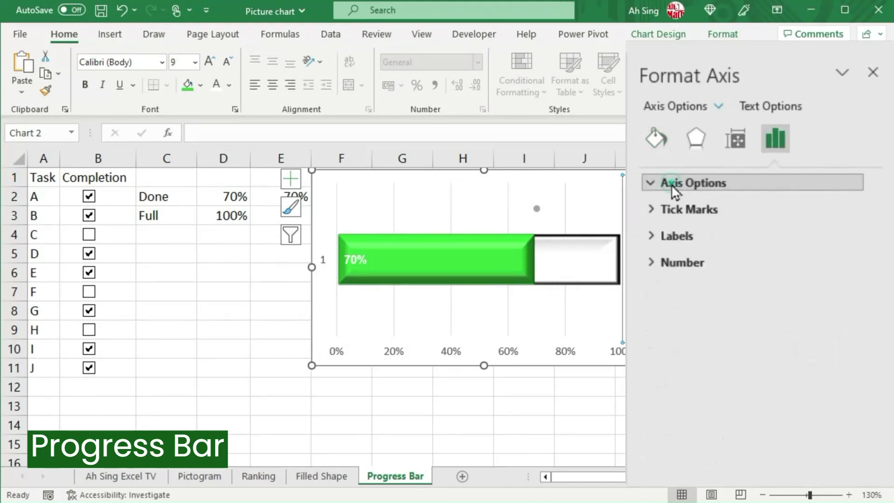
{"action": "left_click", "coordinate": [672, 185]}
{"action": "left_click_drag", "start_coordinate": [811, 235], "coordinate": [748, 229]}
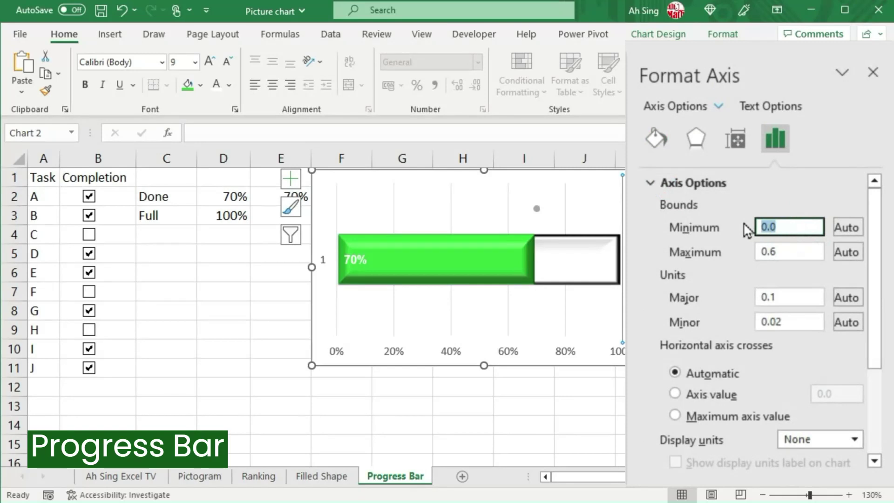
{"action": "type", "text": "0"}
{"action": "left_click", "coordinate": [785, 251]}
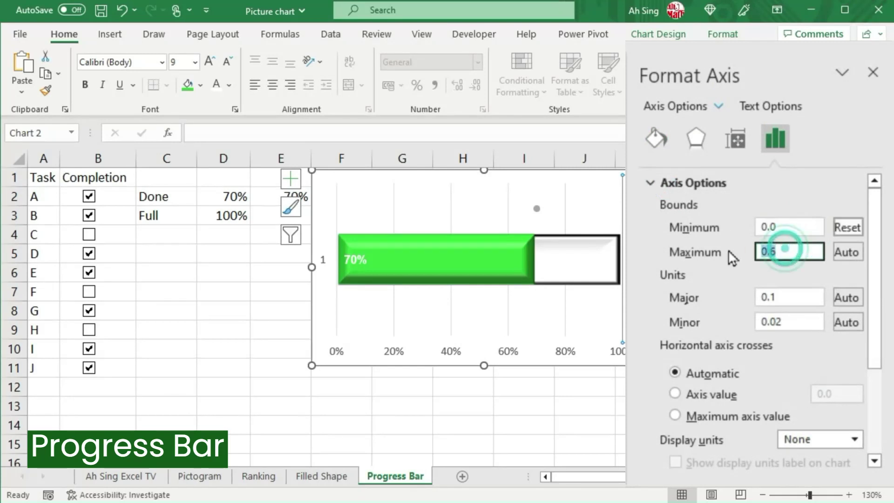
{"action": "type", "text": "1"}
{"action": "key", "text": "Return"}
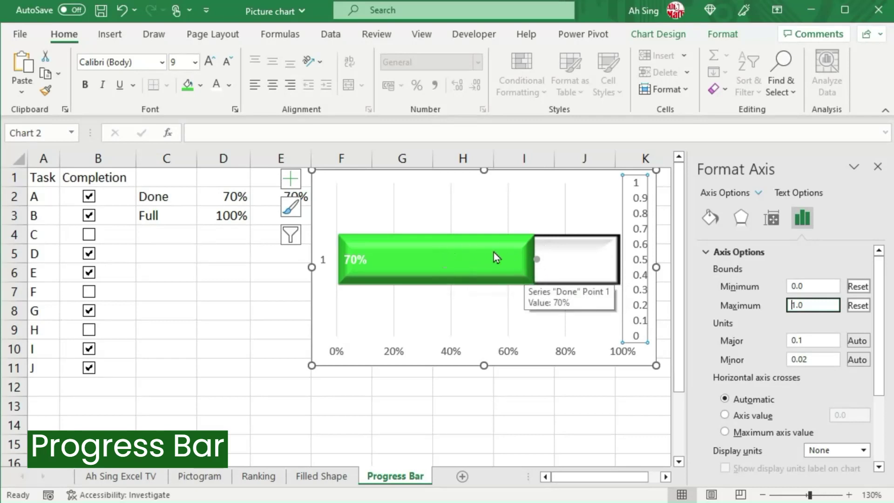
{"action": "left_click", "coordinate": [263, 198]}
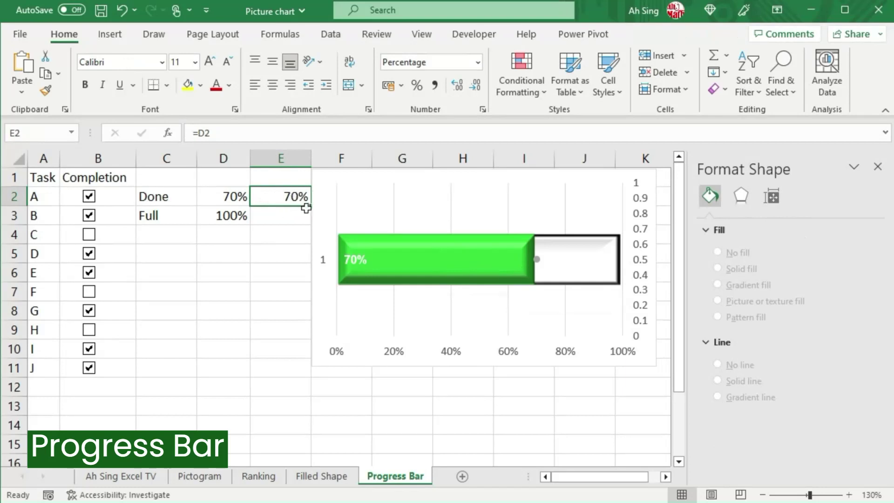
- Change E2's formula to =D2-5% so it shows 65%
{"action": "left_click", "coordinate": [239, 135]}
{"action": "type", "text": "-"}
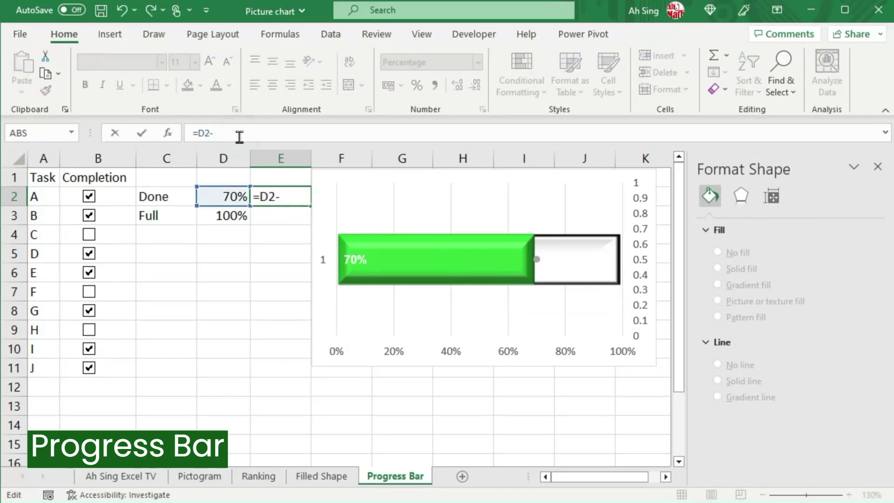
{"action": "type", "text": "5%"}
{"action": "key", "text": "Return"}
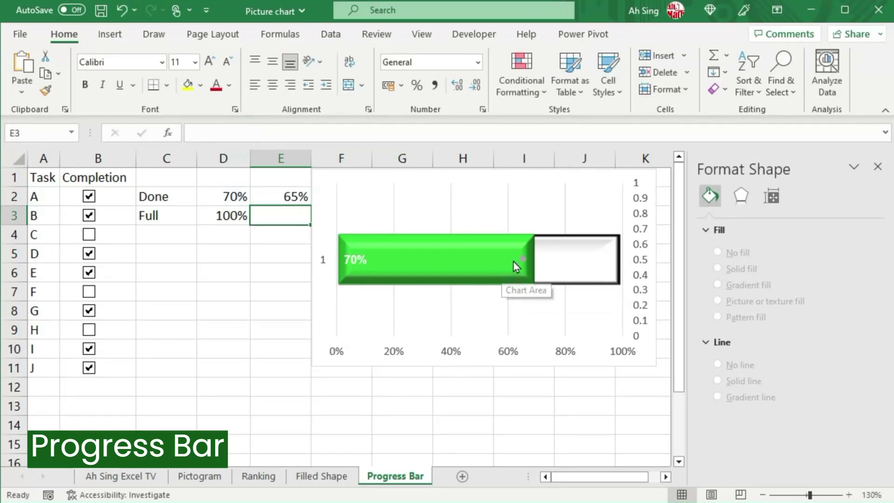
{"action": "key", "text": "Up"}
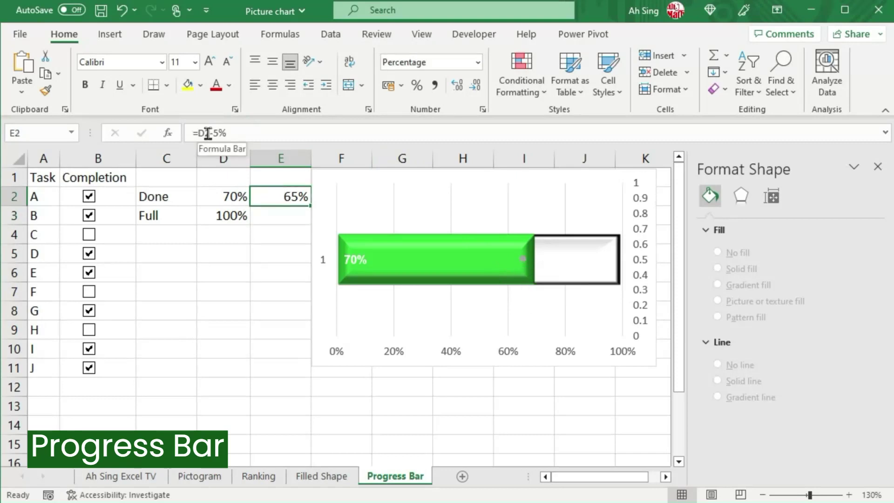
{"action": "left_click_drag", "start_coordinate": [210, 132], "coordinate": [228, 133]}
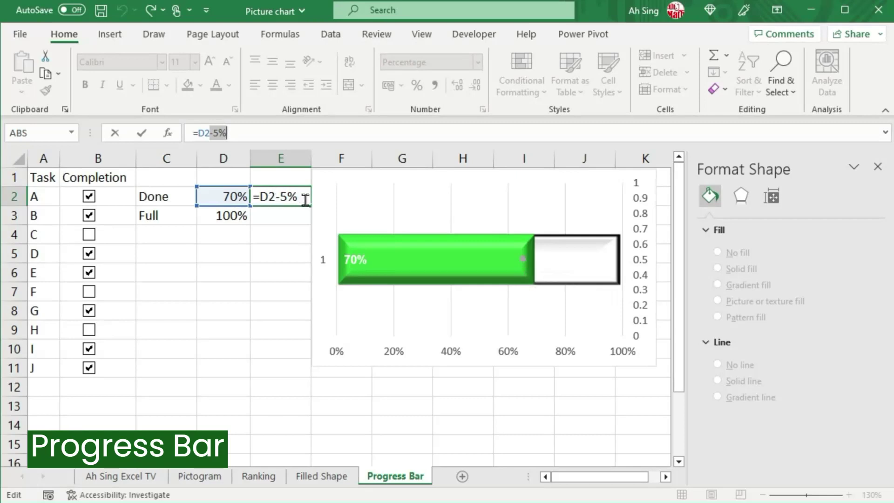
{"action": "left_click", "coordinate": [523, 259]}
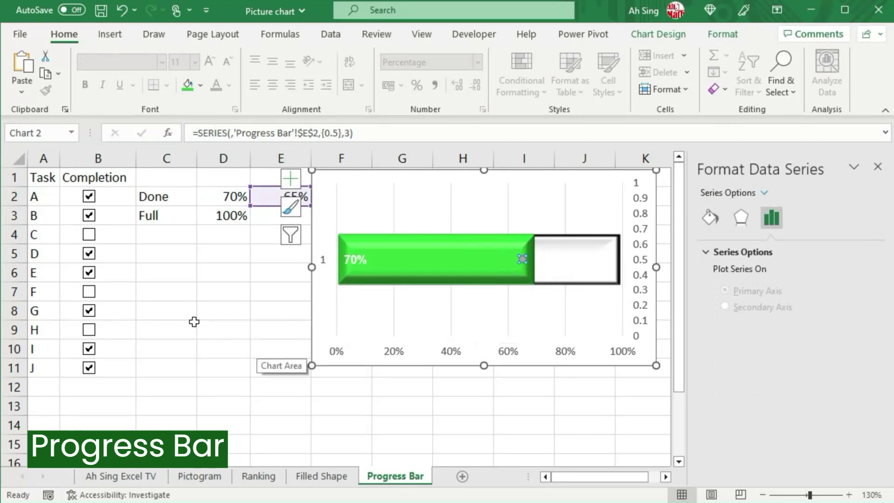
{"action": "left_click", "coordinate": [165, 309]}
- Insert a solid thumbs-up icon from a 'like' search, fill it white and resize it
{"action": "left_click", "coordinate": [102, 36]}
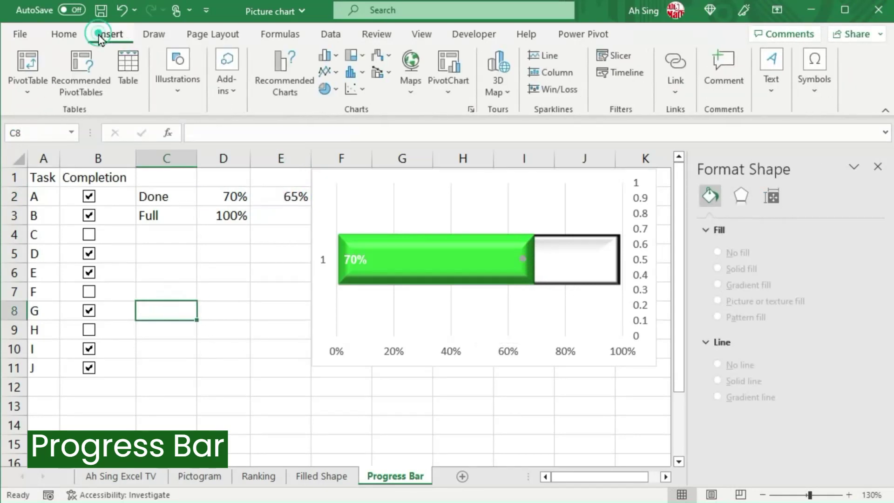
{"action": "left_click", "coordinate": [177, 86]}
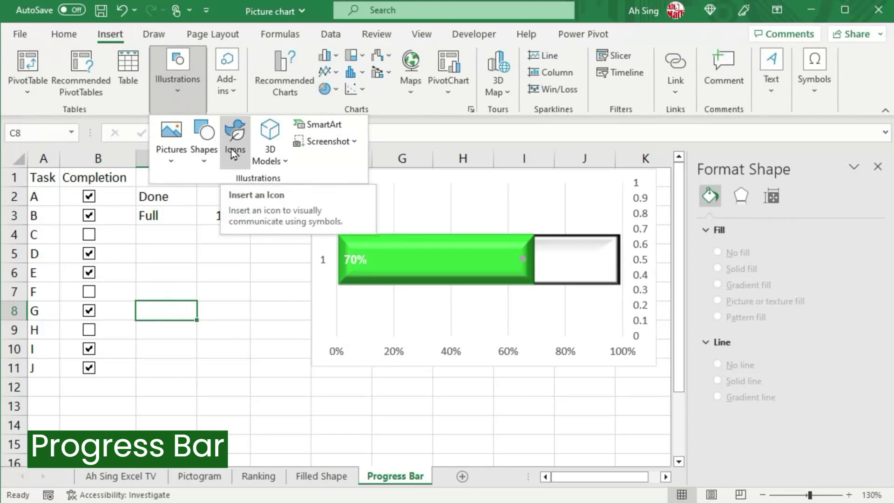
{"action": "left_click", "coordinate": [233, 153]}
{"action": "type", "text": "lik"}
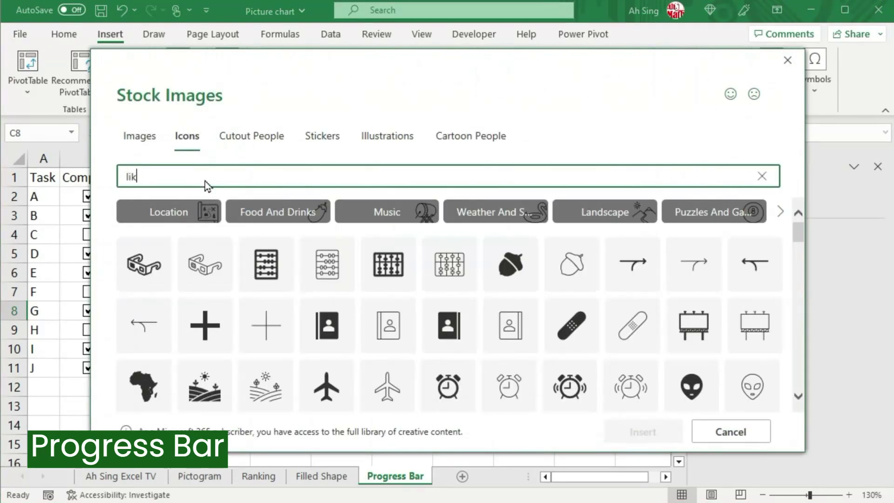
{"action": "type", "text": "e"}
{"action": "left_click", "coordinate": [388, 228]}
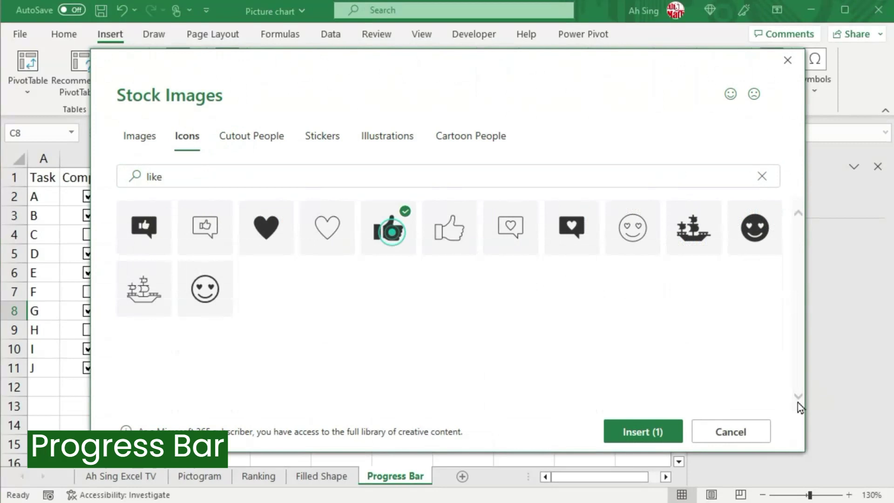
{"action": "left_click", "coordinate": [648, 435]}
{"action": "left_click", "coordinate": [283, 56]}
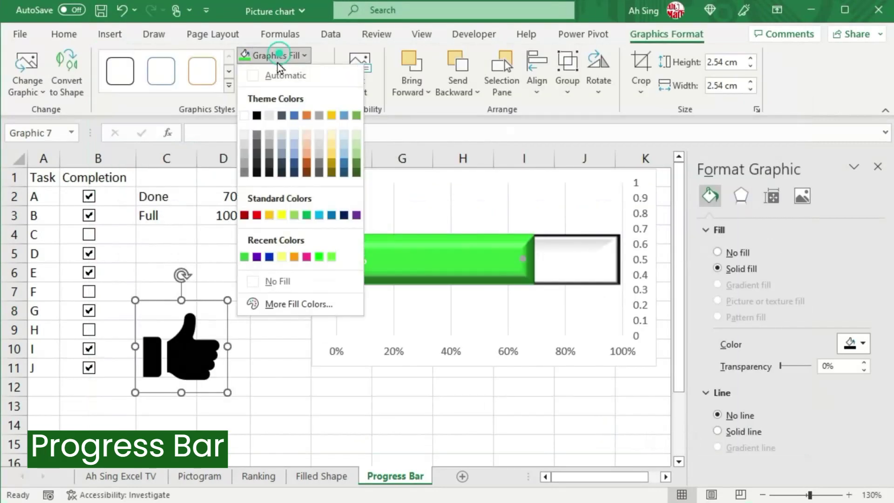
{"action": "left_click", "coordinate": [256, 115]}
{"action": "left_click_drag", "start_coordinate": [227, 393], "coordinate": [151, 317]}
- Place the thumbs-up icon on the Series3 end-point marker
{"action": "left_click", "coordinate": [523, 259]}
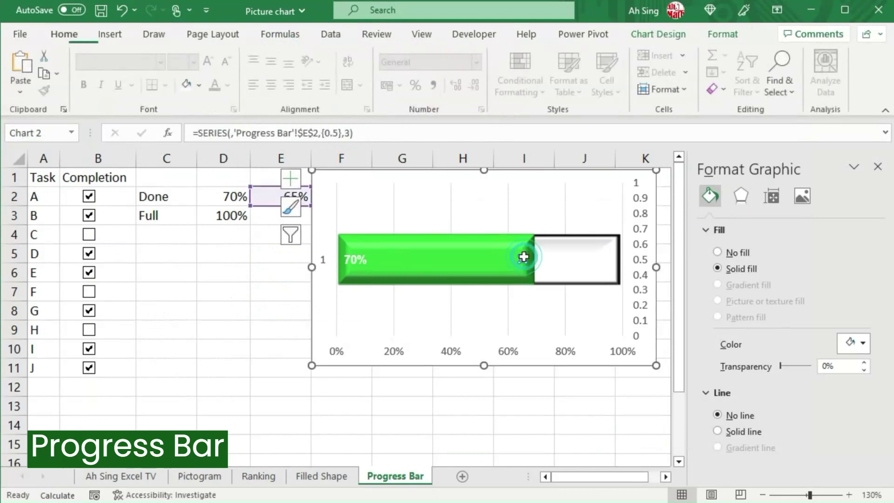
{"action": "left_click", "coordinate": [524, 262]}
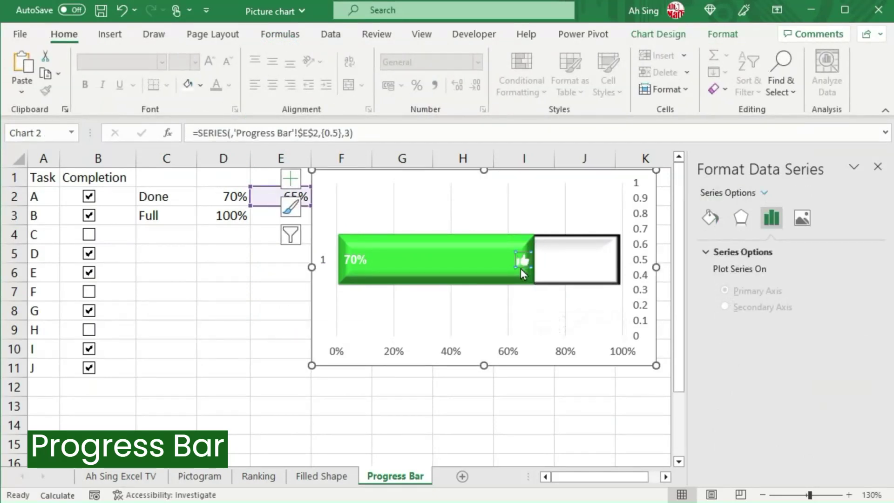
{"action": "key", "text": "Escape"}
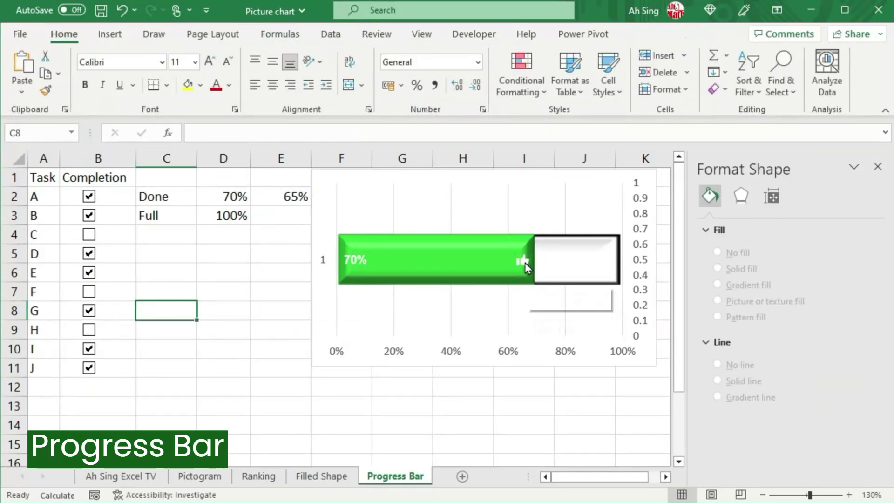
{"action": "left_click", "coordinate": [524, 262]}
{"action": "left_click", "coordinate": [525, 263]}
- Untick tasks A, E, I and J so completion drops to 30%
{"action": "left_click", "coordinate": [88, 197]}
{"action": "left_click", "coordinate": [88, 273]}
{"action": "left_click", "coordinate": [89, 349]}
{"action": "left_click", "coordinate": [89, 368]}
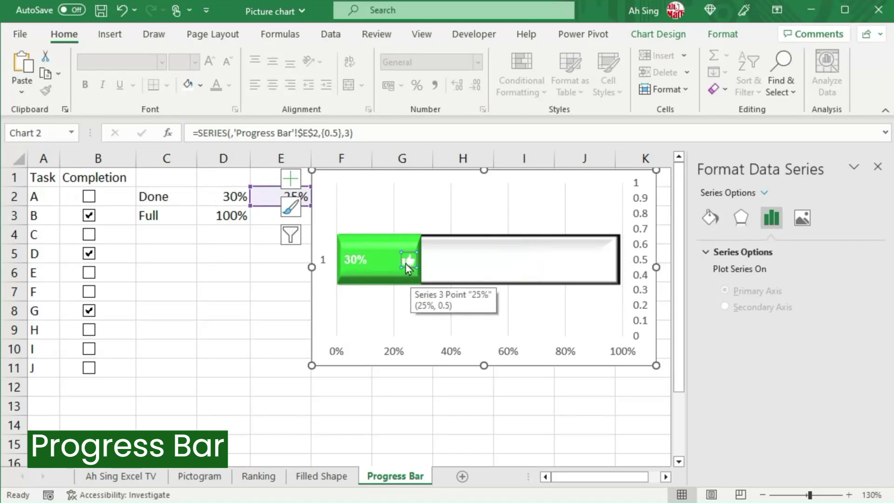
{"action": "left_click", "coordinate": [265, 194]}
{"action": "left_click", "coordinate": [265, 193]}
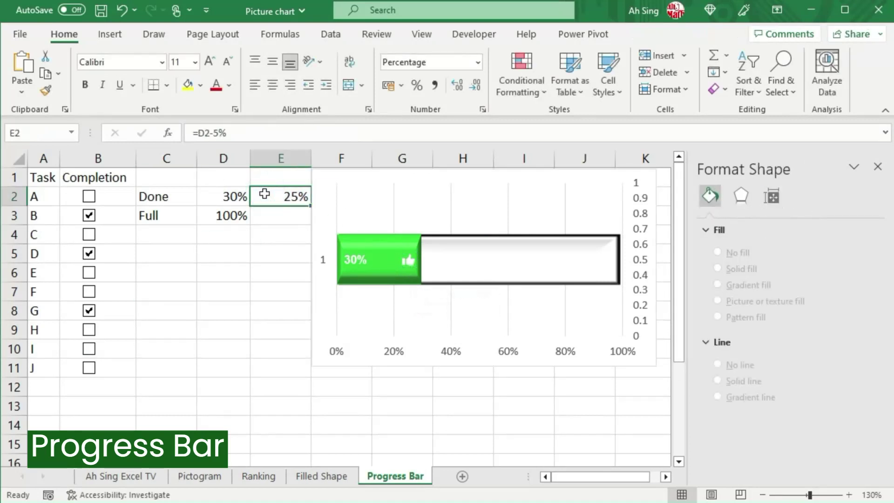
- Rewrite E2 as =IF(D2>=70%,D2-5%,"") so it blanks below 70%
{"action": "left_click", "coordinate": [194, 133]}
{"action": "type", "text": "if("}
{"action": "left_click", "coordinate": [219, 195]}
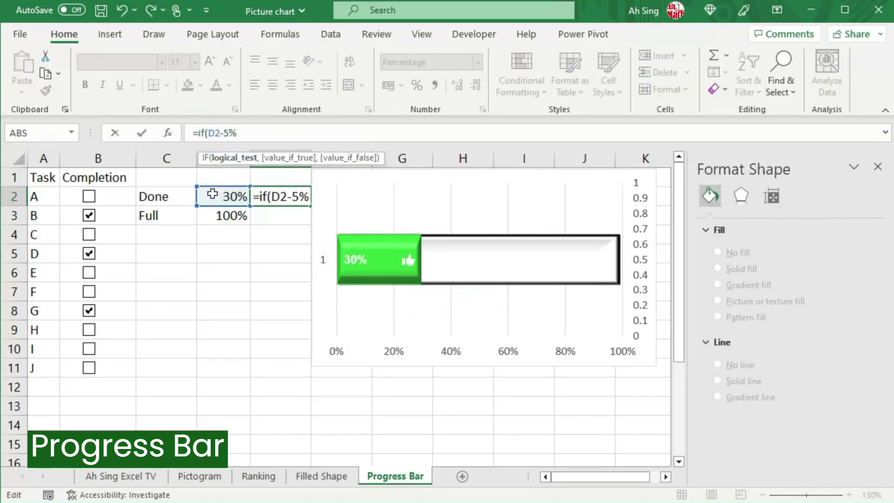
{"action": "type", "text": ">=70"}
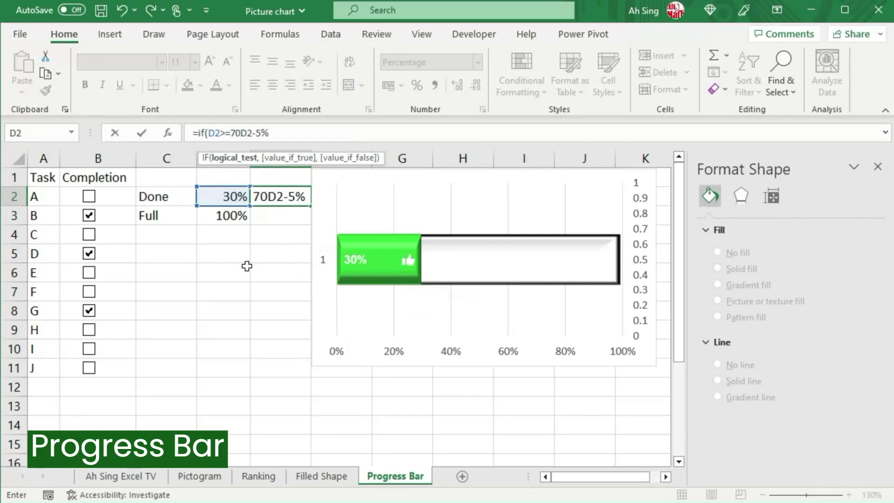
{"action": "type", "text": "%,"}
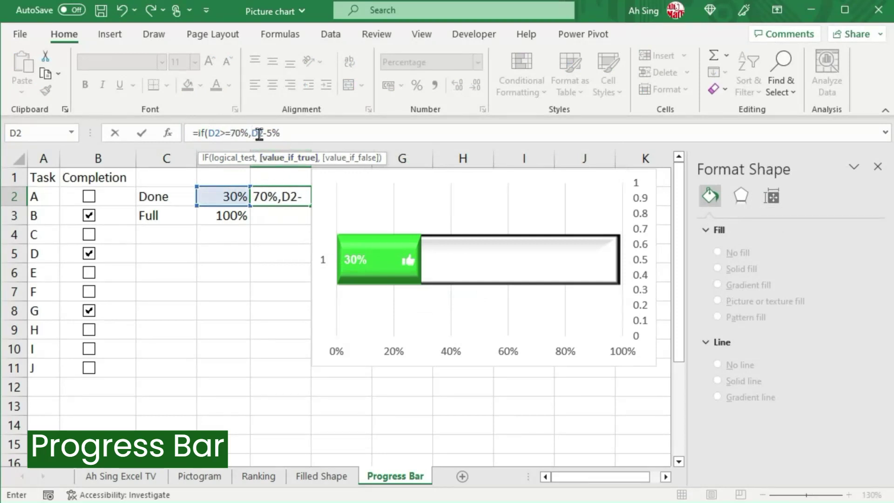
{"action": "left_click", "coordinate": [283, 133]}
{"action": "type", "text": ","}
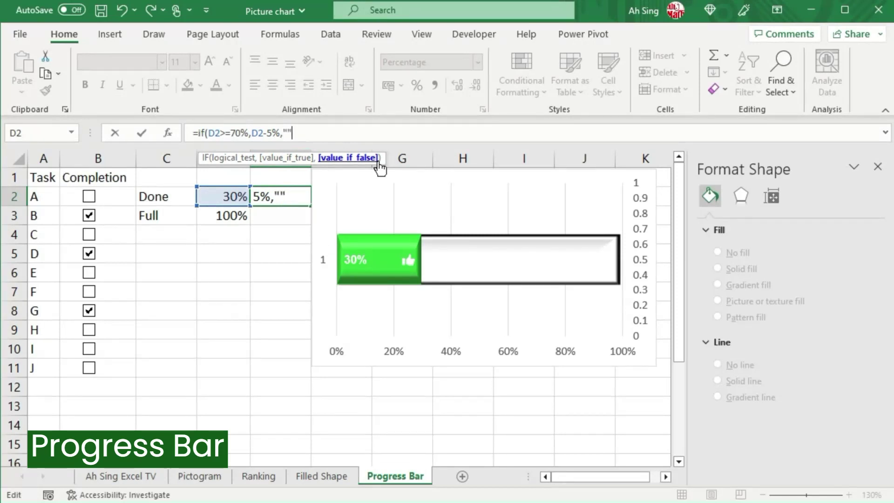
{"action": "type", "text": "\"\")"}
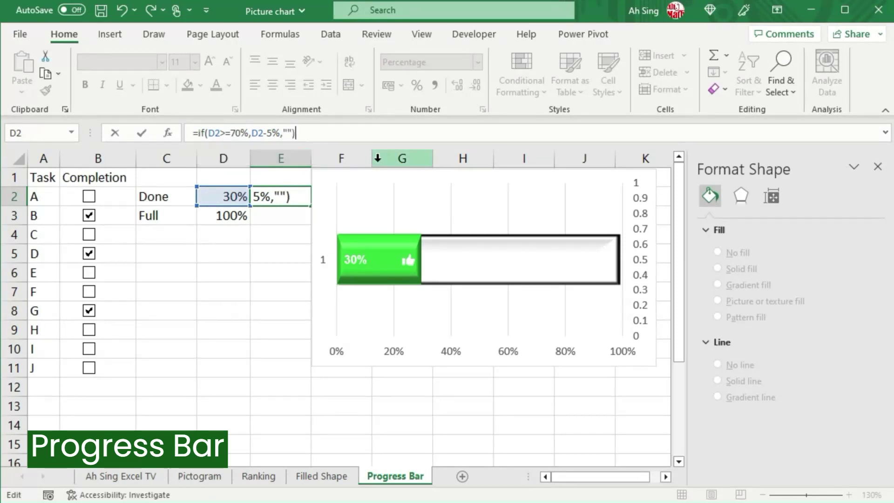
{"action": "key", "text": "Return"}
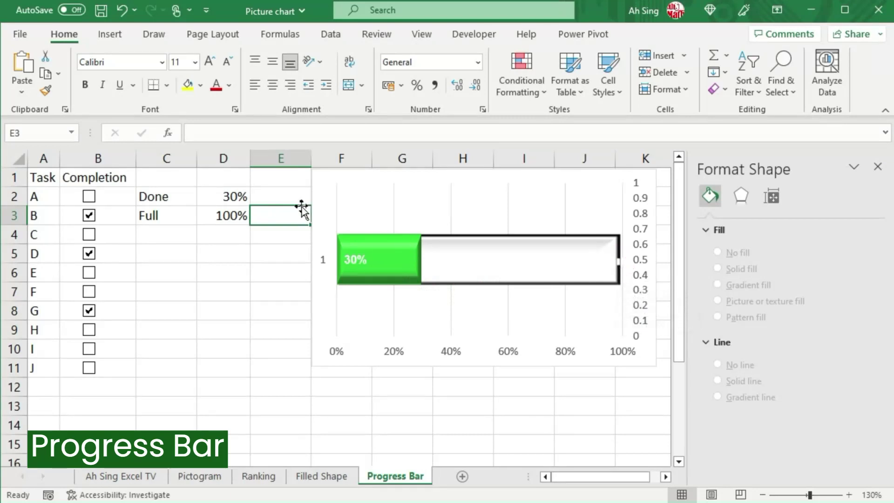
- Replace the empty-text fallback in E2's IF formula with 150%
{"action": "left_click", "coordinate": [284, 190]}
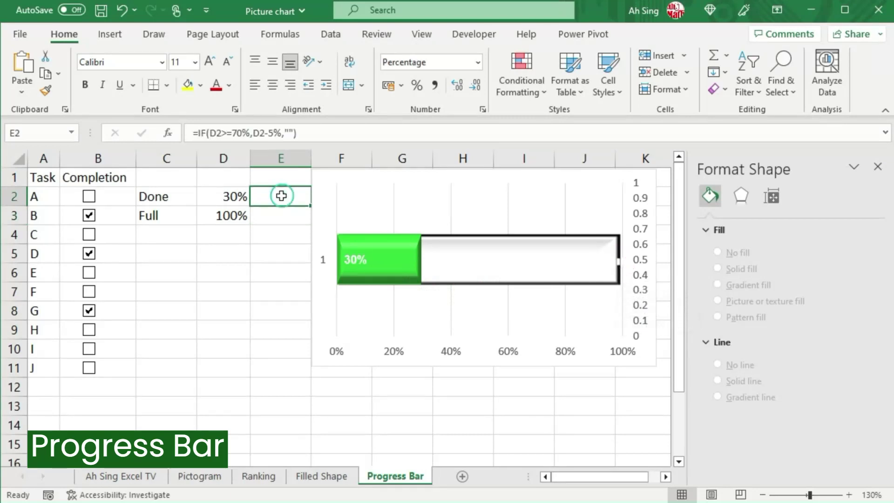
{"action": "double_click", "coordinate": [286, 133]}
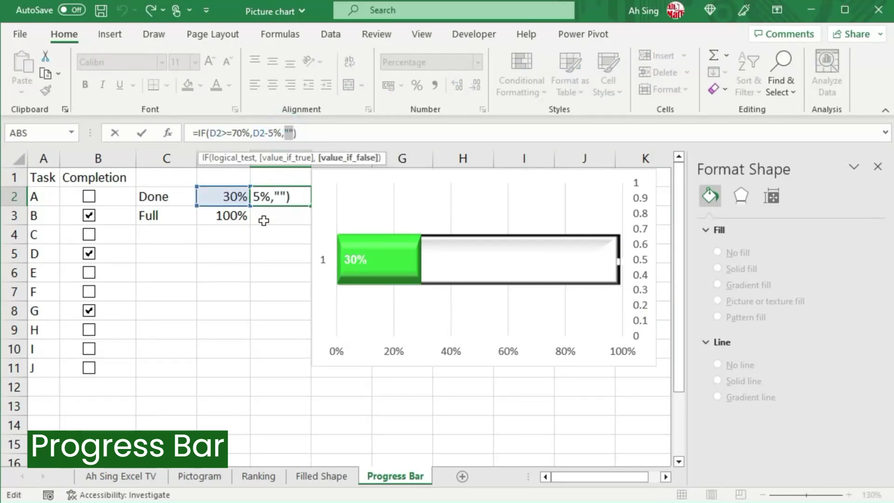
{"action": "type", "text": "150"}
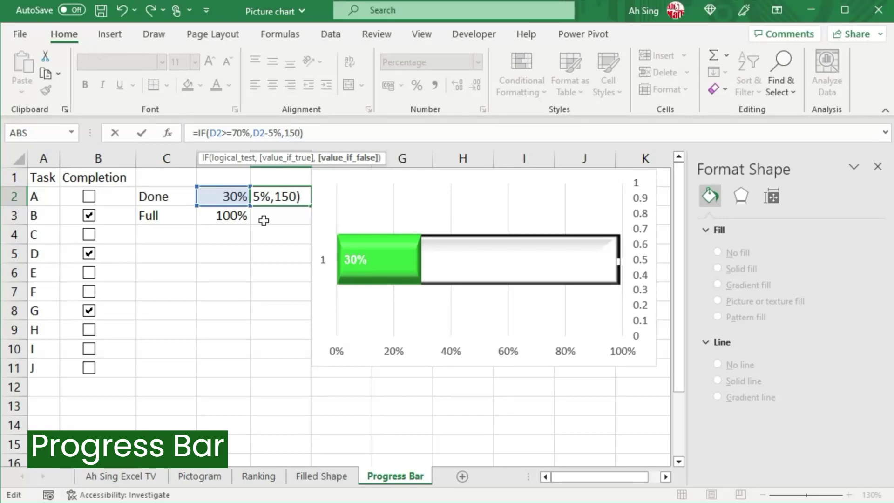
{"action": "type", "text": "%"}
{"action": "key", "text": "Return"}
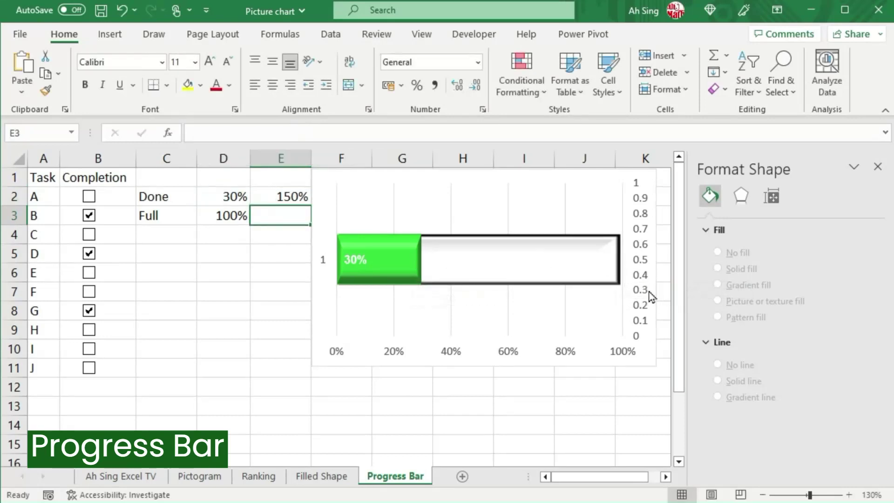
- Enter =IF(D2<70%,D2-5%,150%) in E3 and format it as a percentage
{"action": "left_click", "coordinate": [289, 195]}
{"action": "triple_click", "coordinate": [317, 135]}
{"action": "key", "text": "ctrl+c"}
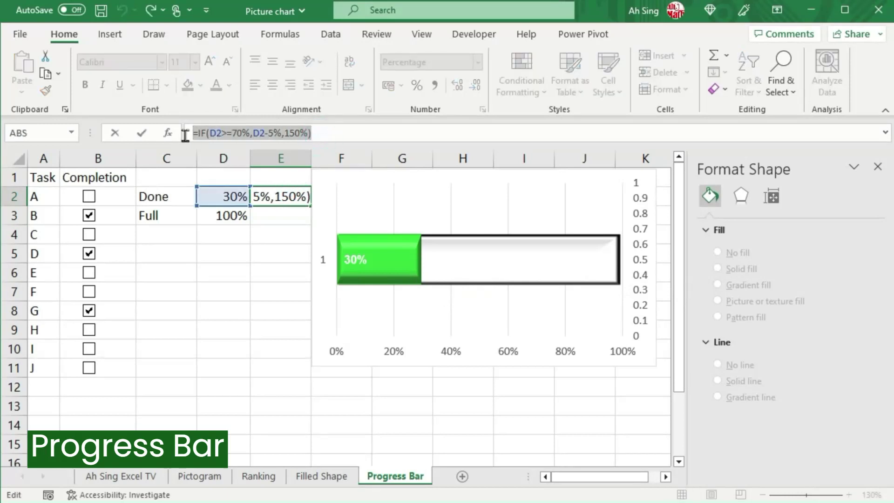
{"action": "key", "text": "Return"}
{"action": "double_click", "coordinate": [280, 215]}
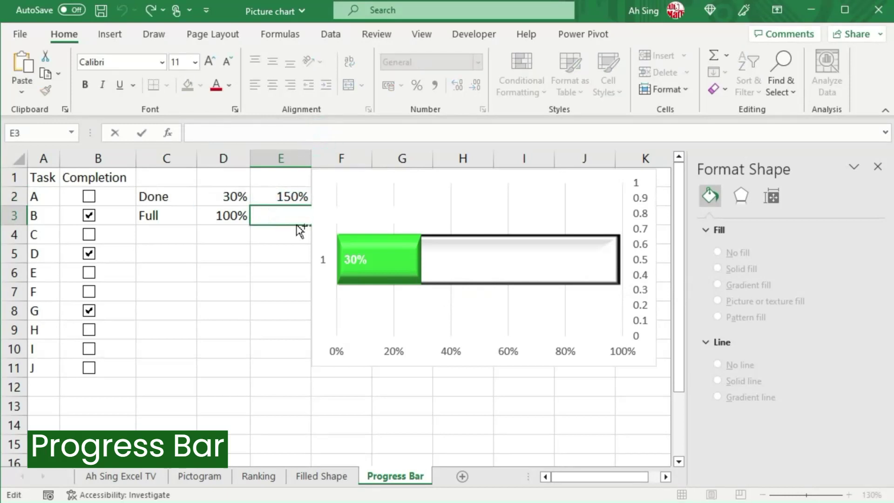
{"action": "key", "text": "ctrl+v"}
{"action": "left_click", "coordinate": [303, 216]}
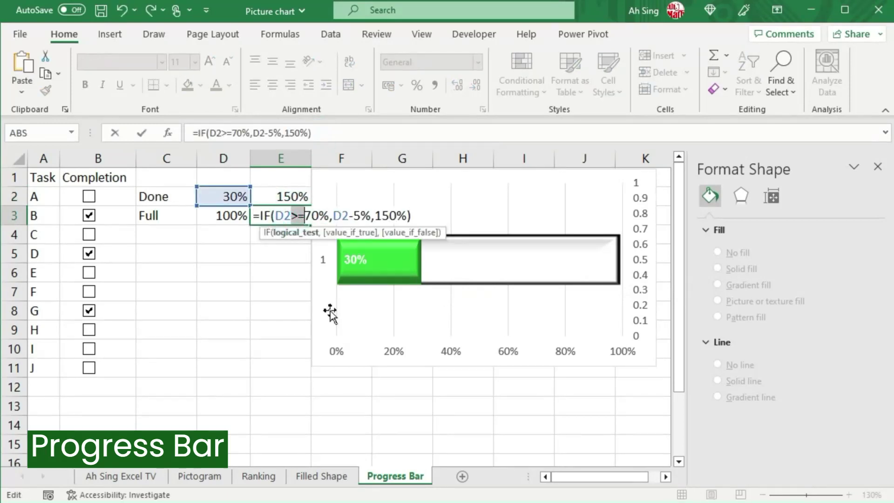
{"action": "key", "text": "BackSpace"}
{"action": "key", "text": "BackSpace"}
{"action": "type", "text": "<"}
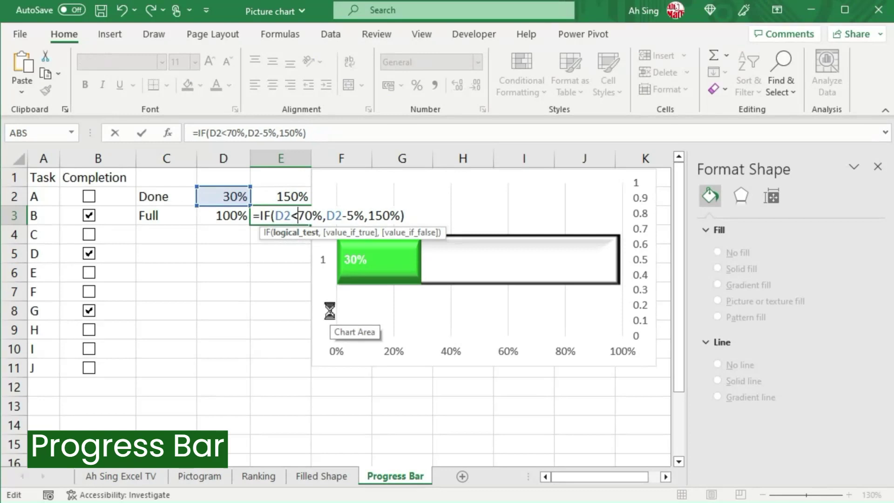
{"action": "key", "text": "Return"}
{"action": "left_click", "coordinate": [291, 216]}
{"action": "key", "text": "ctrl+shift+5"}
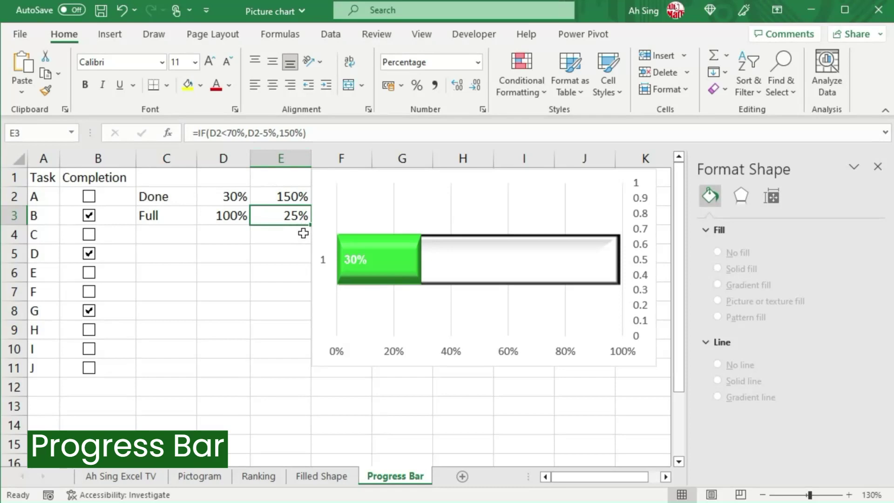
- Add a fourth chart series with X value from cell E3 and Y value 0.5
{"action": "right_click", "coordinate": [457, 208]}
{"action": "left_click", "coordinate": [509, 300]}
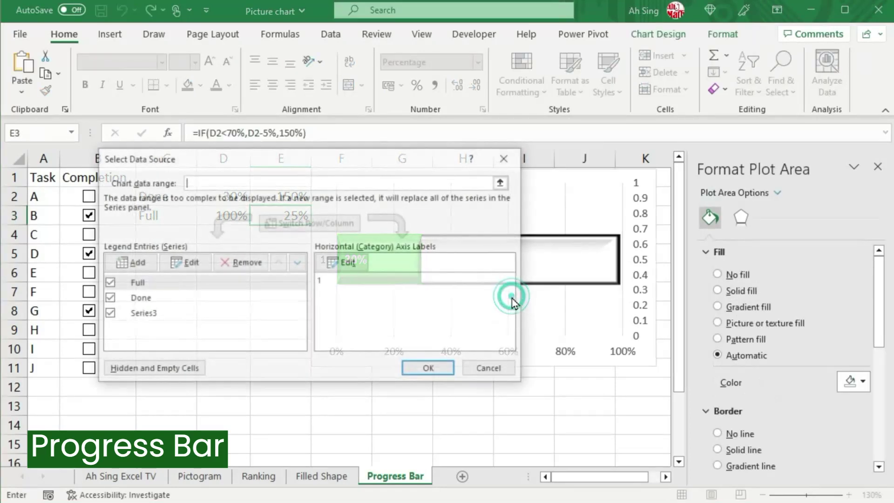
{"action": "left_click", "coordinate": [114, 262]}
{"action": "left_click", "coordinate": [437, 251]}
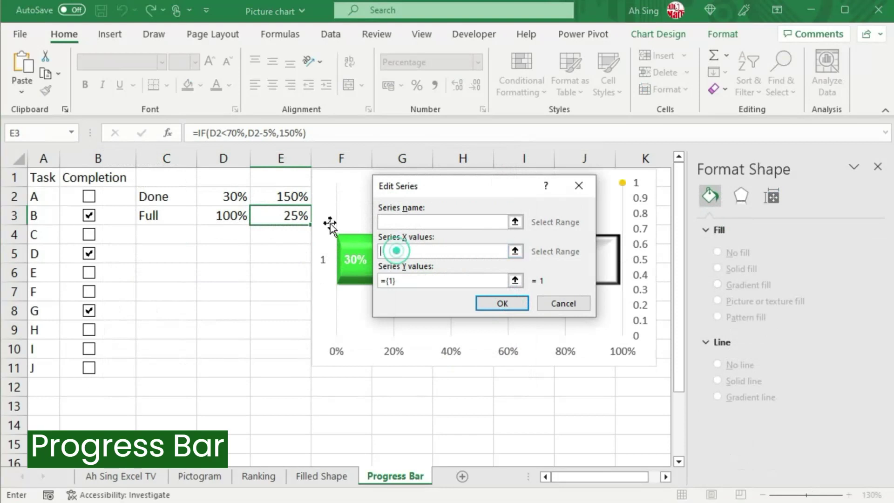
{"action": "left_click", "coordinate": [294, 216]}
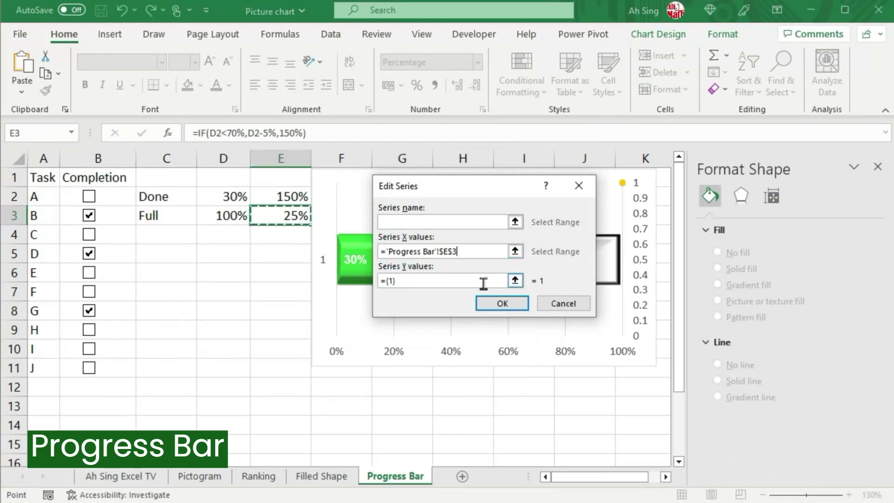
{"action": "left_click", "coordinate": [464, 281]}
{"action": "type", "text": "0.5"}
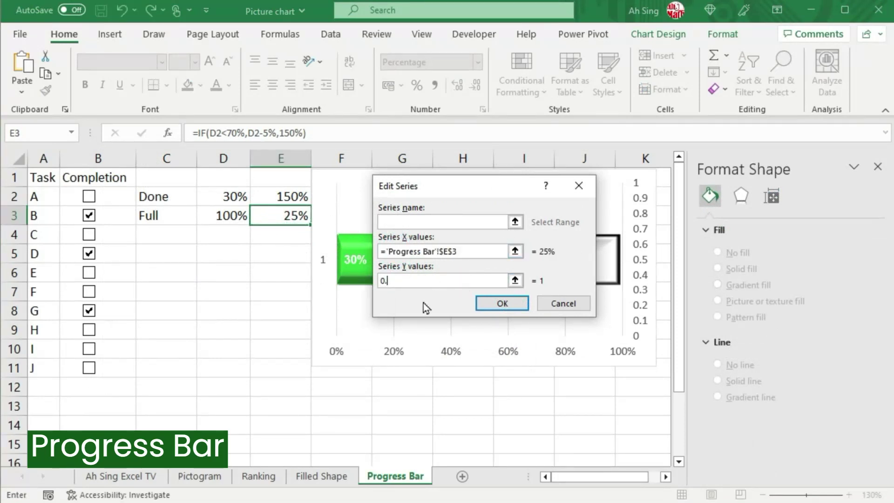
{"action": "left_click", "coordinate": [507, 303]}
{"action": "left_click", "coordinate": [422, 368]}
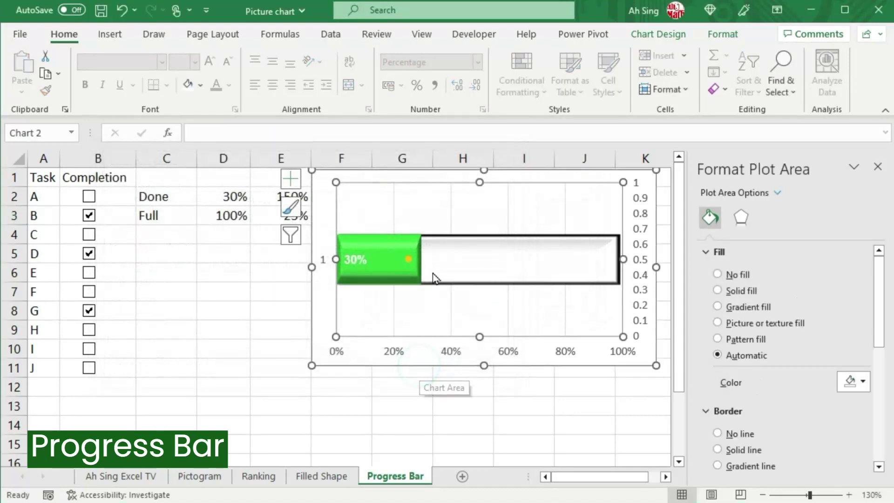
{"action": "left_click", "coordinate": [409, 261]}
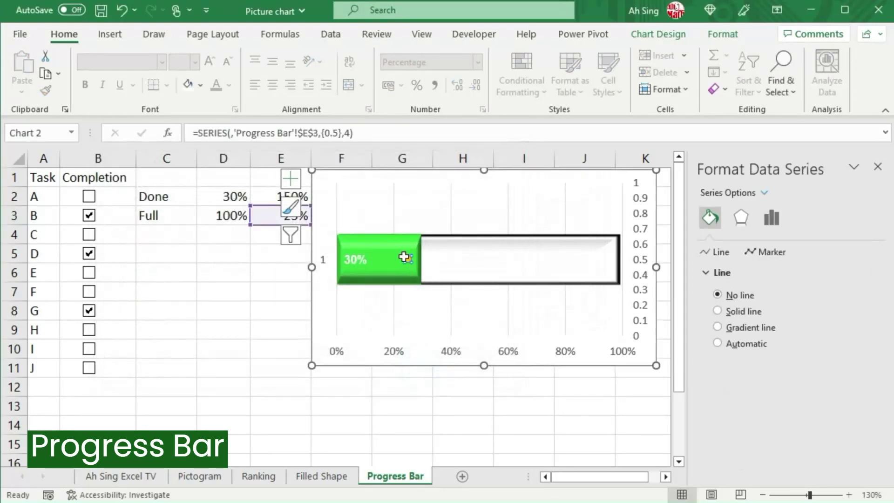
{"action": "left_click", "coordinate": [115, 37]}
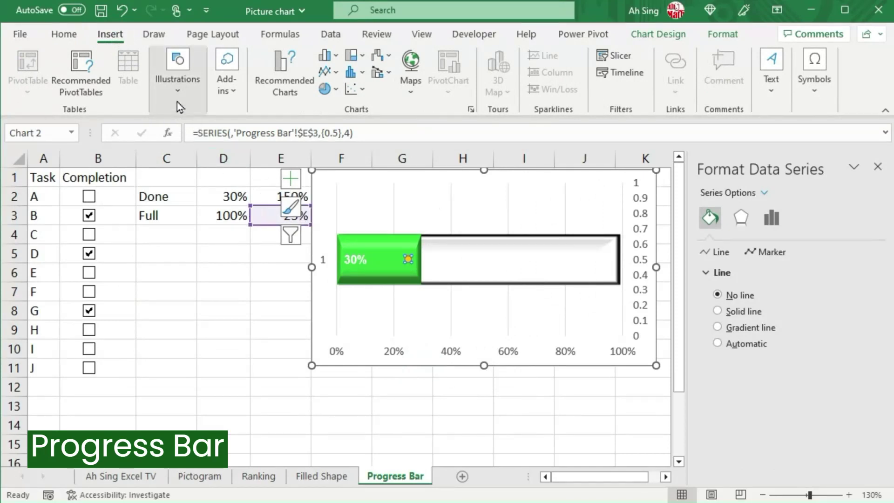
- Insert the solid flexed-arm icon found by searching 'muscle' in the icon library
{"action": "key", "text": "ctrl+z"}
{"action": "left_click", "coordinate": [176, 275]}
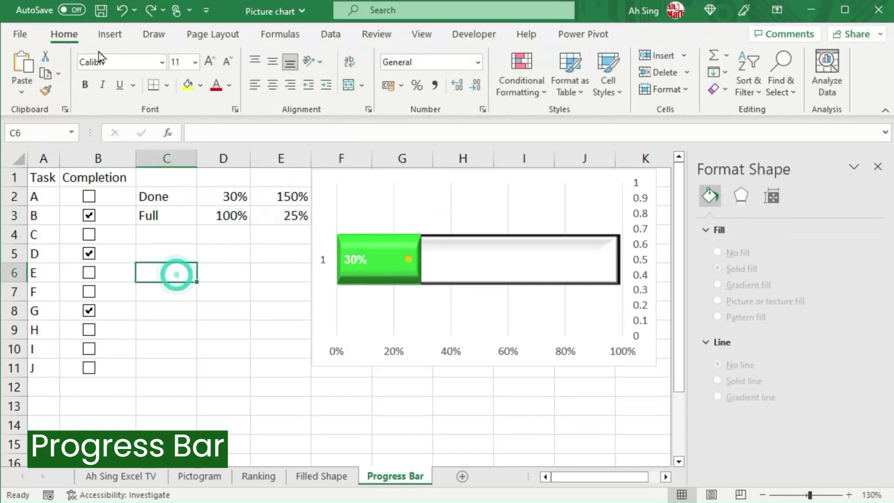
{"action": "left_click", "coordinate": [105, 38]}
{"action": "left_click", "coordinate": [179, 91]}
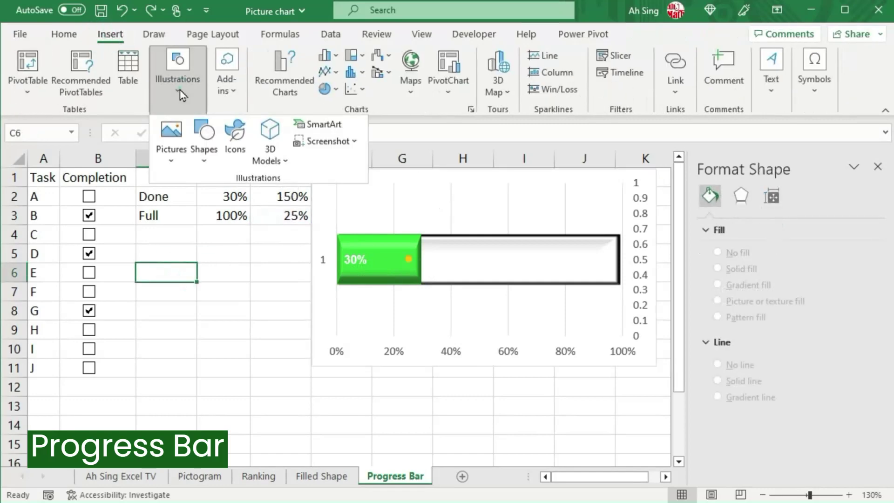
{"action": "left_click", "coordinate": [238, 140]}
{"action": "type", "text": "musc"}
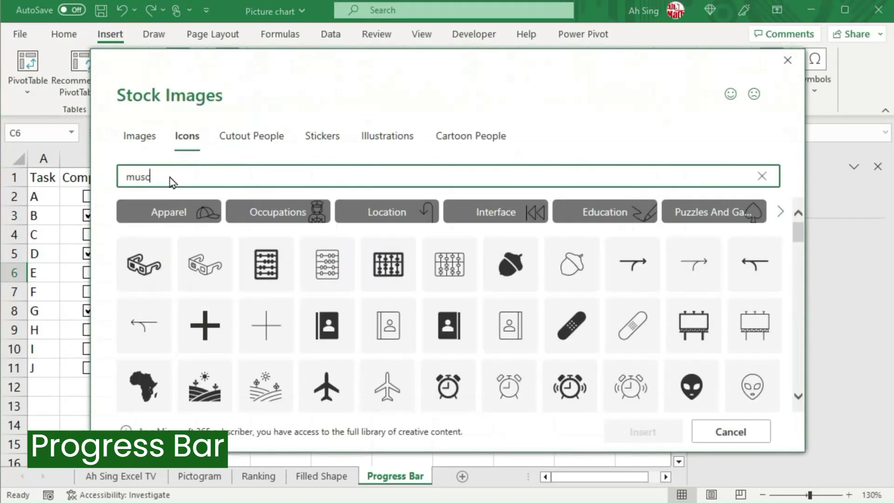
{"action": "type", "text": "le"}
{"action": "left_click", "coordinate": [326, 219]}
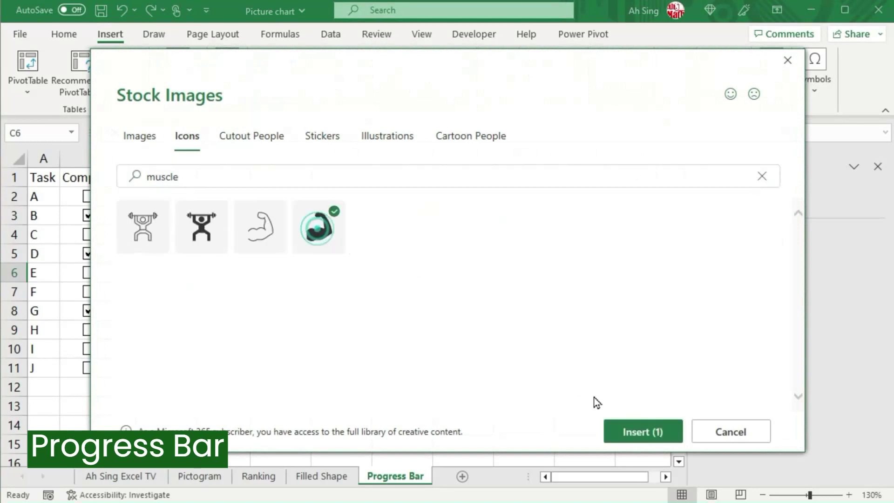
{"action": "left_click", "coordinate": [642, 438]}
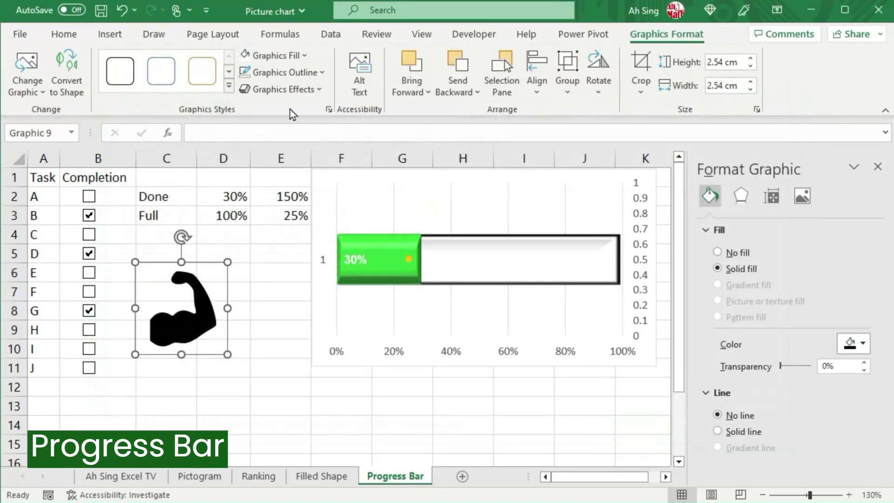
- Fill the flexed-arm icon white, shrink it to about 0.41 cm, and target the marker series
{"action": "left_click", "coordinate": [246, 59]}
{"action": "left_click", "coordinate": [229, 357]}
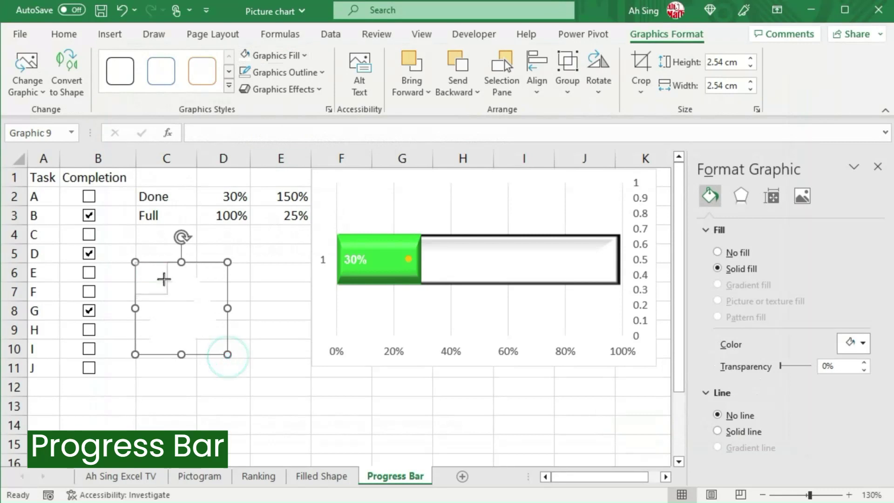
{"action": "left_click_drag", "start_coordinate": [155, 267], "coordinate": [150, 277]}
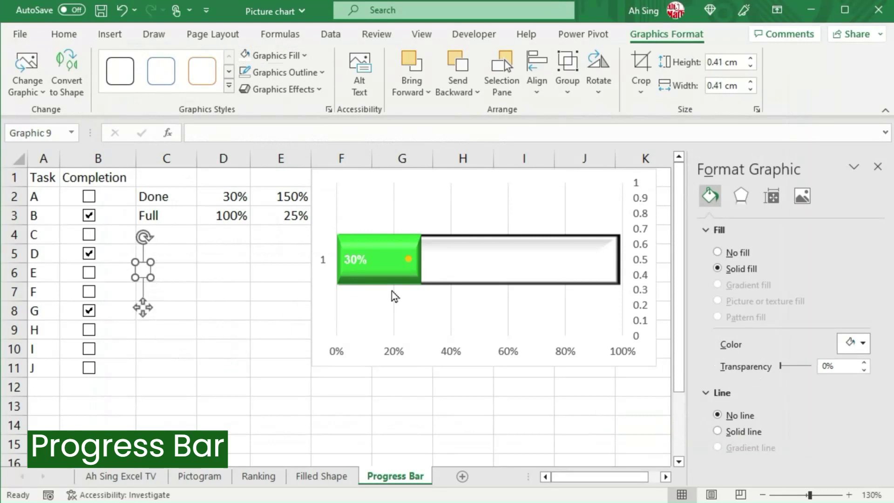
{"action": "left_click", "coordinate": [408, 259]}
- Tick tasks A, B, C, E and F so completion reads 70% with a thumbs-up marker
{"action": "left_click", "coordinate": [167, 272]}
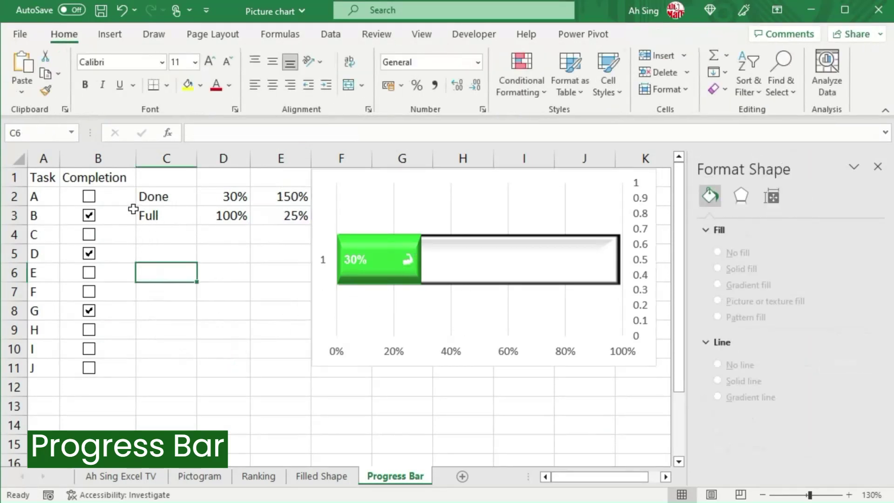
{"action": "left_click", "coordinate": [90, 215]}
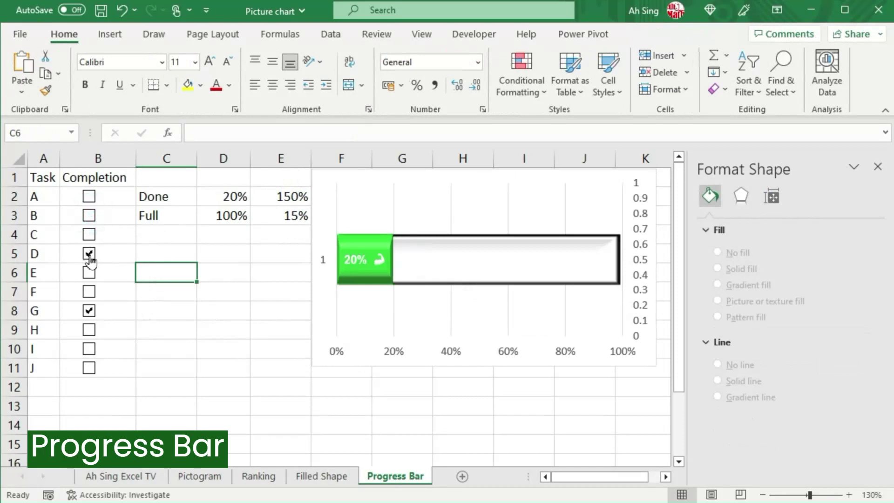
{"action": "left_click", "coordinate": [89, 197]}
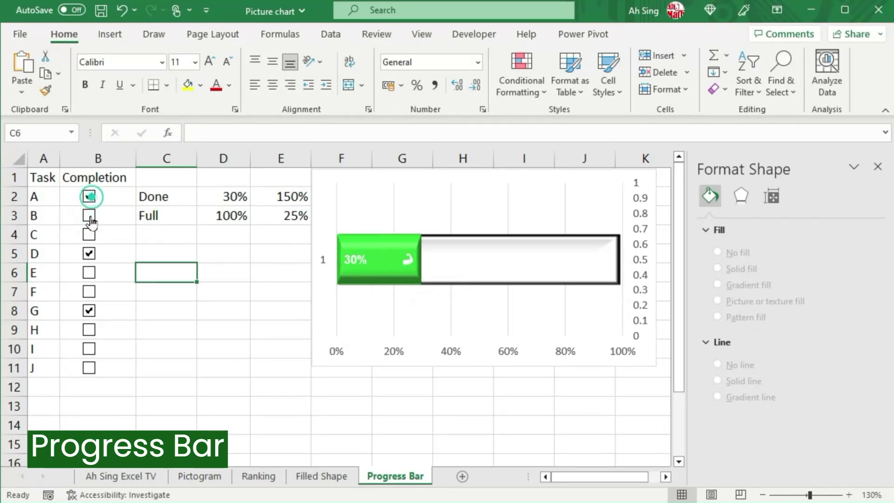
{"action": "left_click", "coordinate": [89, 215]}
{"action": "left_click", "coordinate": [89, 234]}
{"action": "left_click", "coordinate": [89, 272]}
{"action": "left_click", "coordinate": [89, 292]}
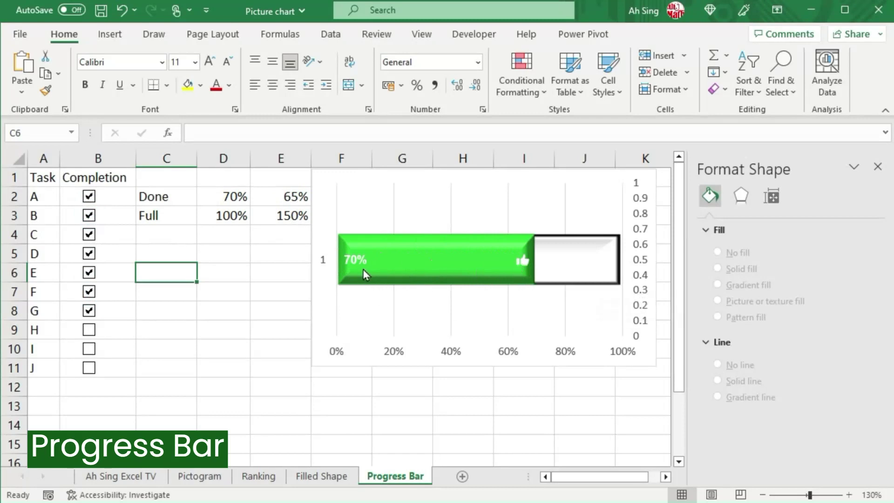
{"action": "left_click", "coordinate": [641, 203]}
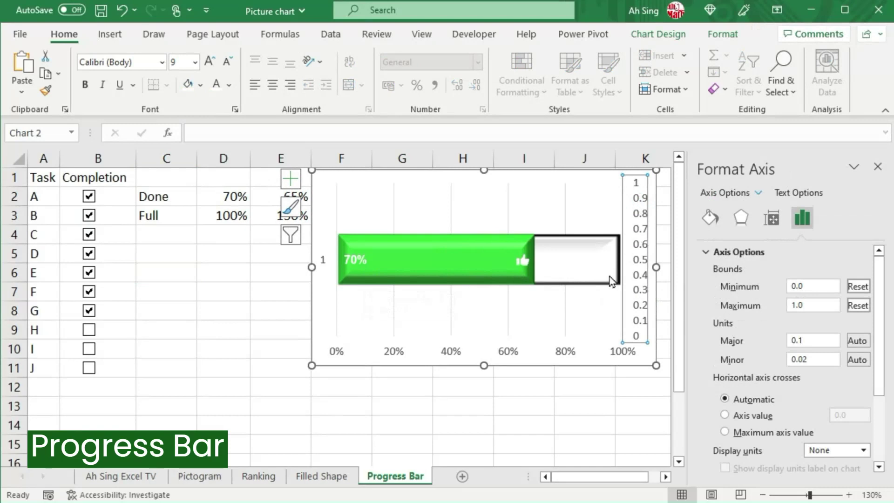
- Delete the chart's vertical and horizontal axes and turn off its gridlines
{"action": "key", "text": "Delete"}
{"action": "left_click", "coordinate": [498, 352]}
{"action": "key", "text": "Delete"}
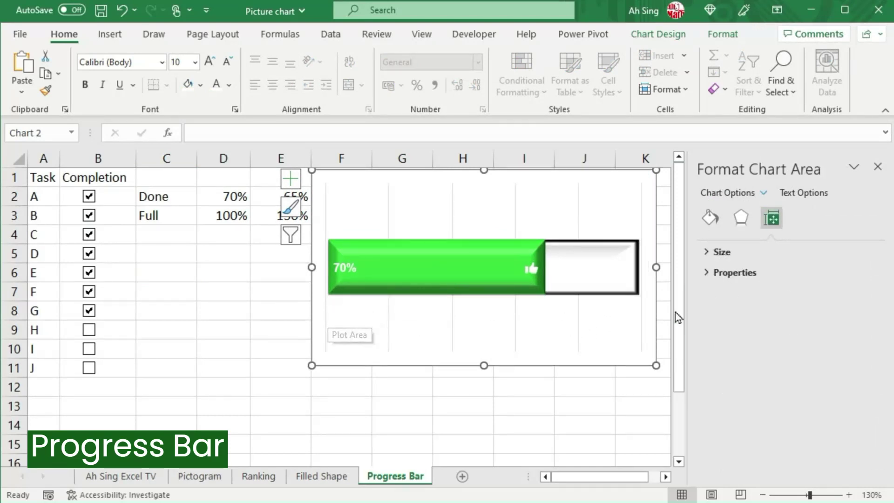
{"action": "left_click", "coordinate": [290, 179]}
{"action": "left_click", "coordinate": [685, 285]}
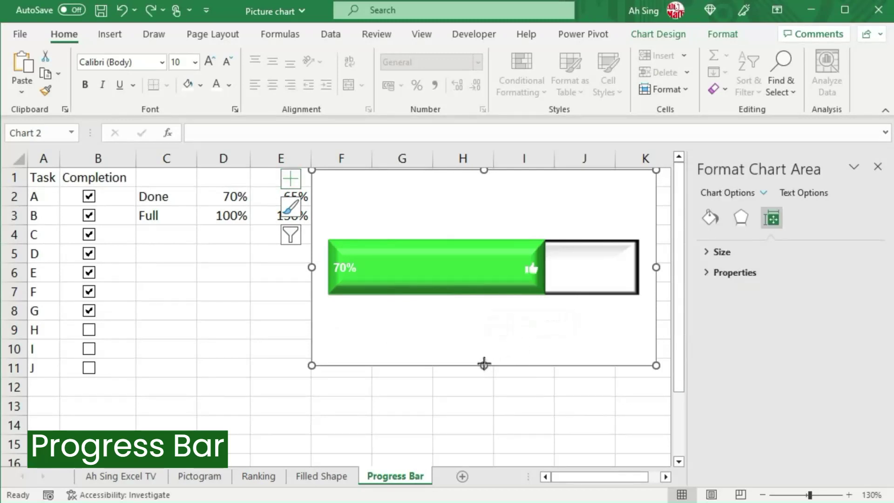
- Shorten the chart and set the green bar's gap width to 45%
{"action": "left_click_drag", "start_coordinate": [483, 364], "coordinate": [480, 290]}
{"action": "left_click", "coordinate": [460, 234]}
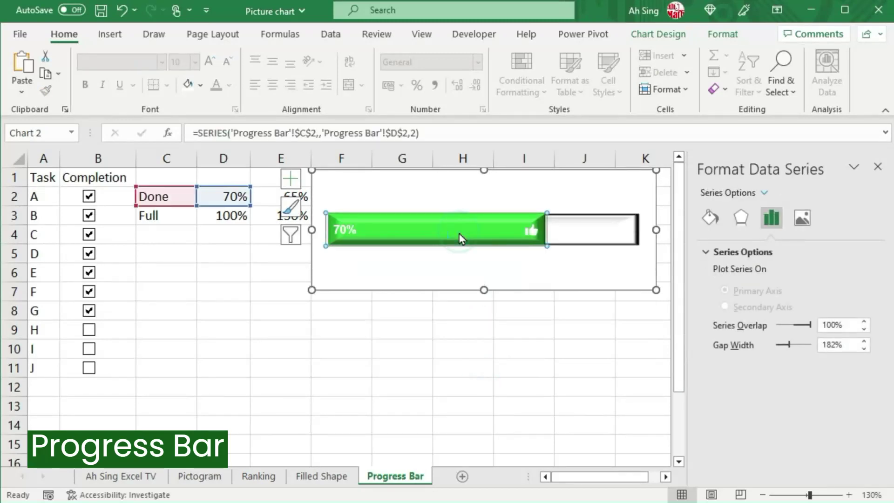
{"action": "left_click_drag", "start_coordinate": [789, 346], "coordinate": [781, 345]}
{"action": "left_click_drag", "start_coordinate": [748, 303], "coordinate": [749, 303]}
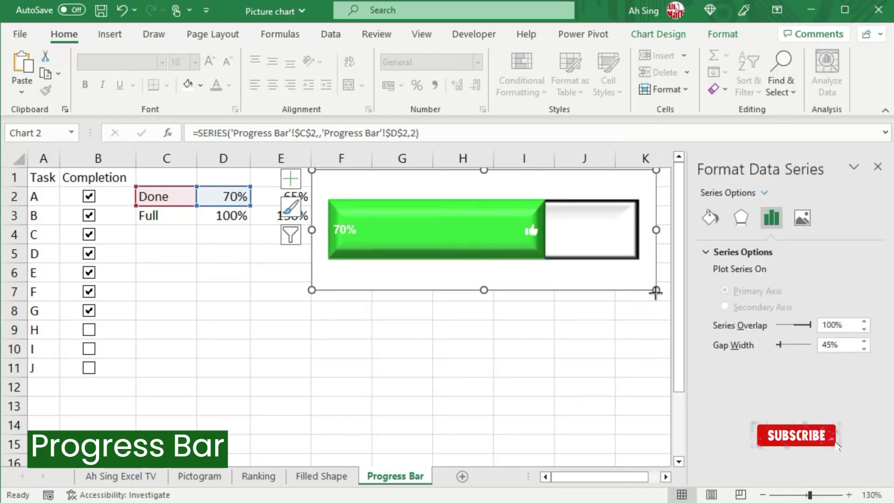